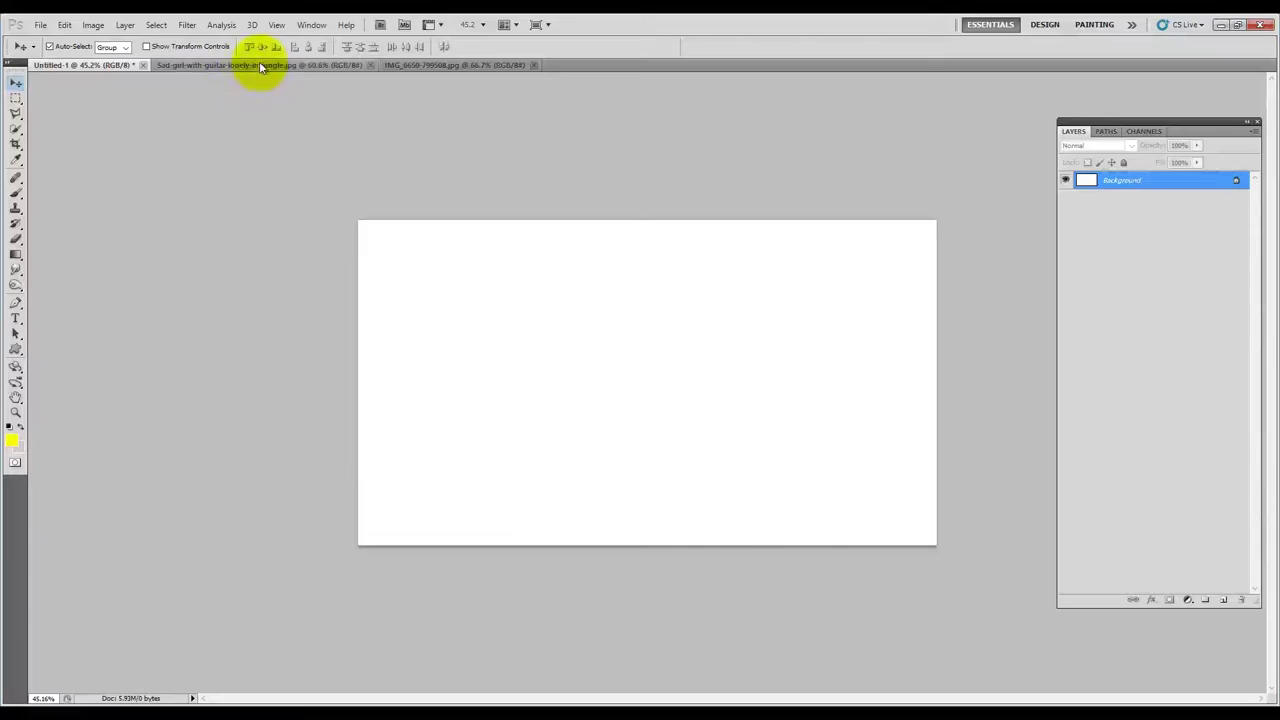
Bring the Sad-girl-with-guitar-lonely-in-jungle.jpg document to the front.
{"action": "left_click", "coordinate": [259, 66]}
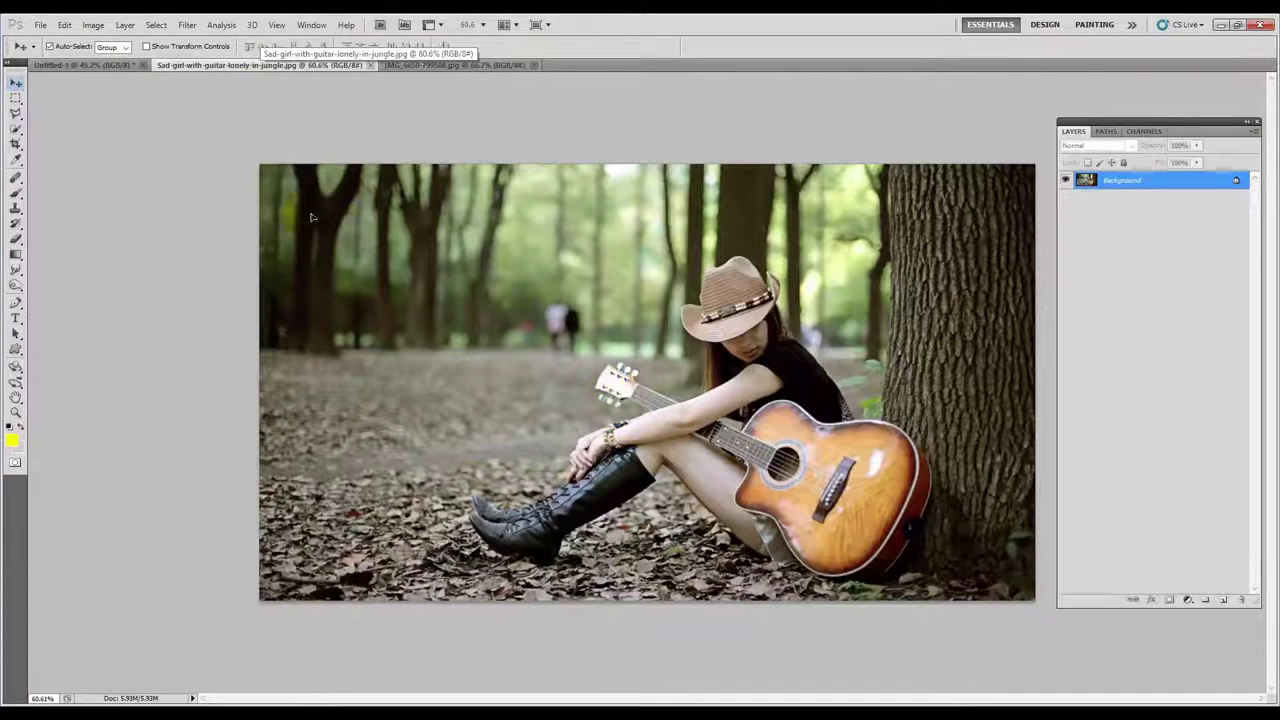
Copy the guitar photo into Untitled-1 and Quick Select the girl, guitar and tree trunk.
{"action": "left_click_drag", "start_coordinate": [311, 217], "coordinate": [515, 392]}
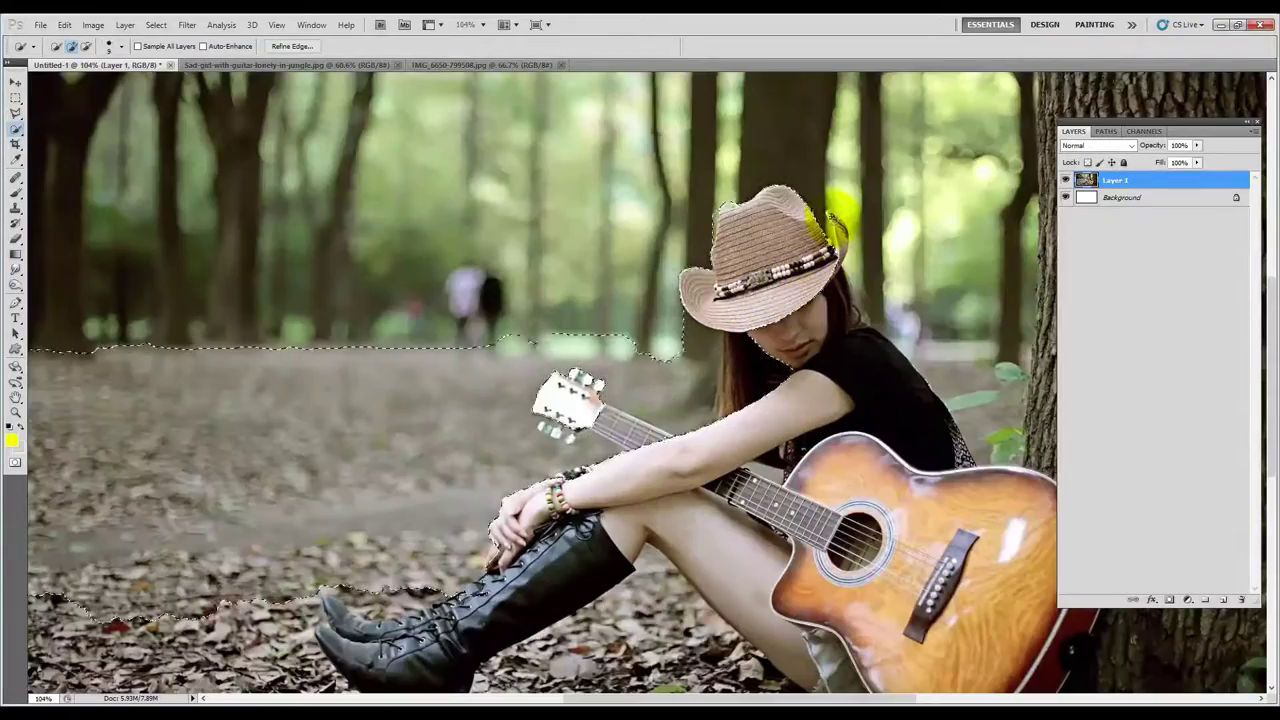
{"action": "mouse_move", "coordinate": [834, 214]}
{"action": "left_mouse_down"}
{"action": "mouse_move", "coordinate": [867, 376]}
{"action": "mouse_move", "coordinate": [960, 360]}
{"action": "left_mouse_up"}
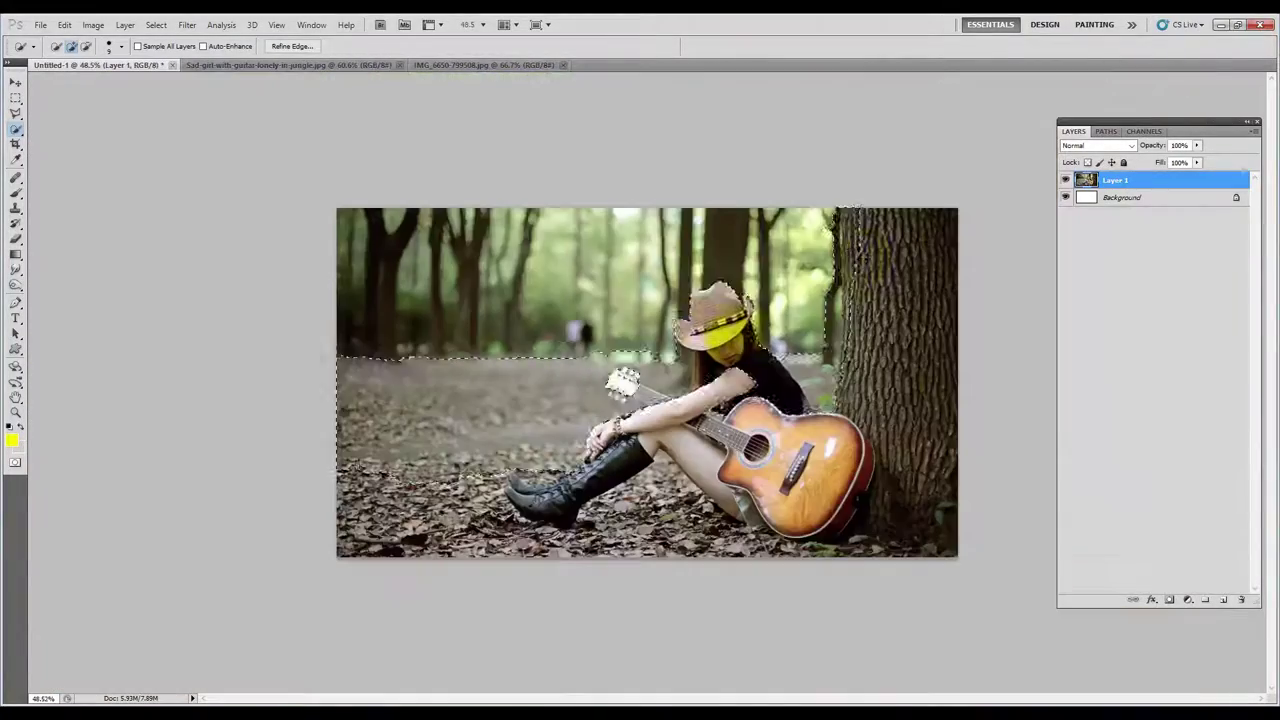
{"action": "scroll", "coordinate": [640, 380], "scroll_direction": "down", "scroll_amount": 3}
{"action": "left_click_drag", "start_coordinate": [894, 208], "coordinate": [598, 555]}
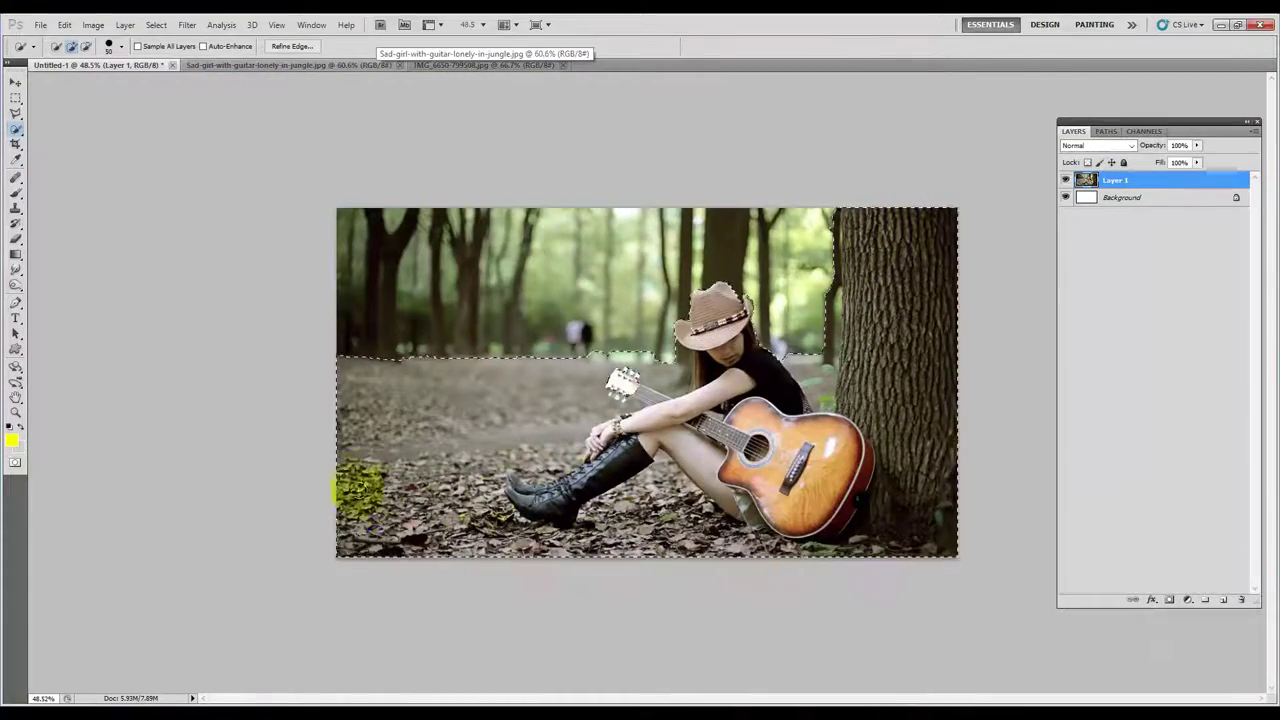
{"action": "scroll", "coordinate": [609, 366], "scroll_direction": "up", "scroll_amount": 2}
{"action": "scroll", "coordinate": [677, 409], "scroll_direction": "down", "scroll_amount": 2}
{"action": "scroll", "coordinate": [840, 355], "scroll_direction": "up", "scroll_amount": 1}
{"action": "scroll", "coordinate": [838, 355], "scroll_direction": "down", "scroll_amount": 2}
Invert the selection, delete the distant trees behind the girl, and deselect.
{"action": "key", "text": "ctrl+shift+i"}
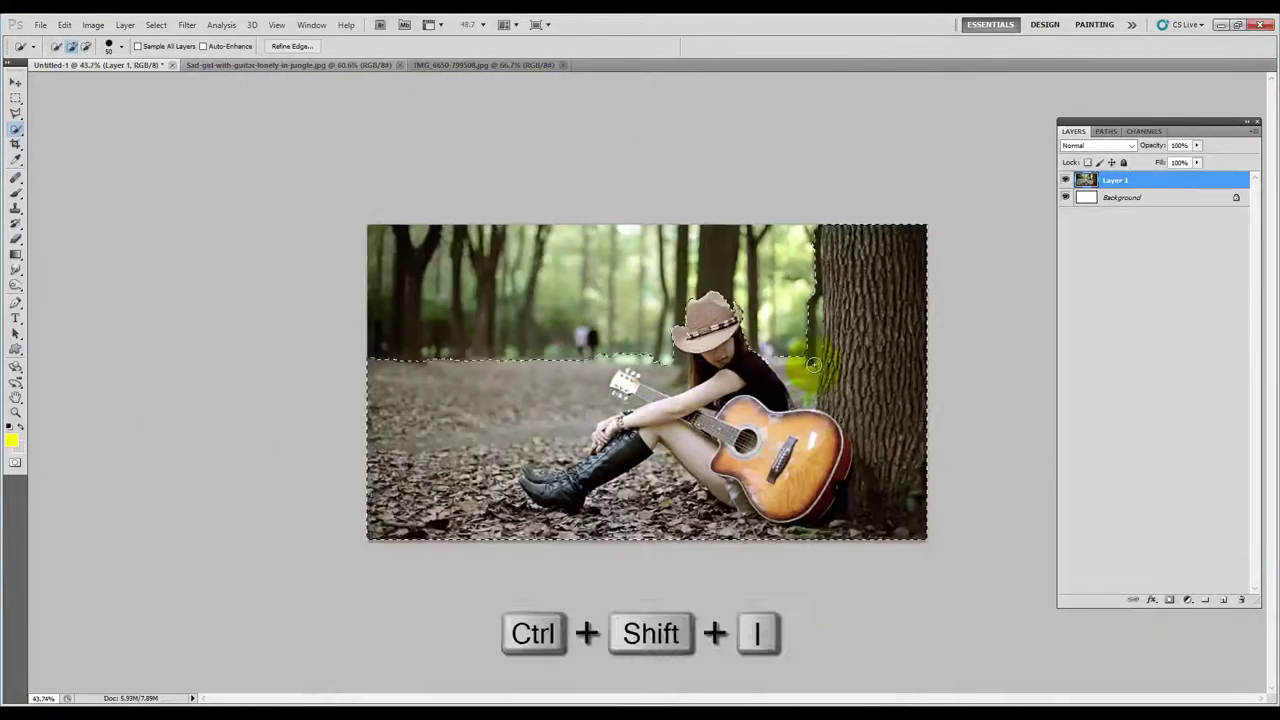
{"action": "key", "text": "Delete"}
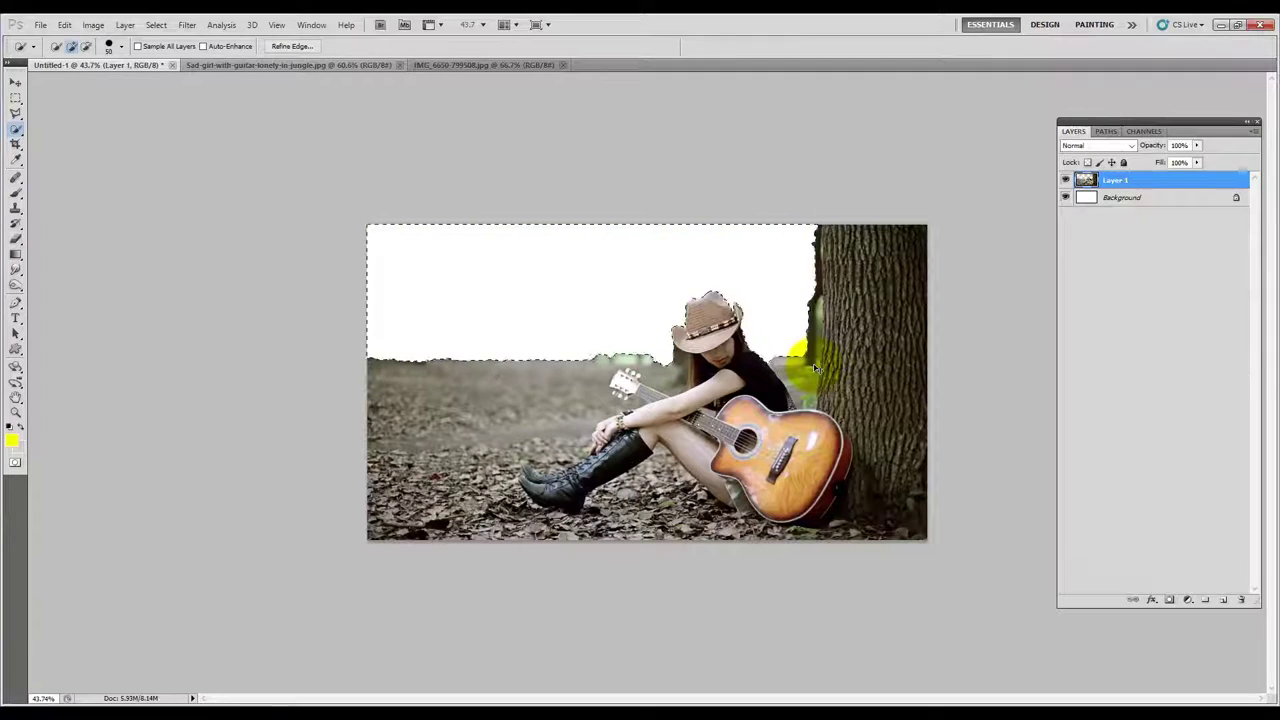
{"action": "key", "text": "ctrl+d"}
Soften the hard left horizon line with a size-150 Eraser.
{"action": "scroll", "coordinate": [752, 340], "scroll_direction": "up", "scroll_amount": 2}
{"action": "left_click", "coordinate": [15, 238]}
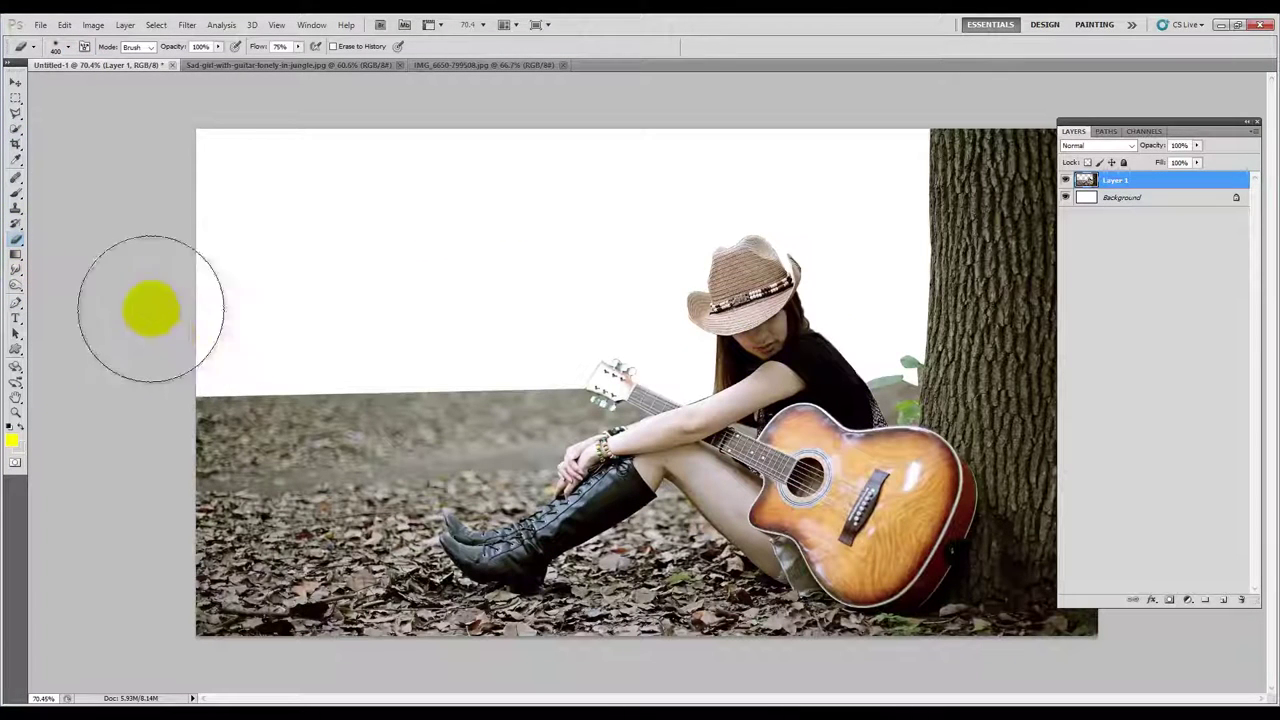
{"action": "left_click", "coordinate": [60, 47]}
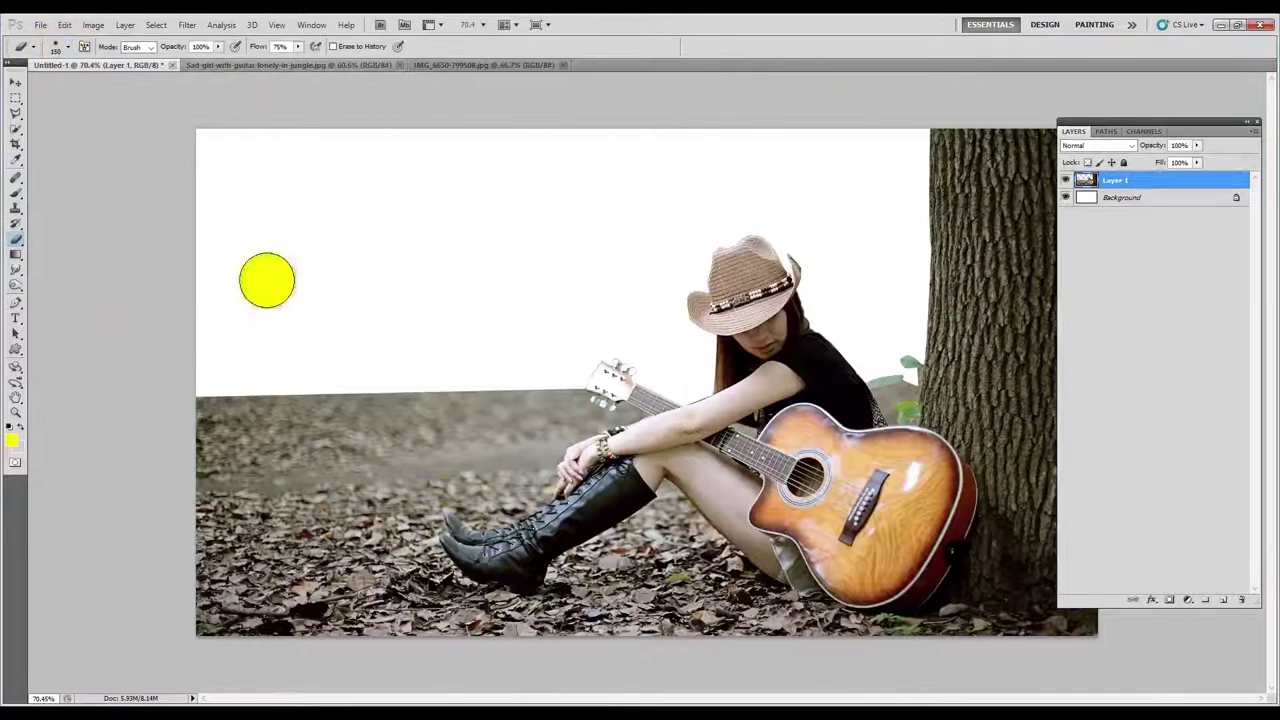
{"action": "mouse_move", "coordinate": [205, 378]}
{"action": "left_mouse_down"}
{"action": "mouse_move", "coordinate": [557, 388]}
{"action": "mouse_move", "coordinate": [311, 374]}
{"action": "mouse_move", "coordinate": [517, 394]}
{"action": "left_mouse_up"}
{"action": "scroll", "coordinate": [500, 385], "scroll_direction": "down", "scroll_amount": 3}
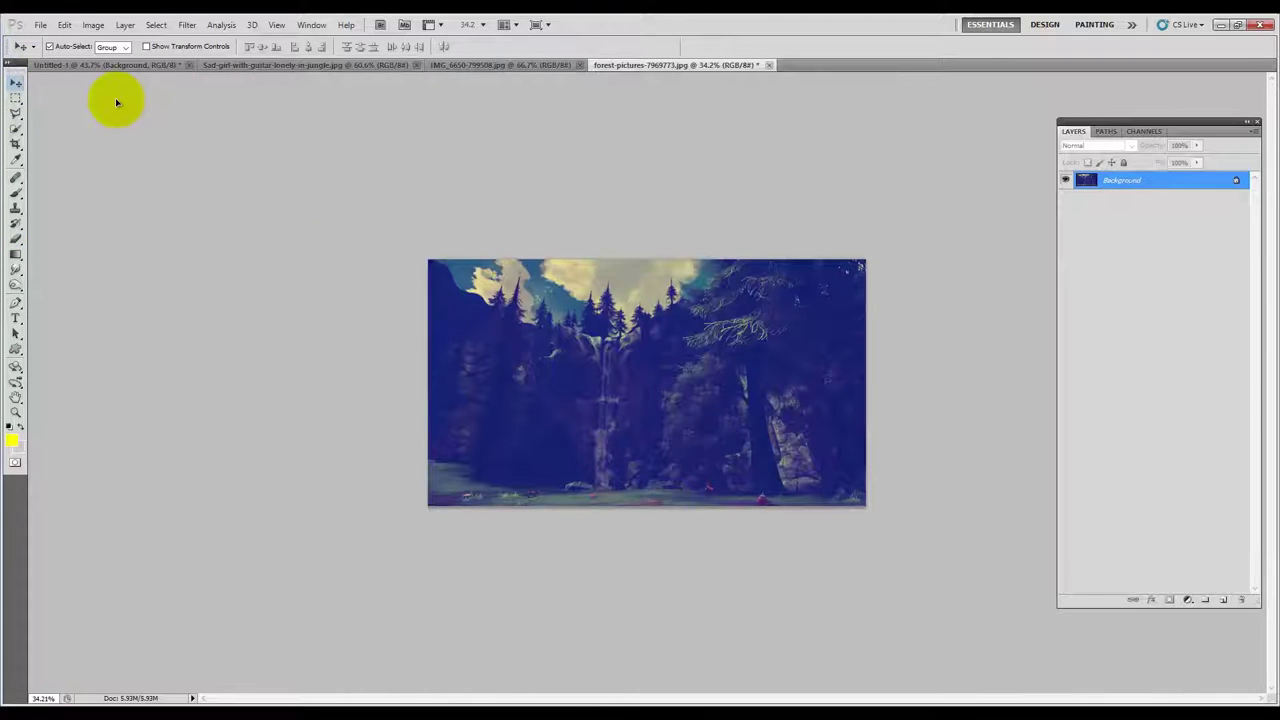
Copy the forest picture into Untitled-1 and erase Layer 1's ground edge so the forest shows.
{"action": "mouse_move", "coordinate": [116, 102]}
{"action": "left_mouse_down"}
{"action": "mouse_move", "coordinate": [560, 343]}
{"action": "mouse_move", "coordinate": [543, 286]}
{"action": "mouse_move", "coordinate": [651, 400]}
{"action": "left_mouse_up"}
{"action": "key", "text": "alt+bracketright"}
{"action": "left_click", "coordinate": [16, 238]}
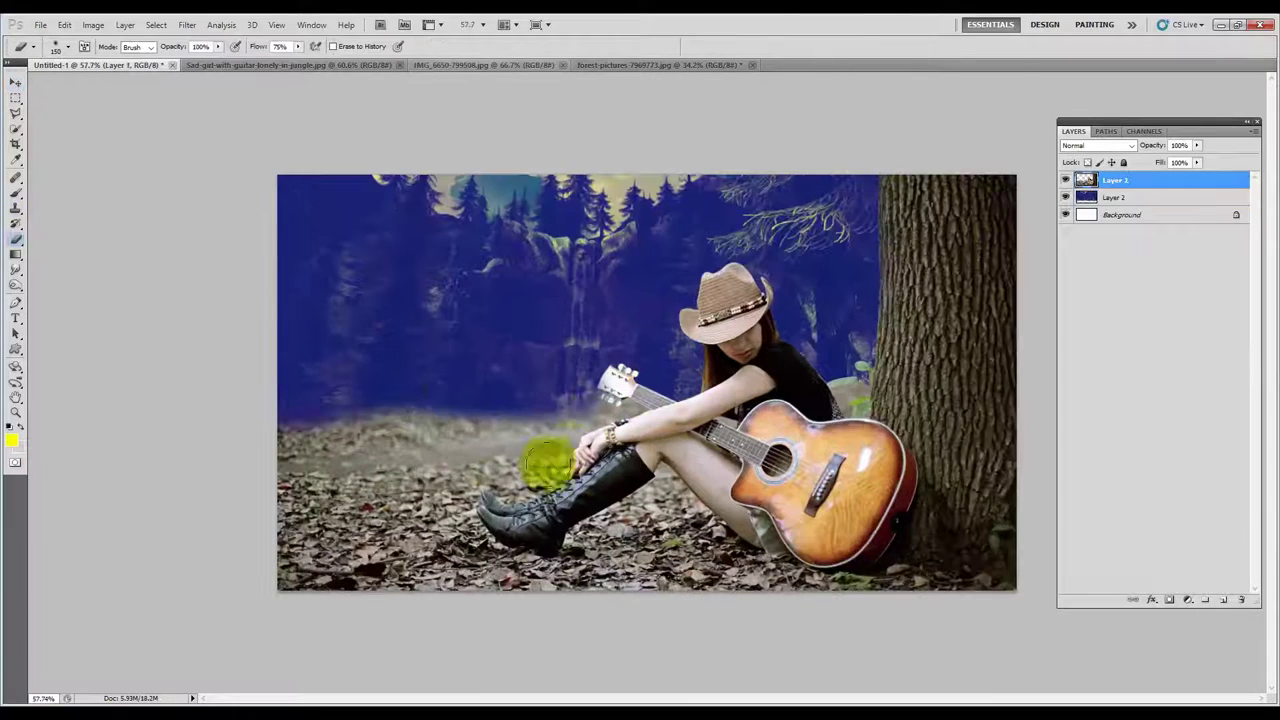
{"action": "left_click_drag", "start_coordinate": [548, 462], "coordinate": [397, 429]}
At 23% Eraser opacity, blend the left ground edge, the headstock haze and the plant edge.
{"action": "key", "text": "2"}
{"action": "key", "text": "3"}
{"action": "left_click_drag", "start_coordinate": [317, 434], "coordinate": [548, 418]}
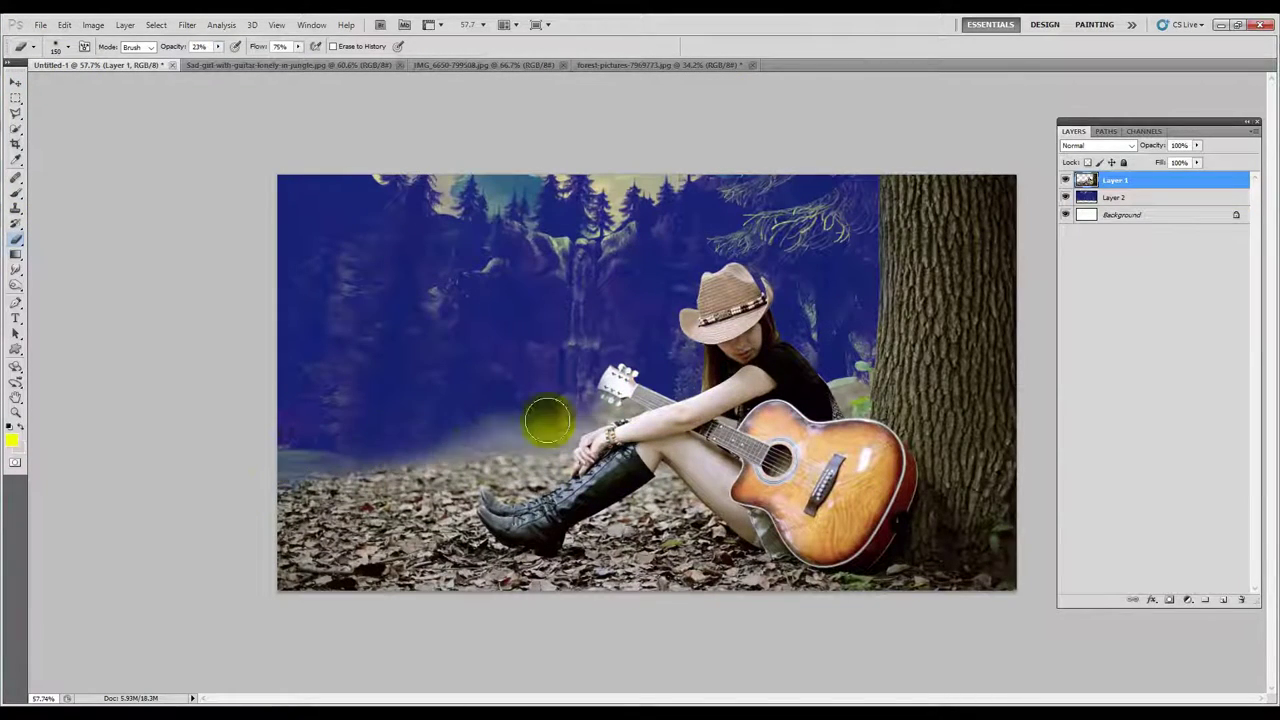
{"action": "scroll", "coordinate": [600, 414], "scroll_direction": "up", "scroll_amount": 3}
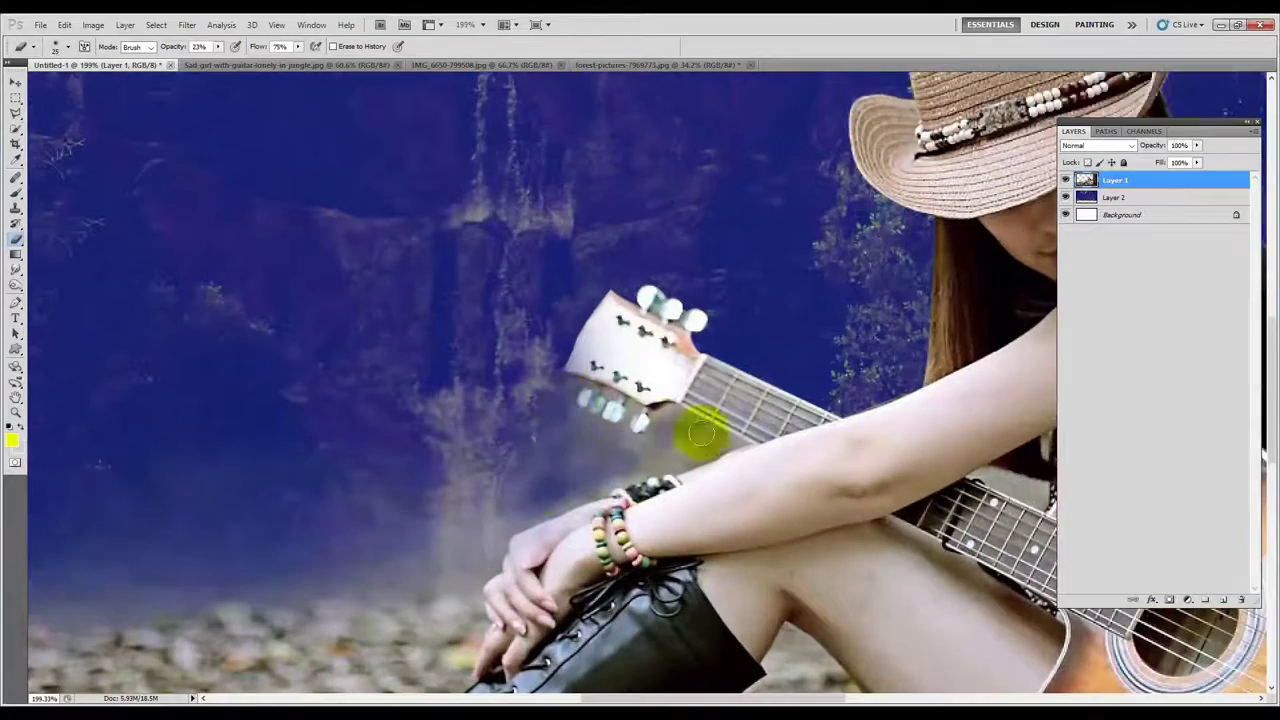
{"action": "mouse_move", "coordinate": [701, 432]}
{"action": "left_mouse_down"}
{"action": "mouse_move", "coordinate": [703, 443]}
{"action": "mouse_move", "coordinate": [457, 500]}
{"action": "mouse_move", "coordinate": [729, 434]}
{"action": "mouse_move", "coordinate": [612, 445]}
{"action": "left_mouse_up"}
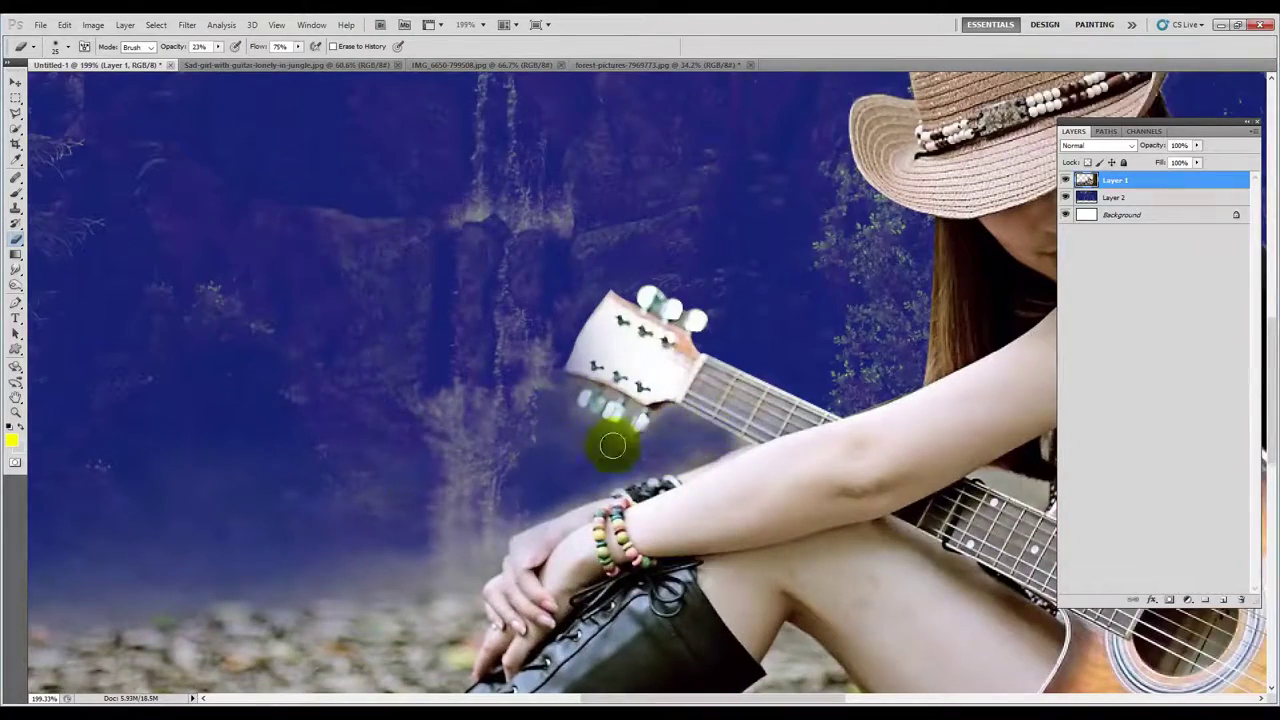
{"action": "scroll", "coordinate": [612, 445], "scroll_direction": "down", "scroll_amount": 5}
{"action": "scroll", "coordinate": [992, 420], "scroll_direction": "up", "scroll_amount": 5}
{"action": "left_click_drag", "start_coordinate": [960, 470], "coordinate": [992, 420]}
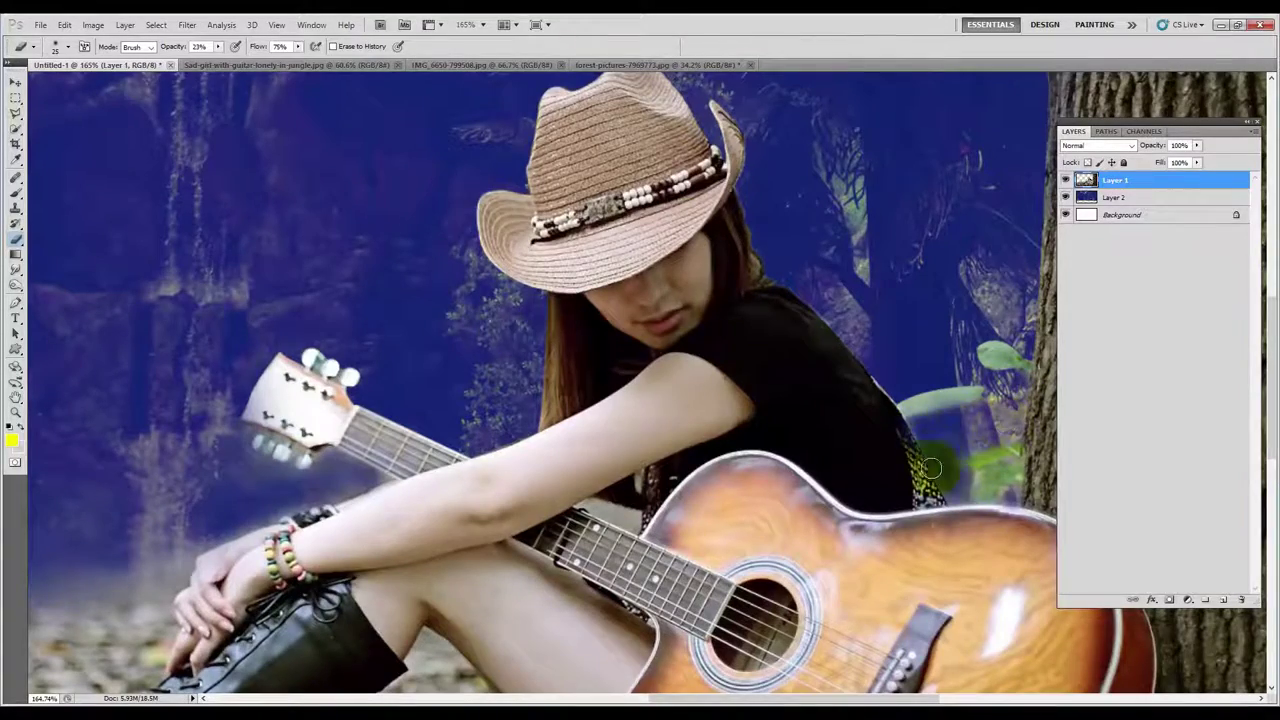
Blend the remaining haze along the lower-left ground into the forest.
{"action": "scroll", "coordinate": [700, 450], "scroll_direction": "down", "scroll_amount": 2}
{"action": "scroll", "coordinate": [466, 429], "scroll_direction": "down", "scroll_amount": 2}
{"action": "mouse_move", "coordinate": [537, 443]}
{"action": "left_mouse_down"}
{"action": "mouse_move", "coordinate": [117, 540]}
{"action": "mouse_move", "coordinate": [536, 482]}
{"action": "left_mouse_up"}
{"action": "key", "text": "v"}
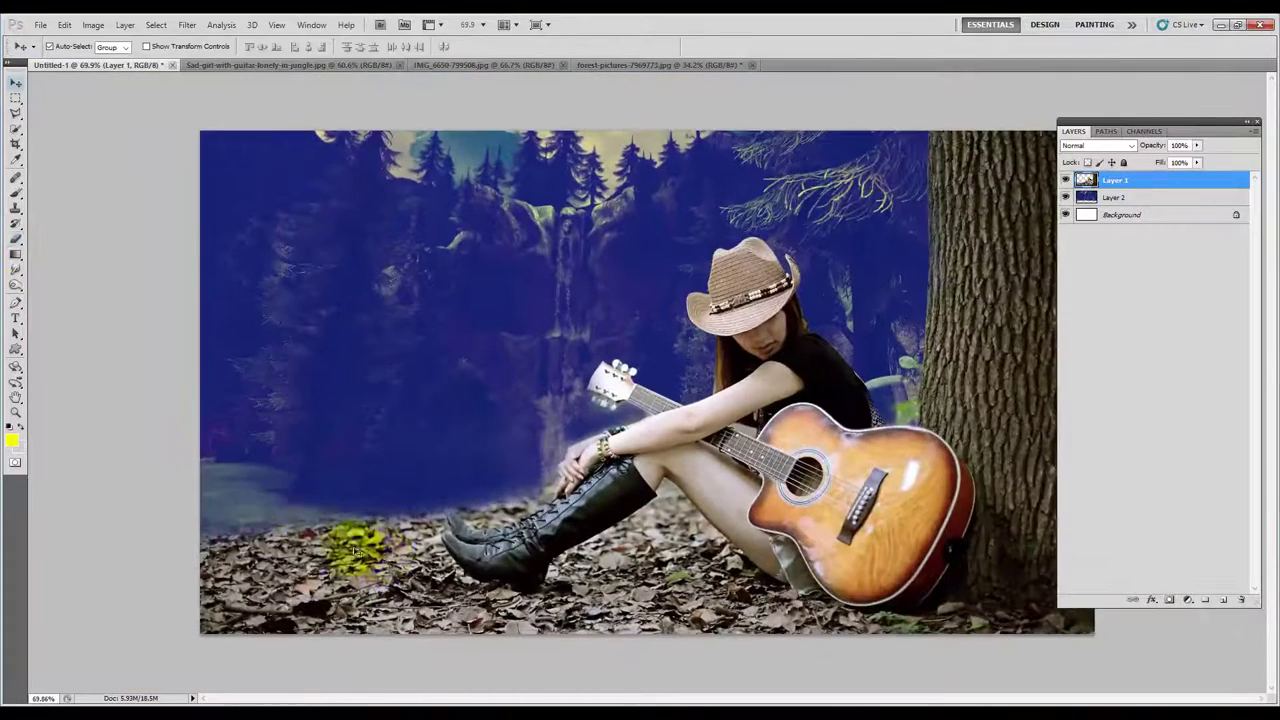
{"action": "key", "text": "e"}
{"action": "scroll", "coordinate": [441, 494], "scroll_direction": "down", "scroll_amount": 1}
Add an Exposure adjustment layer that darkens the whole image.
{"action": "key", "text": "v"}
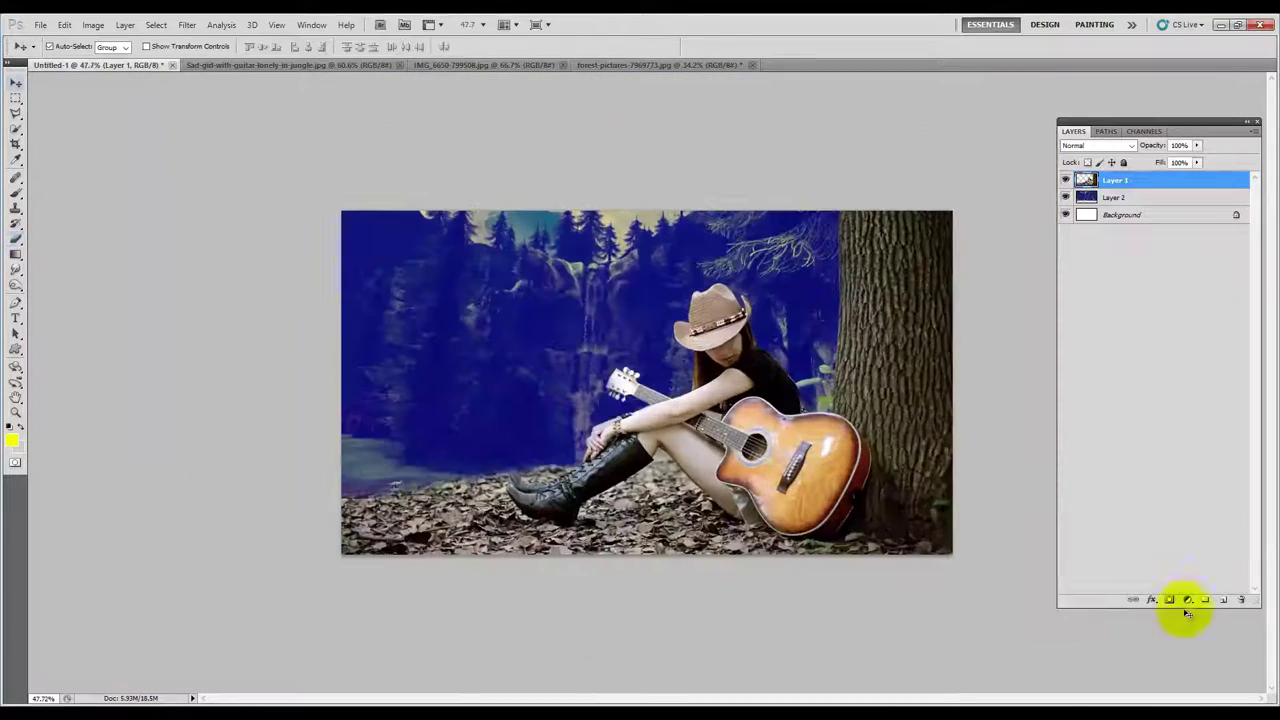
{"action": "left_click", "coordinate": [1188, 603]}
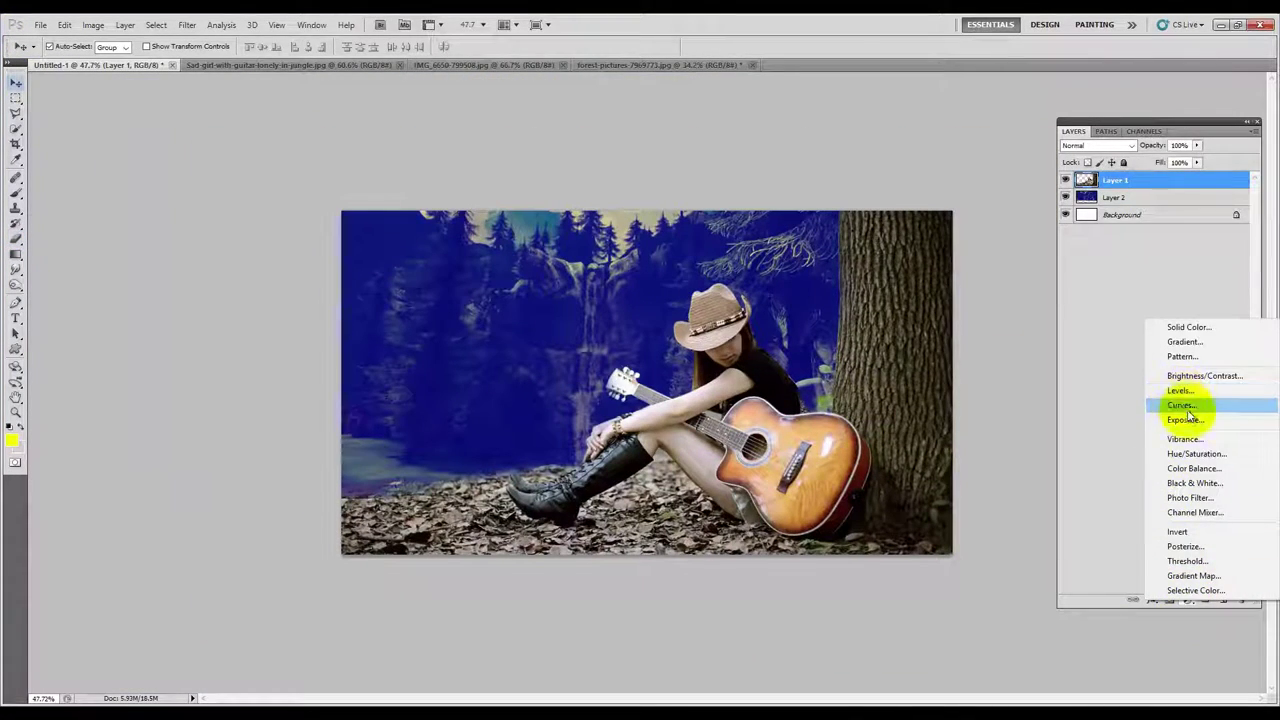
{"action": "left_click", "coordinate": [1188, 421]}
{"action": "mouse_move", "coordinate": [918, 193]}
{"action": "left_mouse_down"}
{"action": "mouse_move", "coordinate": [893, 194]}
{"action": "mouse_move", "coordinate": [917, 219]}
{"action": "left_mouse_up"}
{"action": "left_click", "coordinate": [985, 58]}
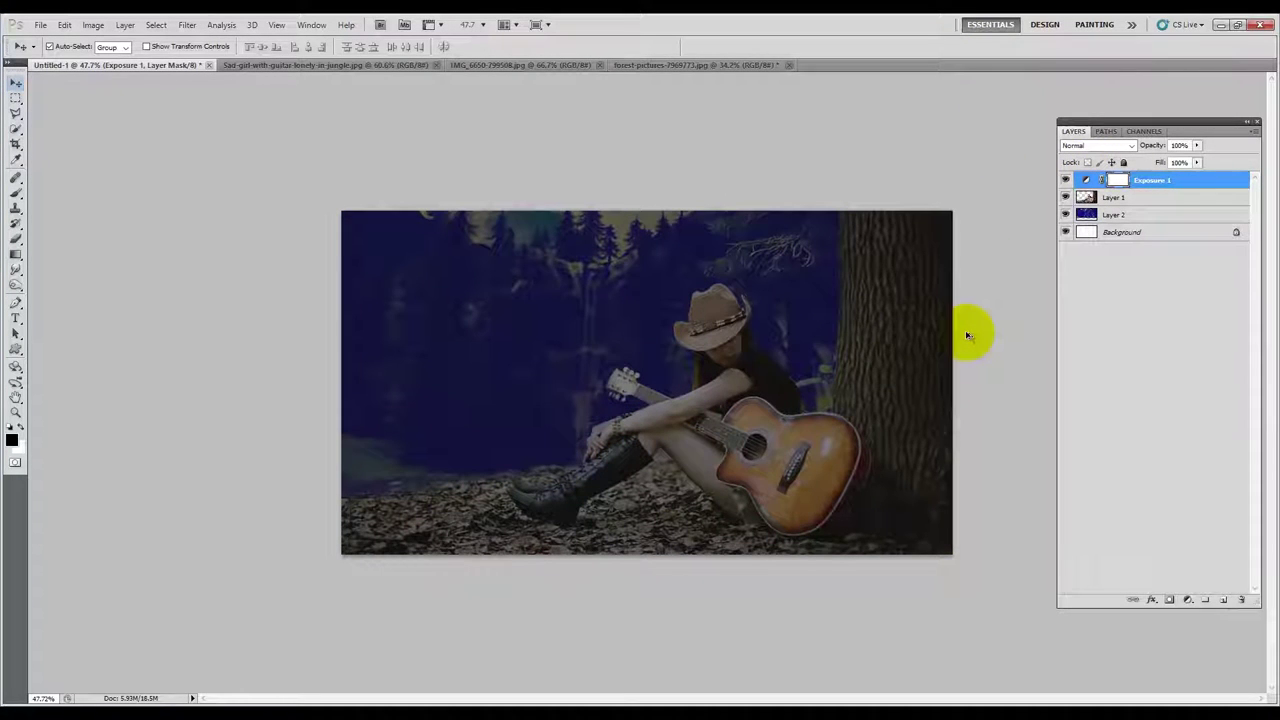
Merge the forest layer into Background and darken the Exposure setting further.
{"action": "left_click", "coordinate": [1108, 215]}
{"action": "left_click", "coordinate": [1126, 231], "text": "shift"}
{"action": "key", "text": "ctrl+e"}
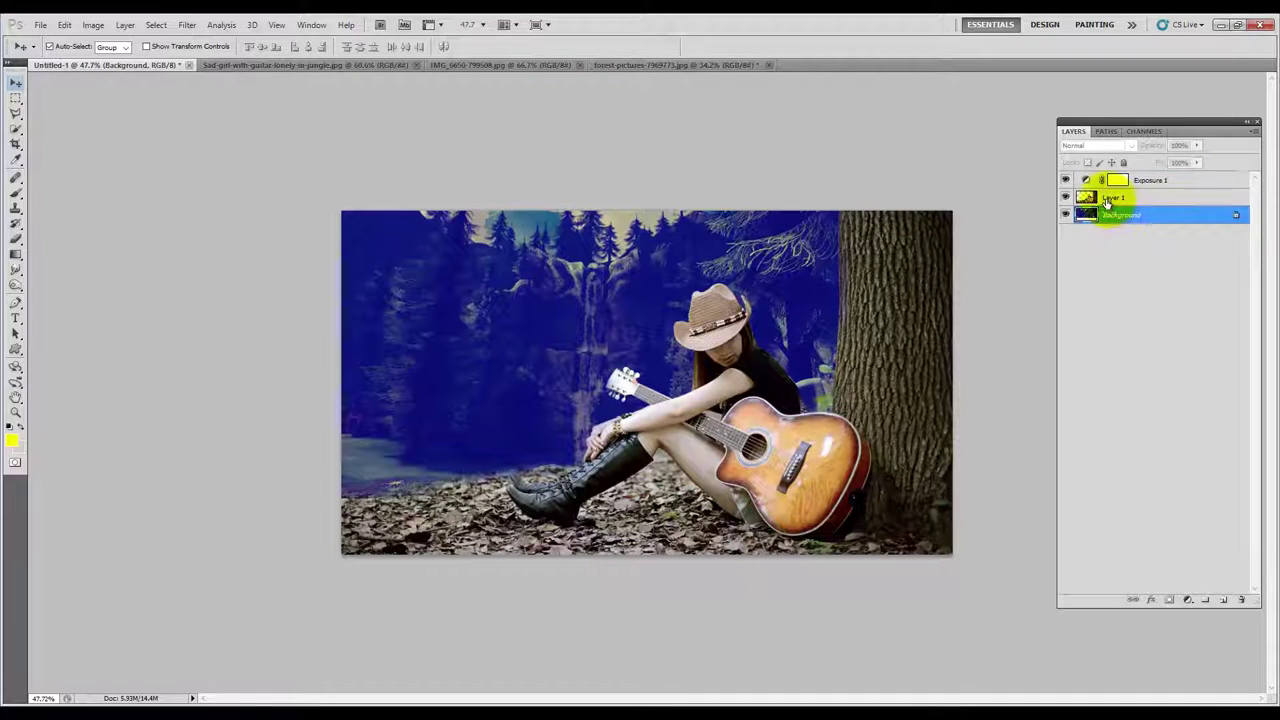
{"action": "double_click", "coordinate": [1112, 182]}
{"action": "mouse_move", "coordinate": [920, 195]}
{"action": "left_mouse_down"}
{"action": "mouse_move", "coordinate": [894, 196]}
{"action": "mouse_move", "coordinate": [916, 248]}
{"action": "left_mouse_up"}
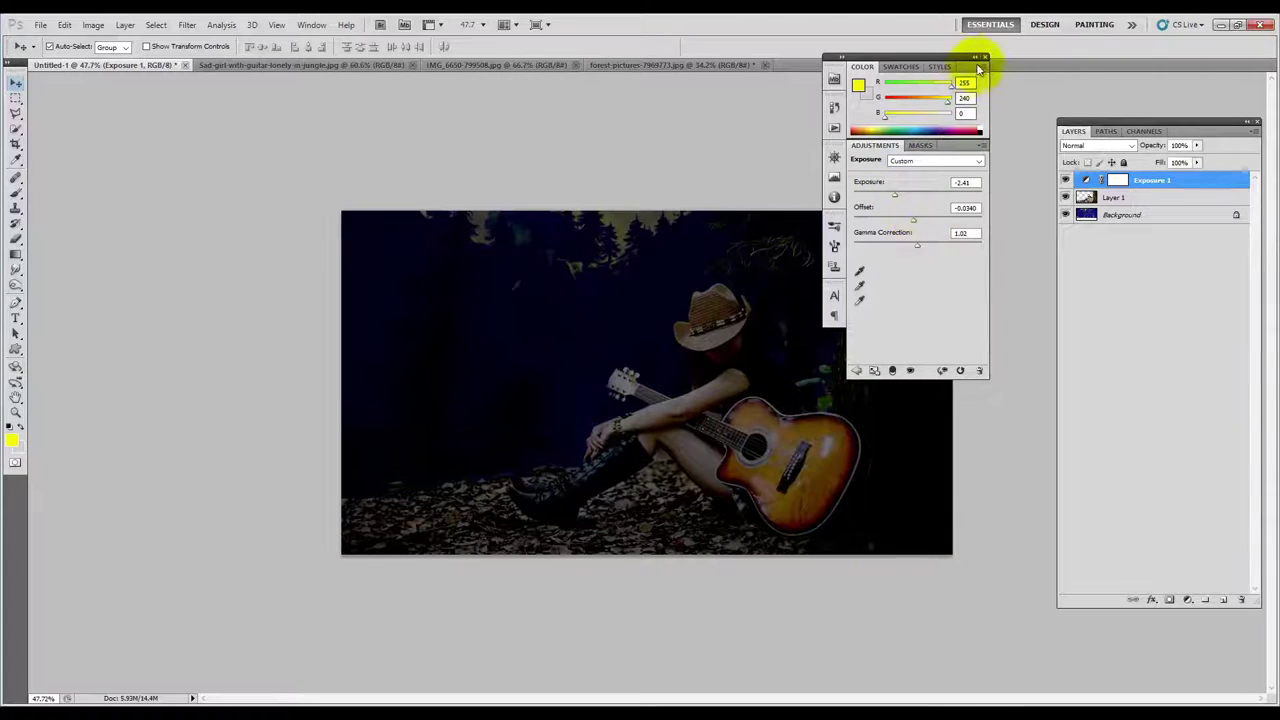
{"action": "left_click", "coordinate": [986, 57]}
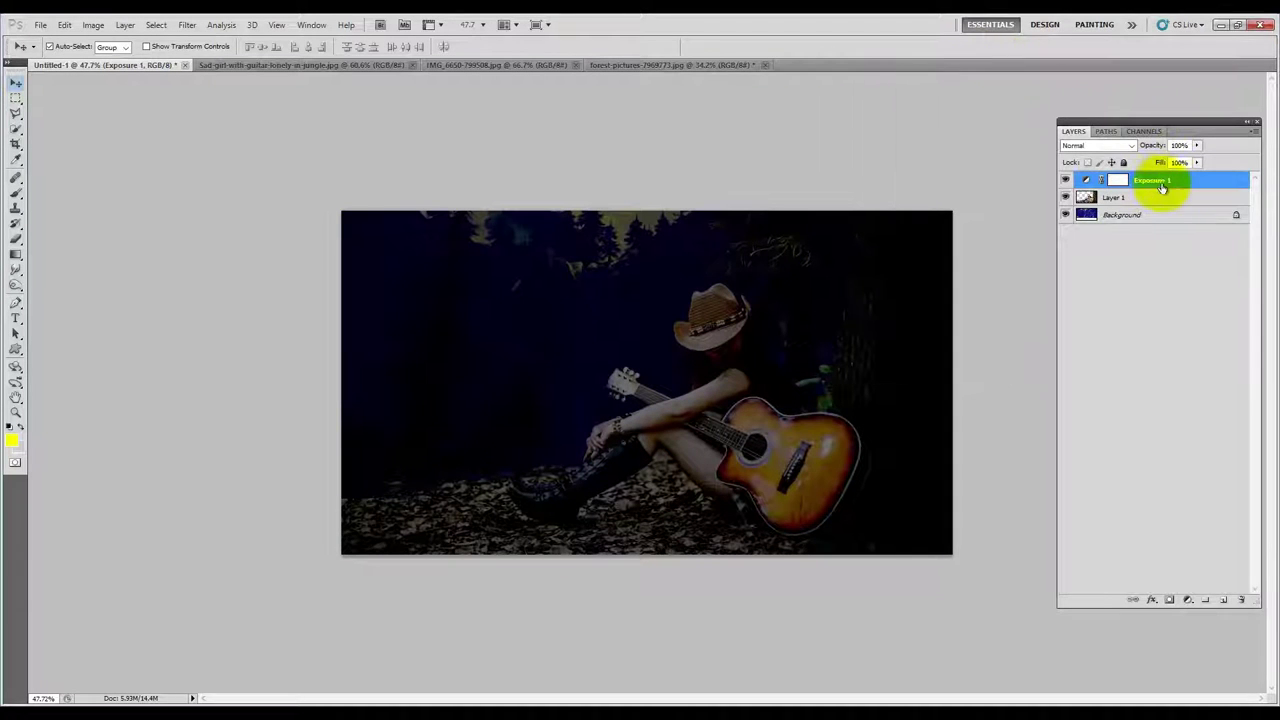
Give the Exposure layer a black mask and brush the darkening back over ground and tree.
{"action": "left_click", "coordinate": [1169, 599]}
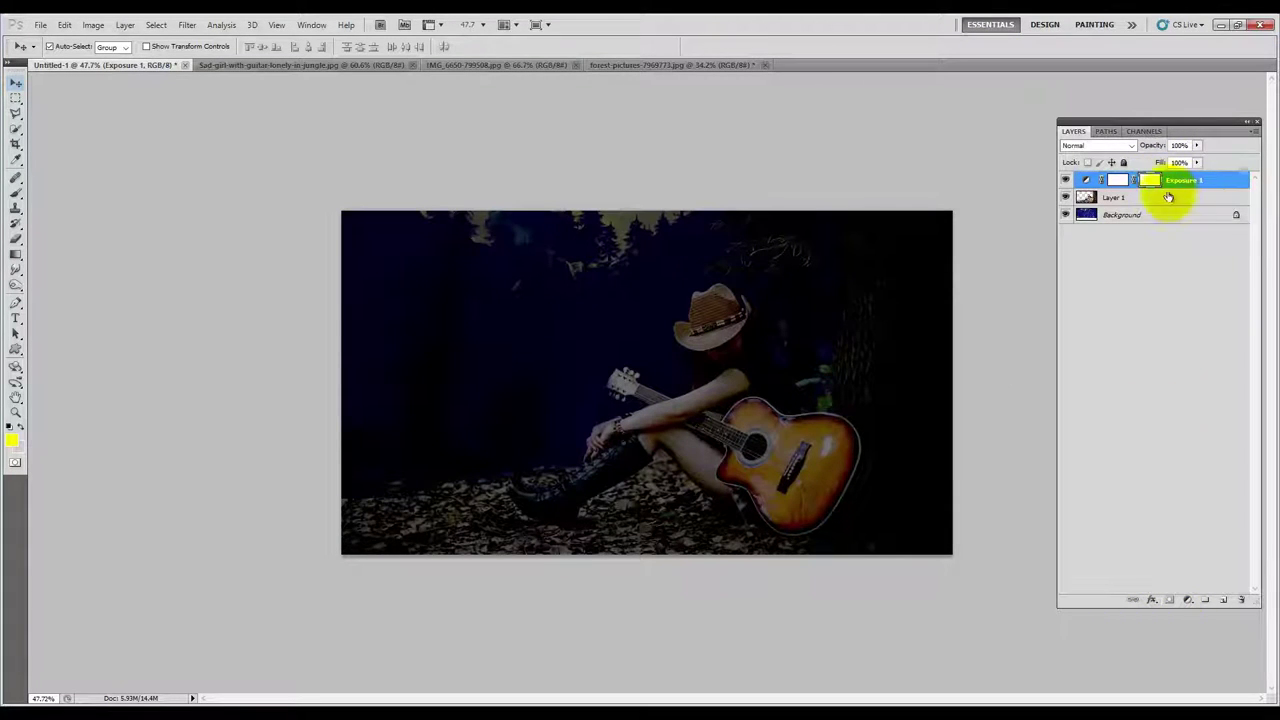
{"action": "key", "text": "ctrl+i"}
{"action": "left_click", "coordinate": [16, 192]}
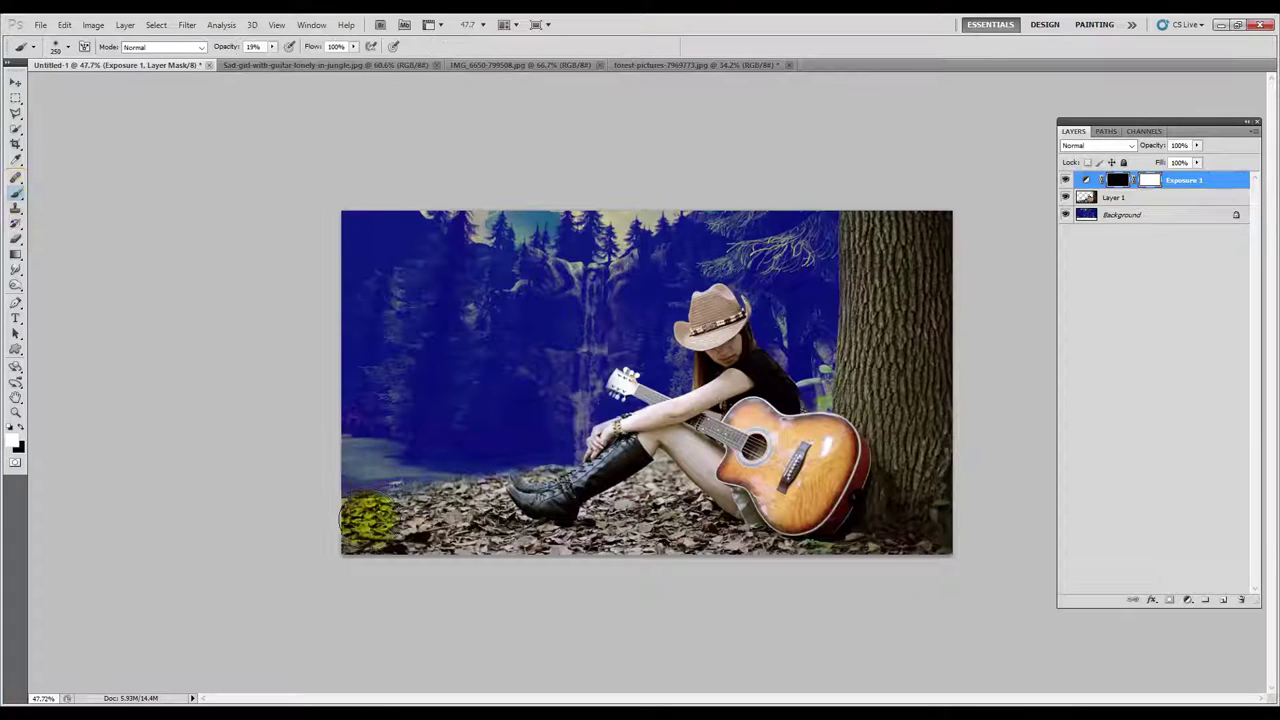
{"action": "mouse_move", "coordinate": [370, 515]}
{"action": "left_mouse_down"}
{"action": "mouse_move", "coordinate": [537, 457]}
{"action": "mouse_move", "coordinate": [808, 457]}
{"action": "mouse_move", "coordinate": [834, 400]}
{"action": "mouse_move", "coordinate": [860, 550]}
{"action": "mouse_move", "coordinate": [329, 266]}
{"action": "mouse_move", "coordinate": [700, 200]}
{"action": "mouse_move", "coordinate": [621, 305]}
{"action": "left_mouse_up"}
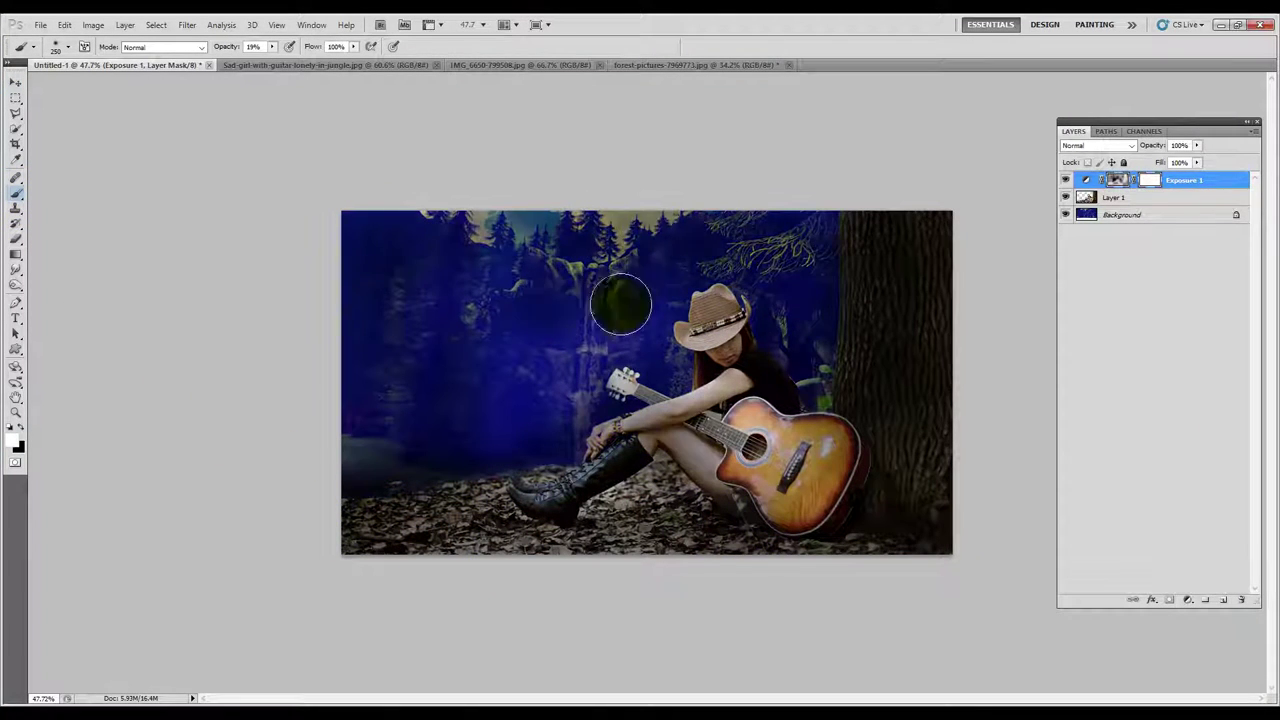
{"action": "scroll", "coordinate": [1018, 530], "scroll_direction": "up", "scroll_amount": 3}
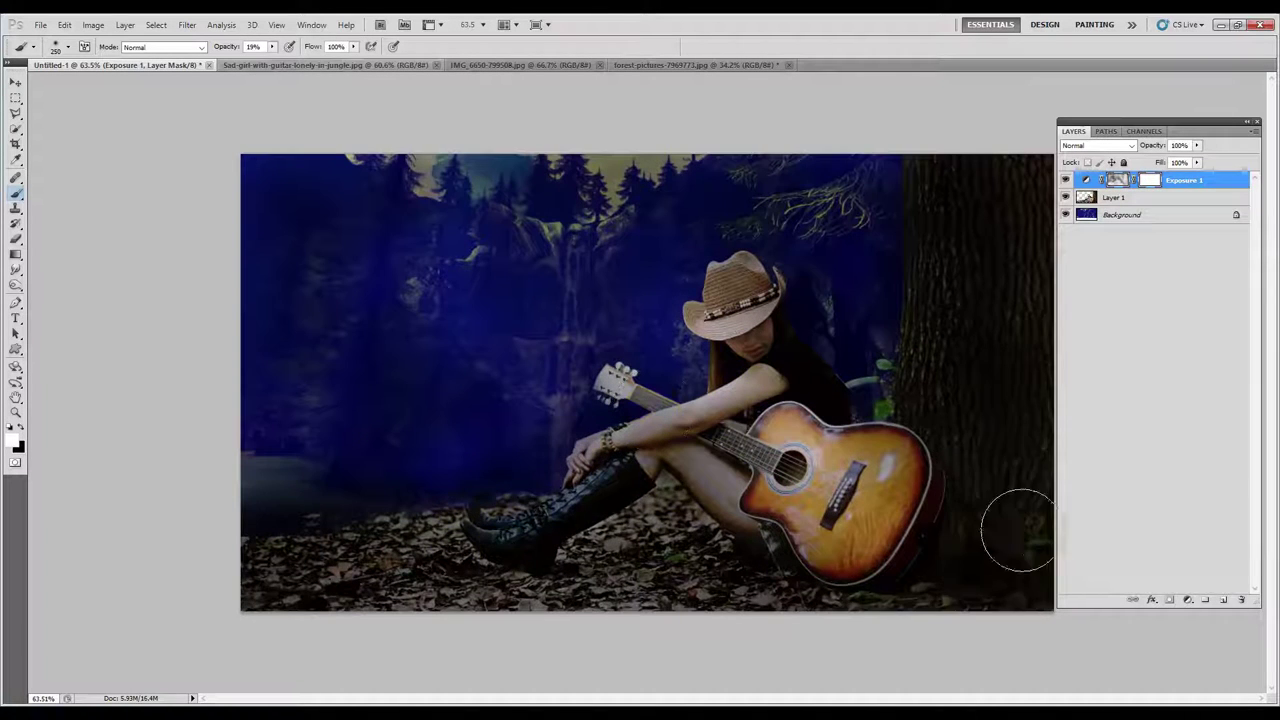
{"action": "scroll", "coordinate": [1018, 530], "scroll_direction": "down", "scroll_amount": 1}
{"action": "scroll", "coordinate": [903, 323], "scroll_direction": "down", "scroll_amount": 1}
{"action": "scroll", "coordinate": [700, 452], "scroll_direction": "down", "scroll_amount": 1}
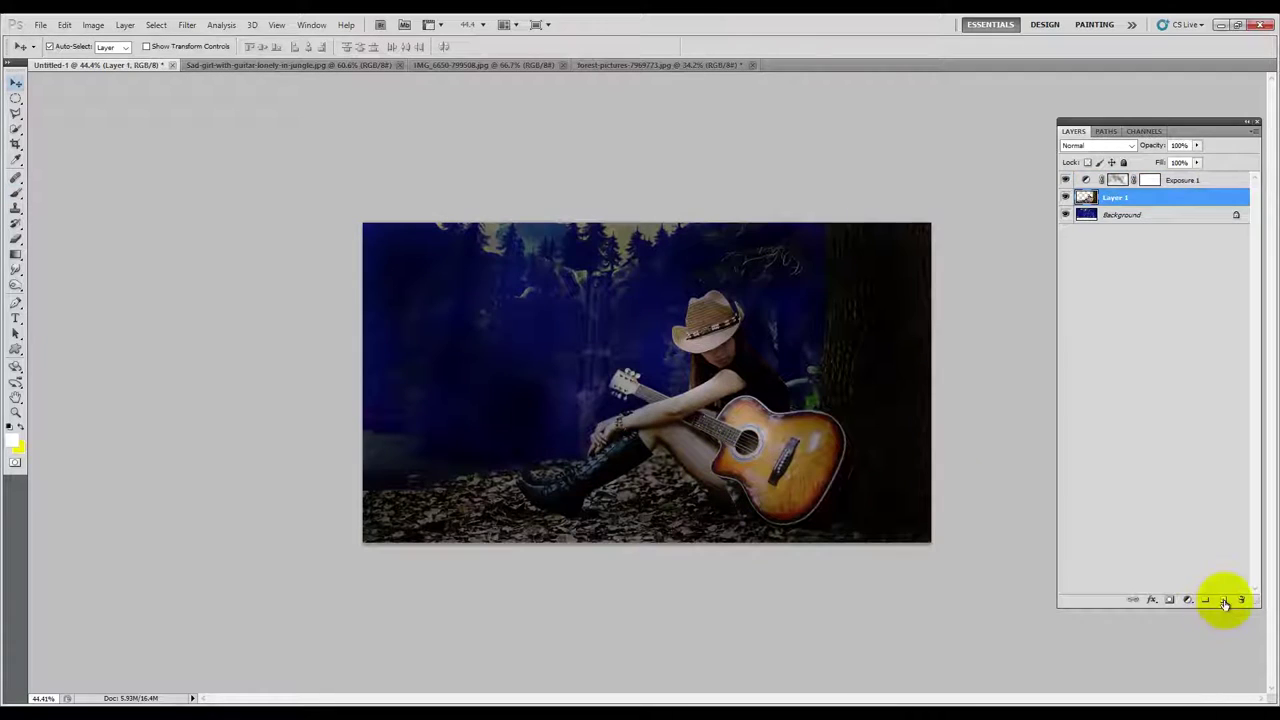
On a new layer, fill a yellow circle left of the girl's hat.
{"action": "left_click", "coordinate": [1223, 600]}
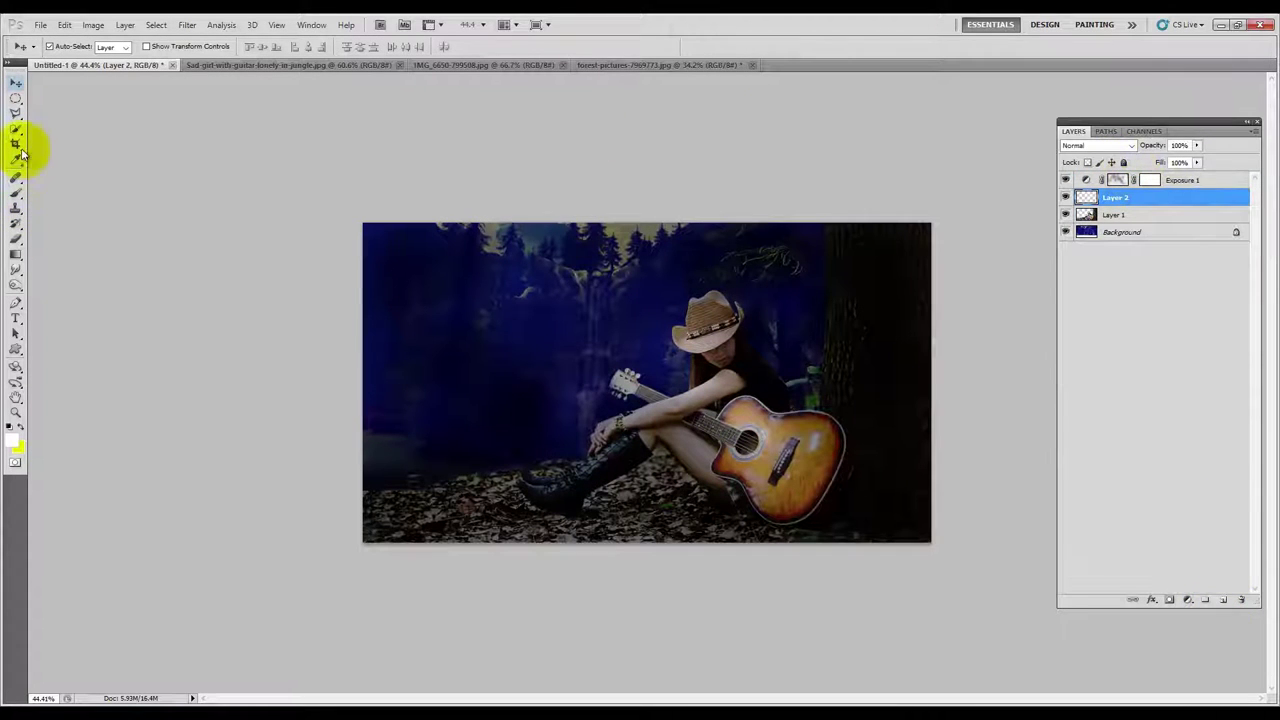
{"action": "left_click", "coordinate": [16, 100]}
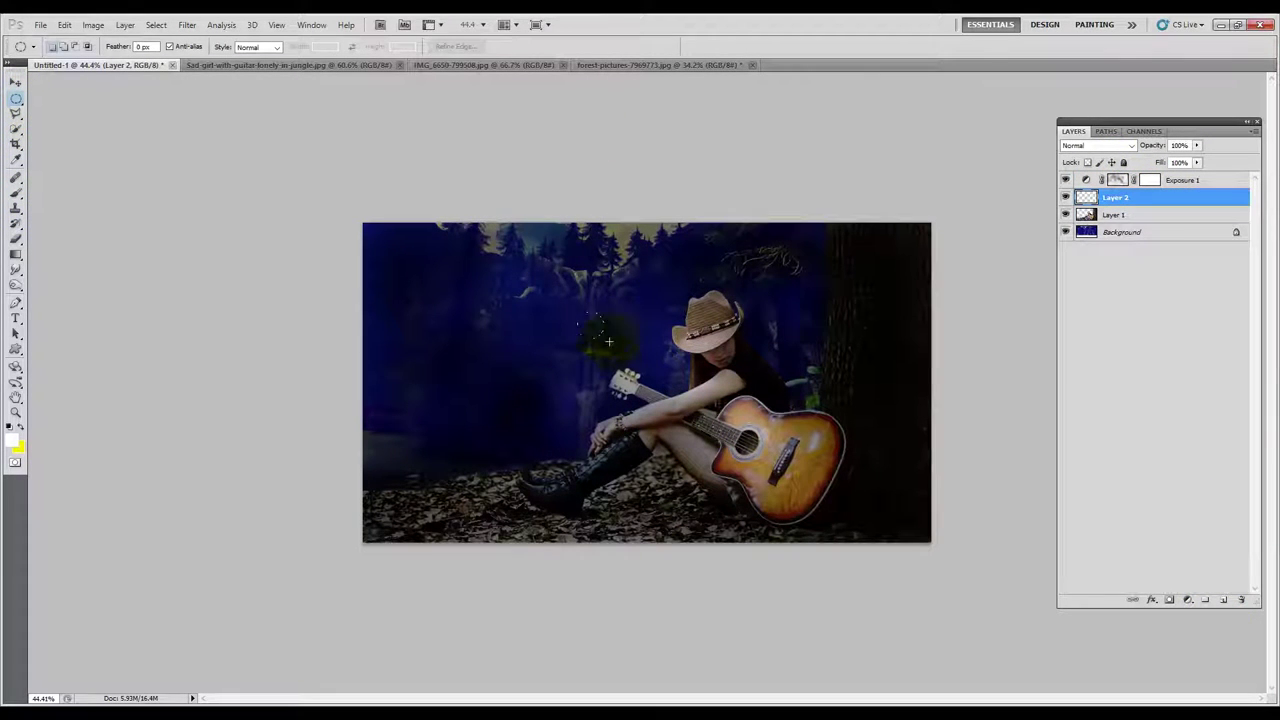
{"action": "left_click_drag", "start_coordinate": [646, 380], "coordinate": [536, 270]}
{"action": "key", "text": "ctrl+BackSpace"}
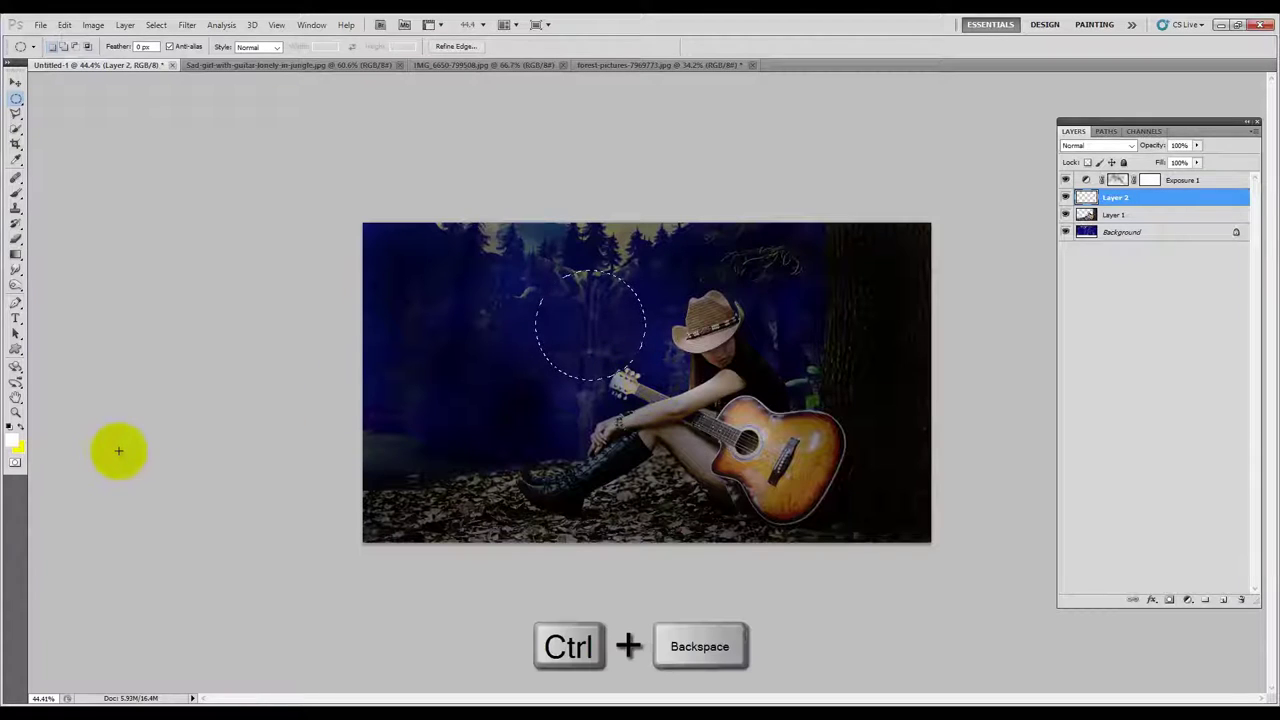
{"action": "key", "text": "ctrl+d"}
Blur the yellow spot with a Gaussian Blur of radius 250.
{"action": "left_click", "coordinate": [187, 24]}
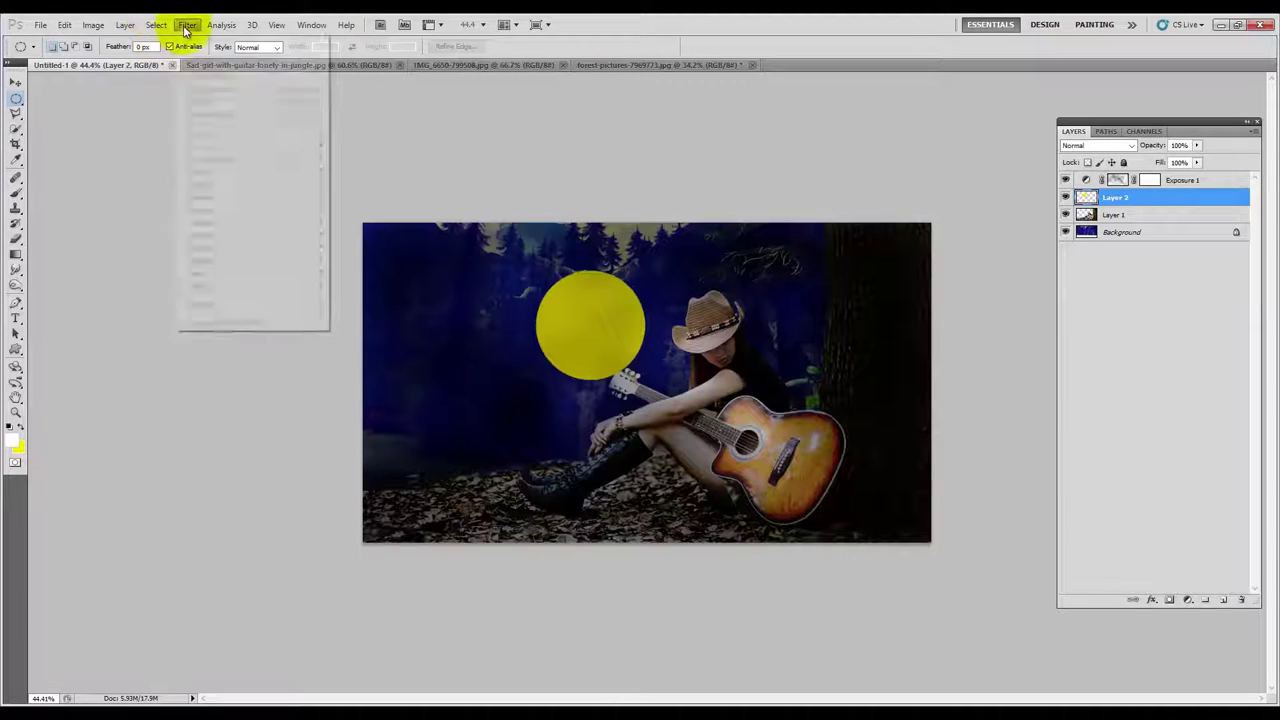
{"action": "mouse_move", "coordinate": [213, 155]}
{"action": "left_click", "coordinate": [355, 197]}
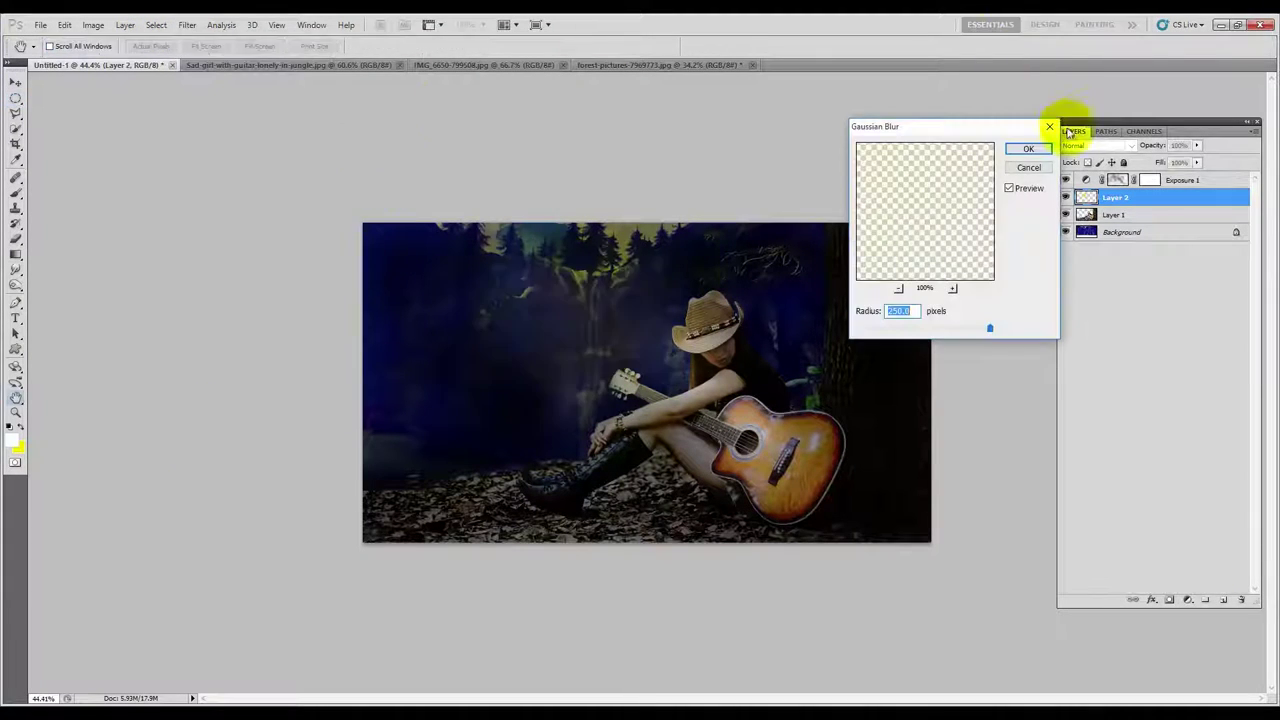
{"action": "left_click_drag", "start_coordinate": [912, 329], "coordinate": [979, 333]}
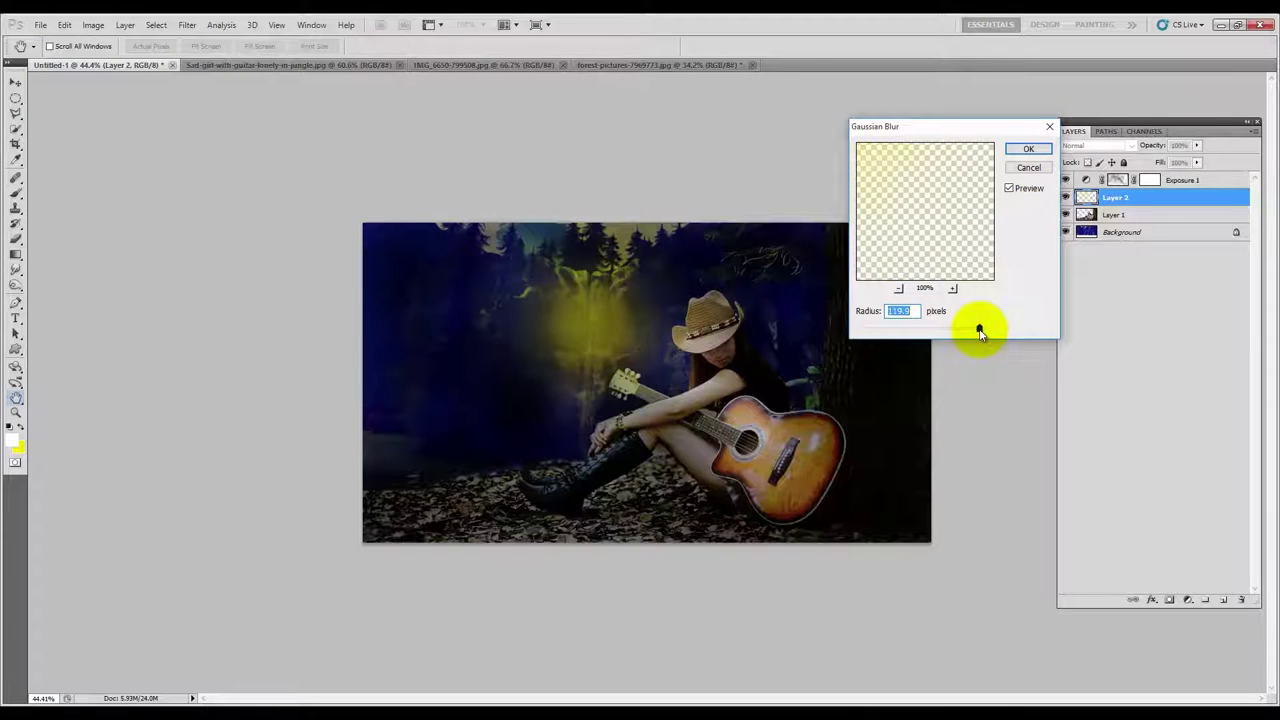
{"action": "left_click", "coordinate": [1027, 148]}
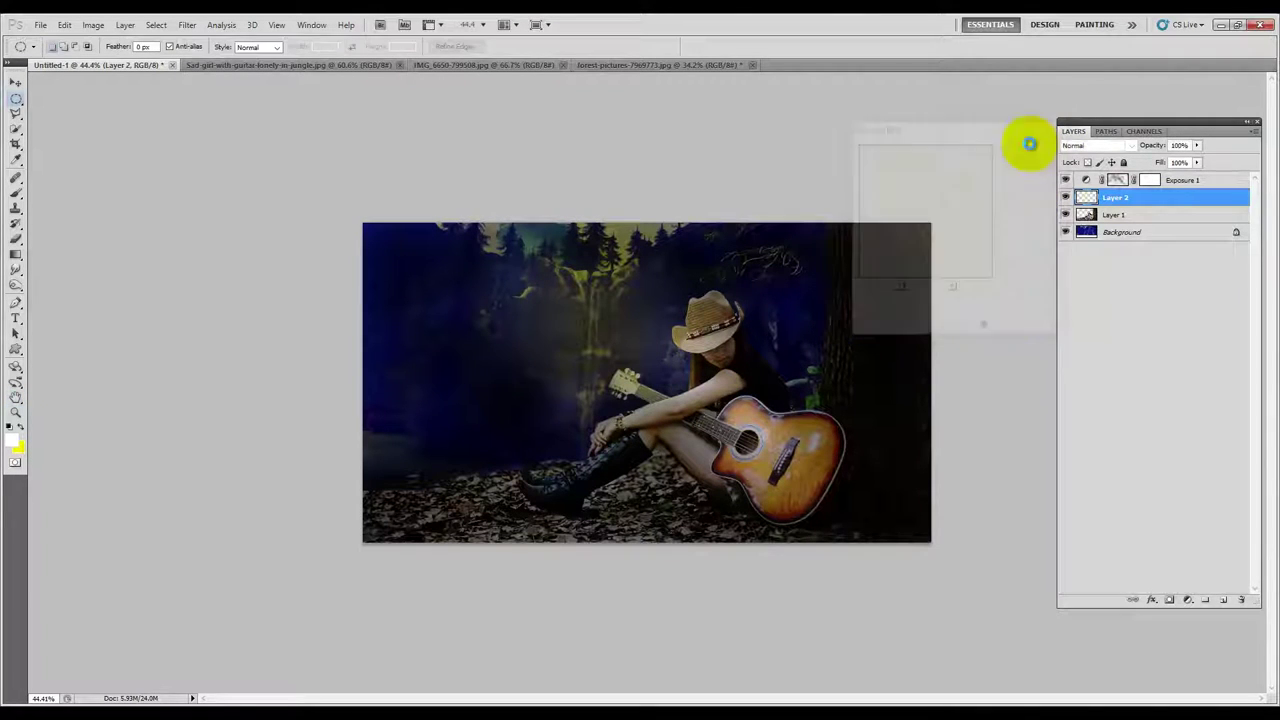
Drag copies of the yellow glow toward the lower-left foreground.
{"action": "left_click", "coordinate": [15, 97]}
{"action": "left_click", "coordinate": [15, 81]}
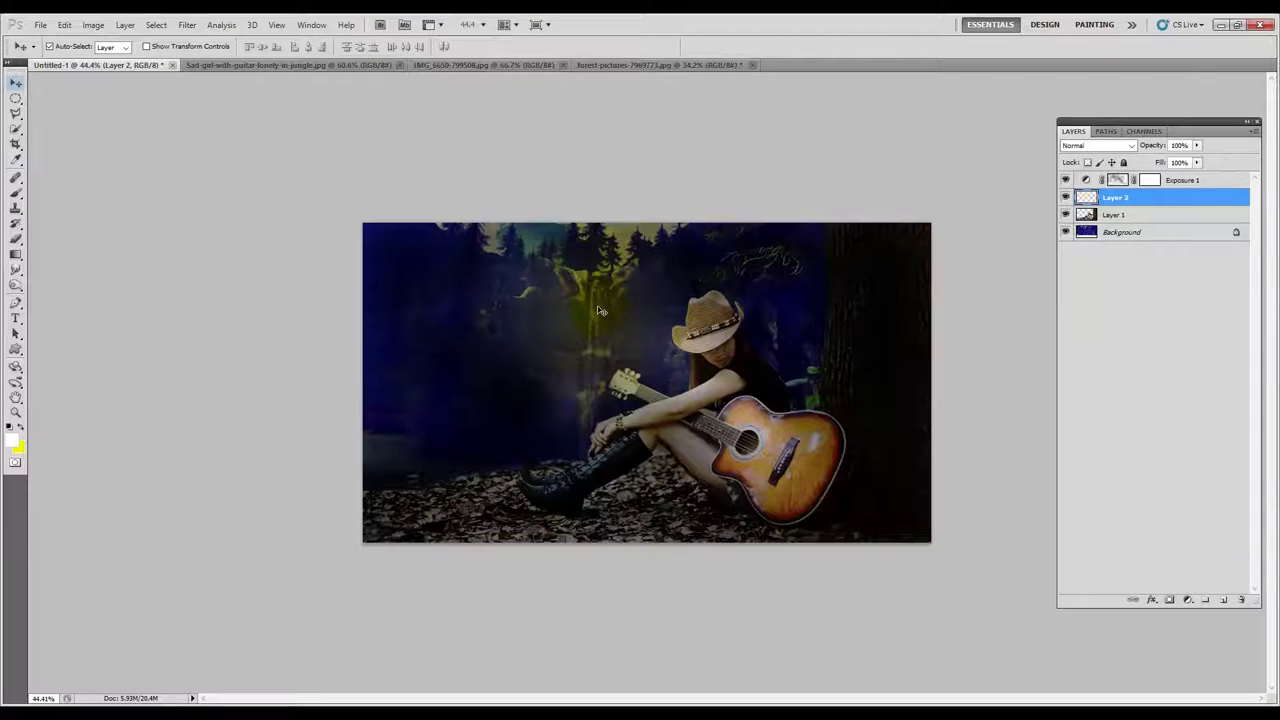
{"action": "scroll", "coordinate": [598, 311], "scroll_direction": "up", "scroll_amount": 1}
{"action": "left_click_drag", "start_coordinate": [590, 298], "coordinate": [448, 355]}
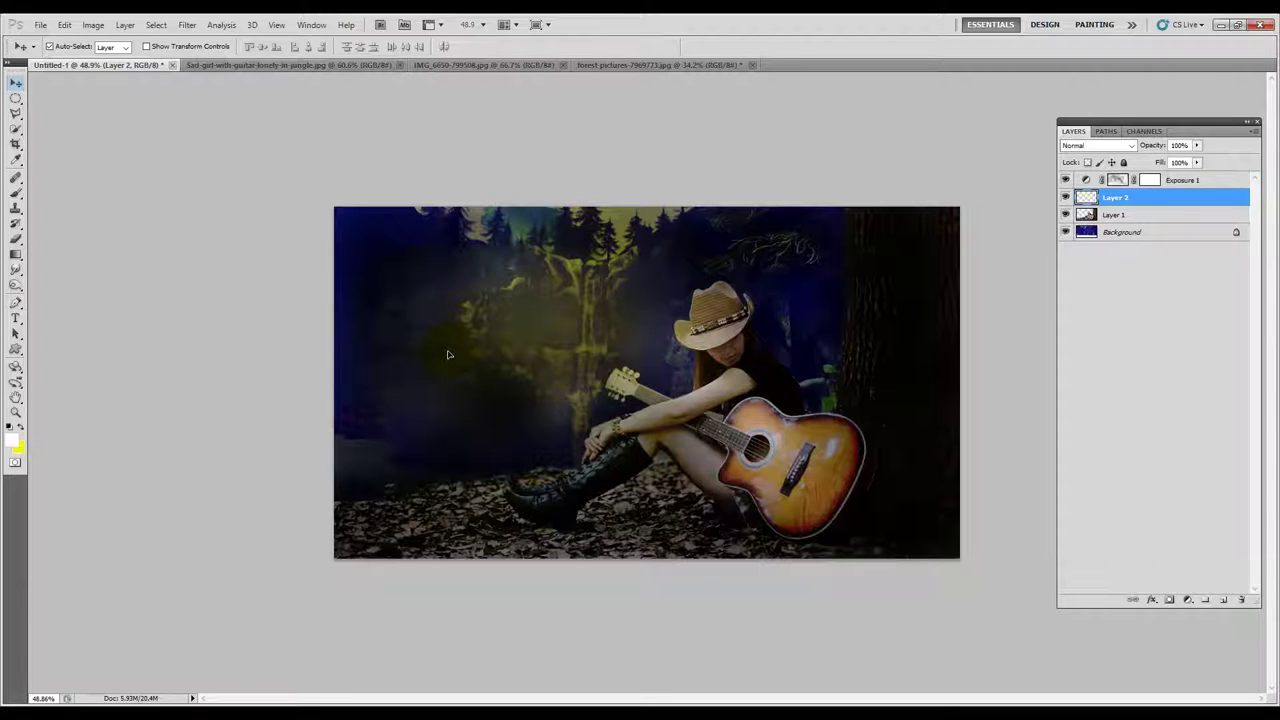
{"action": "scroll", "coordinate": [448, 355], "scroll_direction": "up", "scroll_amount": 2}
{"action": "mouse_move", "coordinate": [448, 355]}
{"action": "left_mouse_down"}
{"action": "mouse_move", "coordinate": [363, 632]}
{"action": "mouse_move", "coordinate": [662, 537]}
{"action": "mouse_move", "coordinate": [590, 558]}
{"action": "left_mouse_up"}
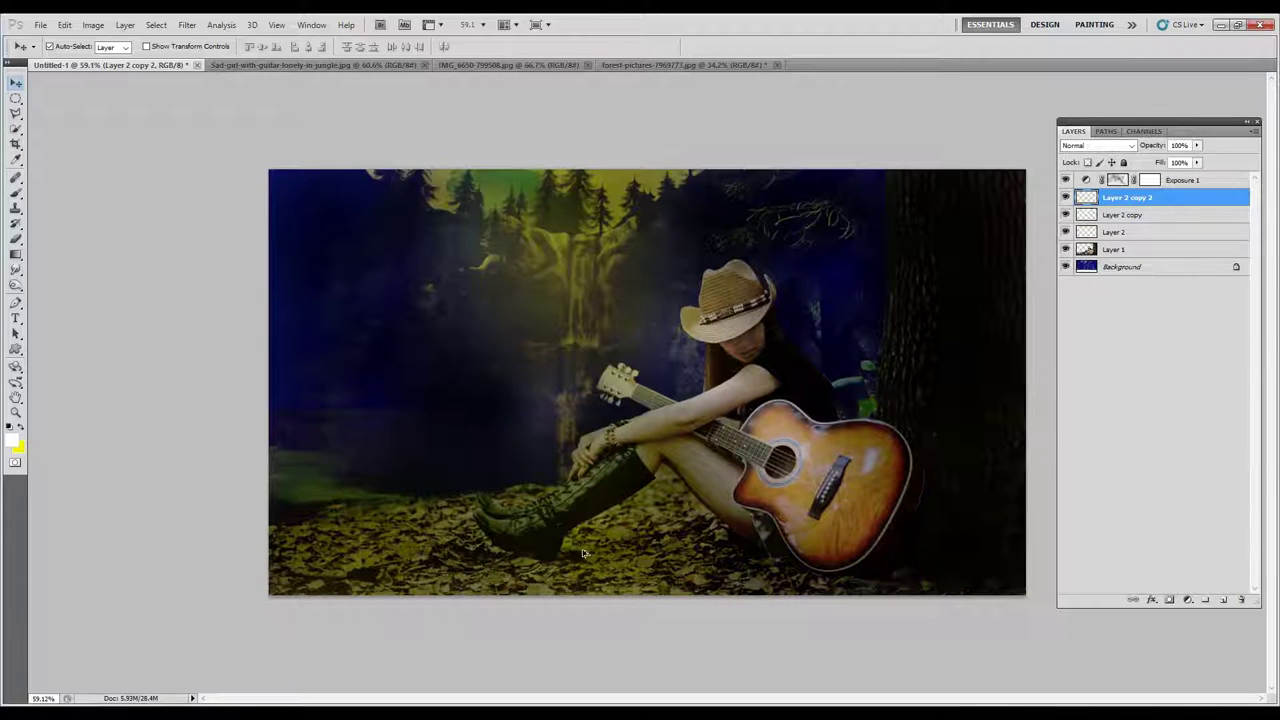
Duplicate the glow once more and merge the top copies into one layer.
{"action": "key", "text": "ctrl+j"}
{"action": "left_click", "coordinate": [1154, 207]}
{"action": "key", "text": "ctrl+e"}
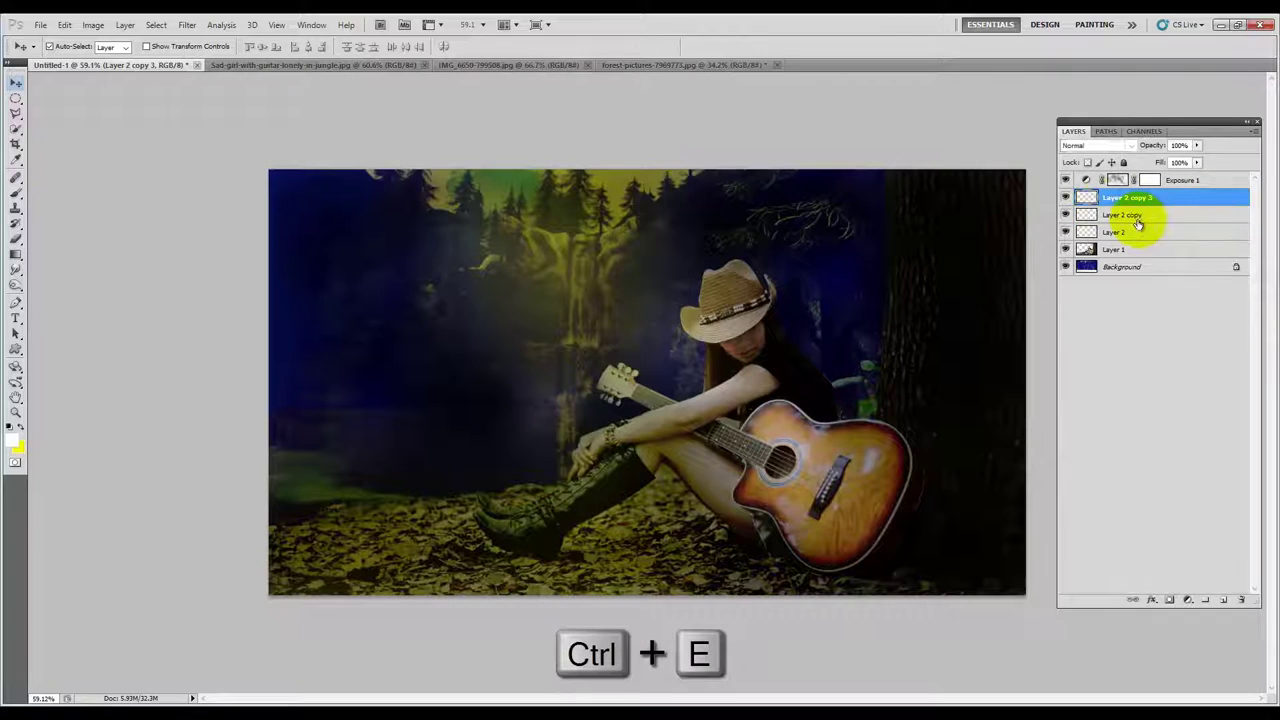
{"action": "left_click", "coordinate": [1066, 197]}
Compare the merged glow layer on and off, then give it a black-filled layer mask.
{"action": "left_click", "coordinate": [1066, 197]}
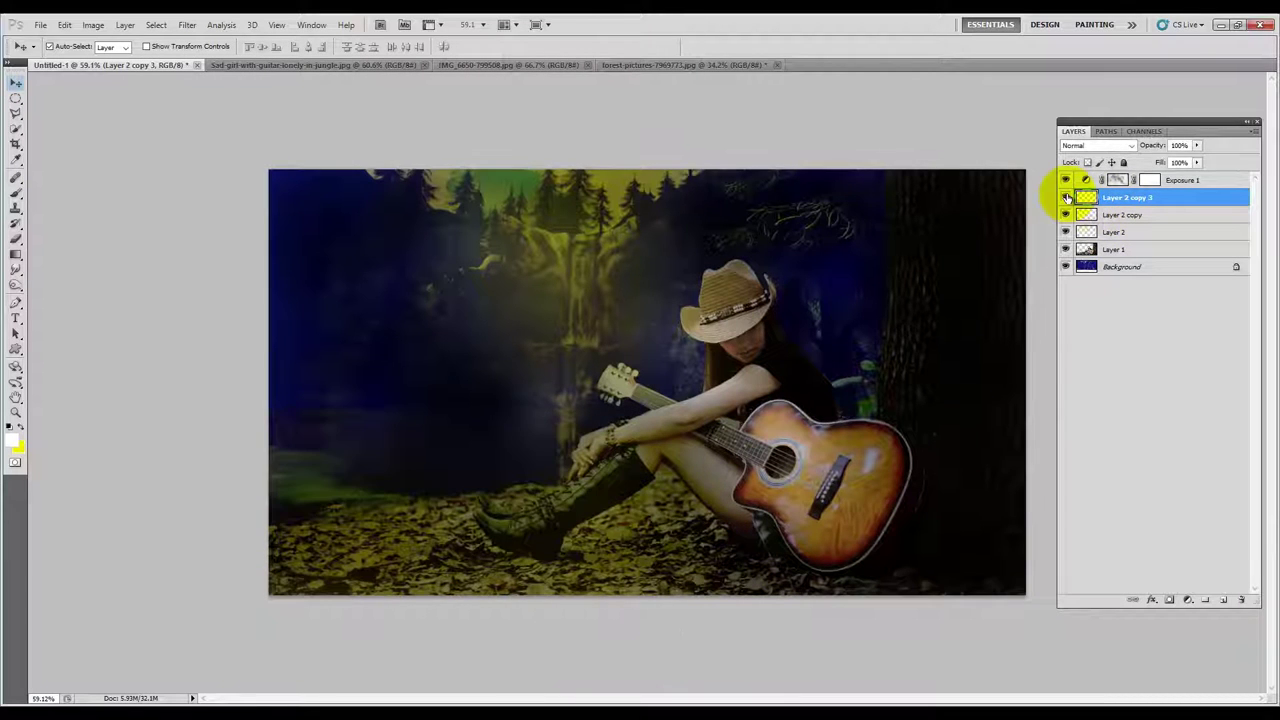
{"action": "left_click", "coordinate": [1066, 197]}
{"action": "left_click", "coordinate": [1066, 197]}
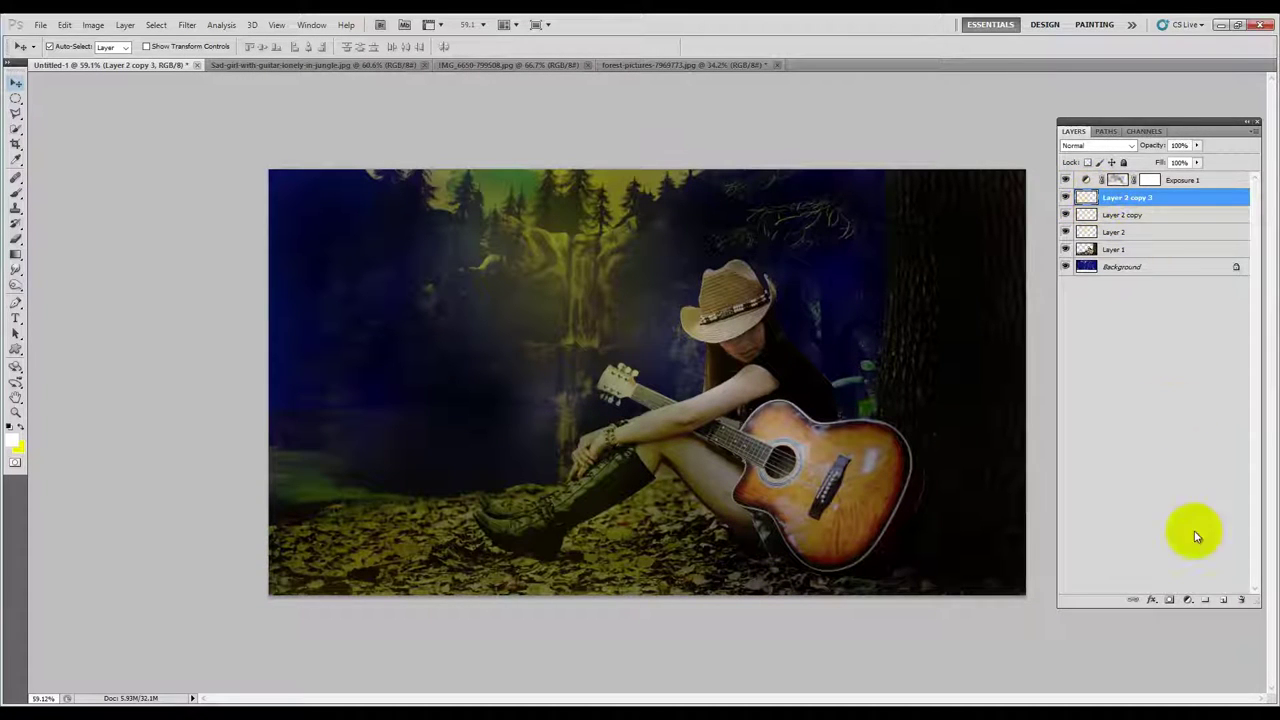
{"action": "left_click", "coordinate": [1169, 599]}
{"action": "key", "text": "ctrl+i"}
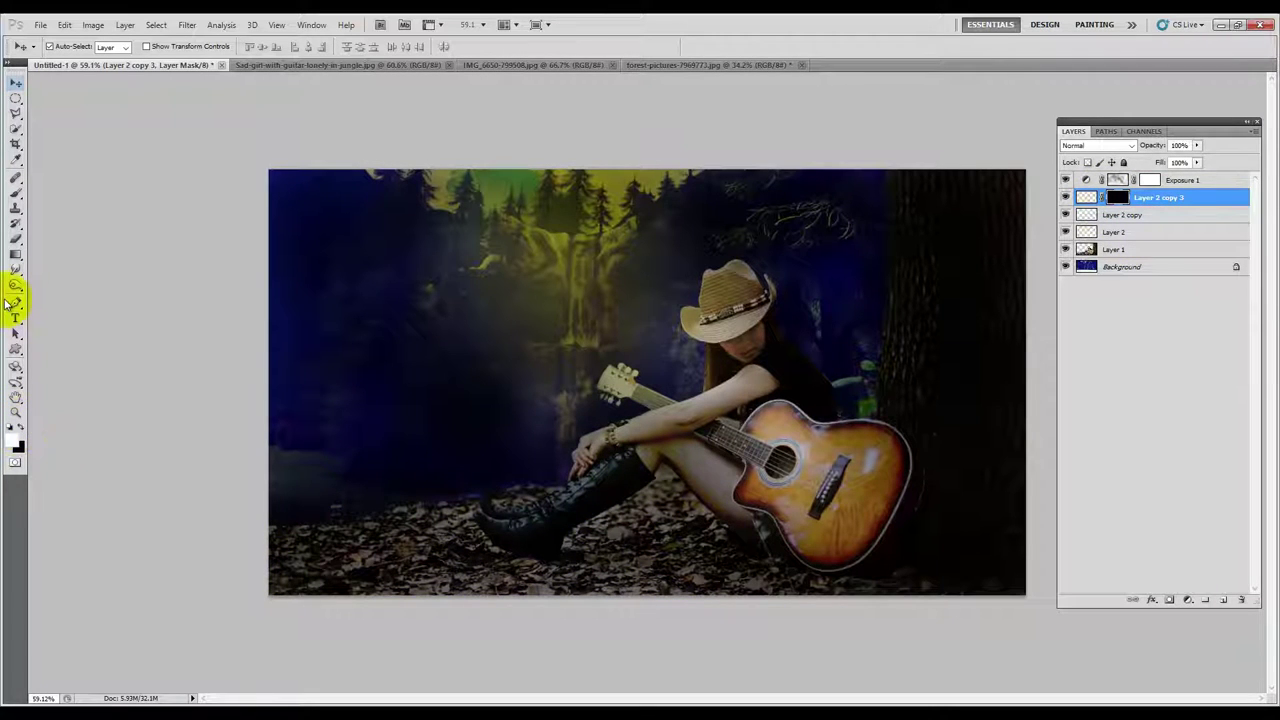
Brush the glow back in on the lower-left ground and beneath the boots.
{"action": "left_click", "coordinate": [16, 194]}
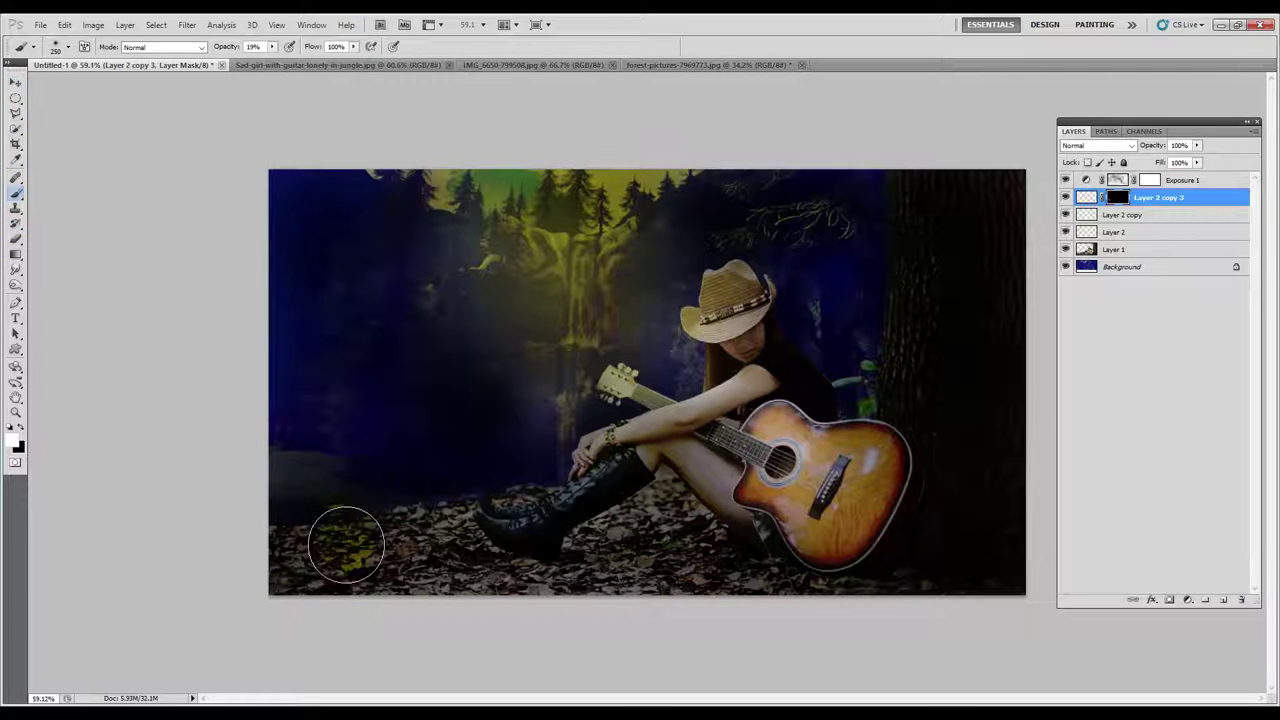
{"action": "left_click_drag", "start_coordinate": [305, 562], "coordinate": [416, 538]}
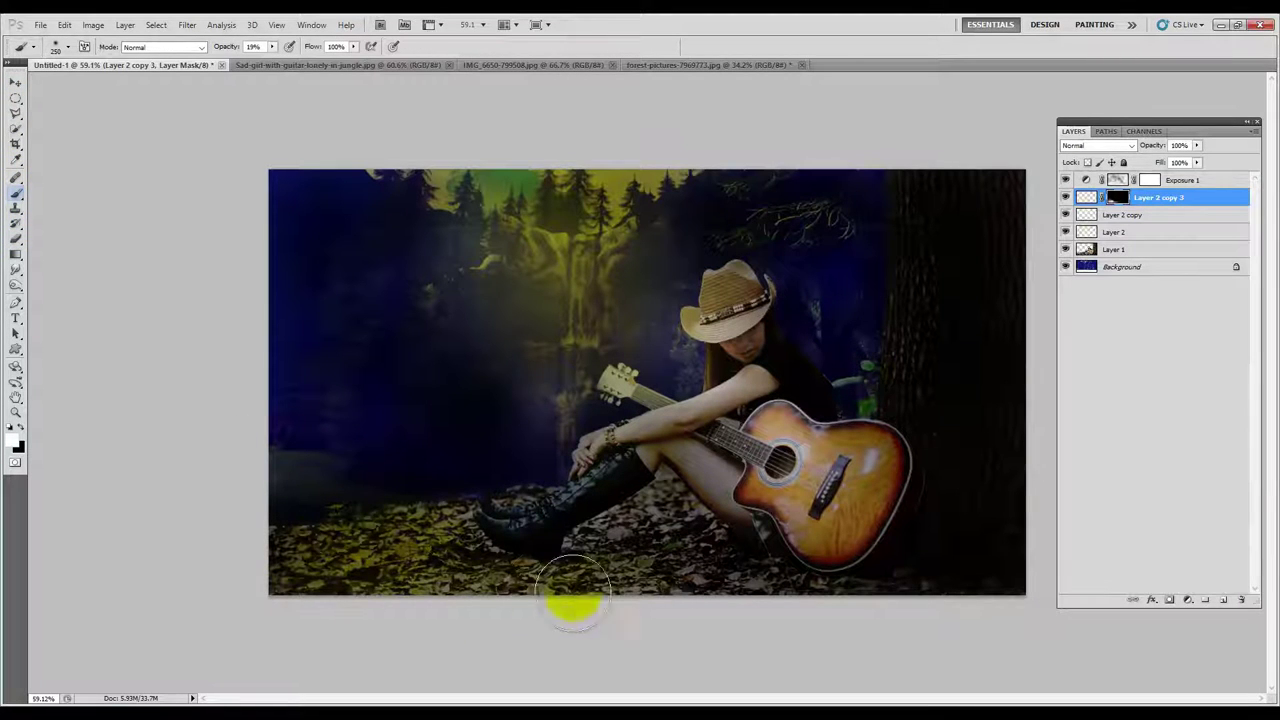
{"action": "left_click_drag", "start_coordinate": [573, 592], "coordinate": [687, 605]}
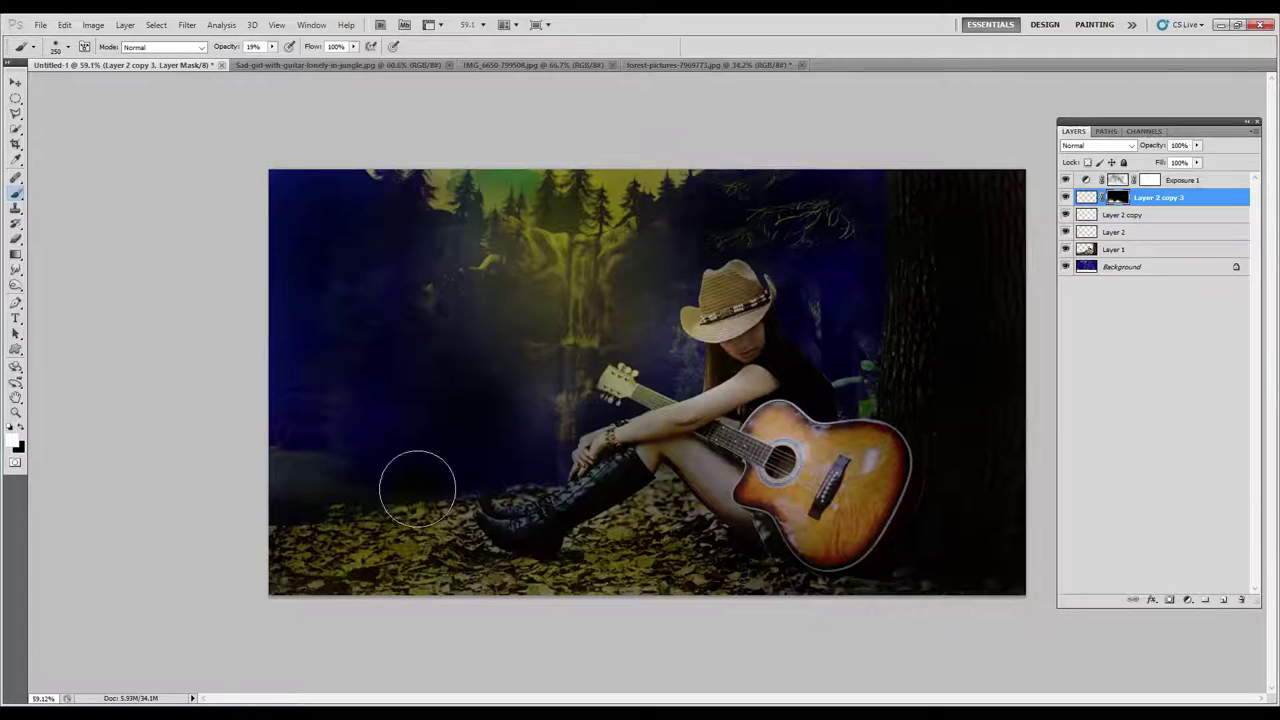
{"action": "scroll", "coordinate": [583, 428], "scroll_direction": "up", "scroll_amount": 3}
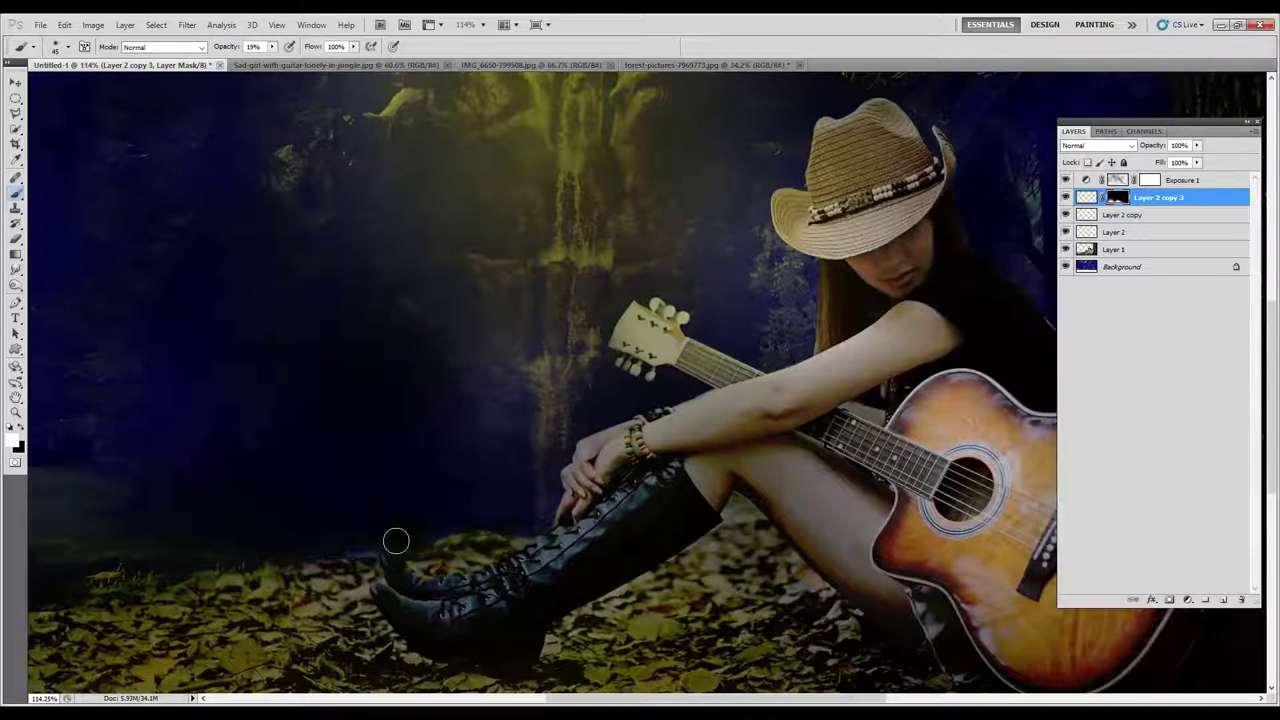
{"action": "scroll", "coordinate": [676, 550], "scroll_direction": "down", "scroll_amount": 3}
{"action": "scroll", "coordinate": [678, 354], "scroll_direction": "up", "scroll_amount": 2}
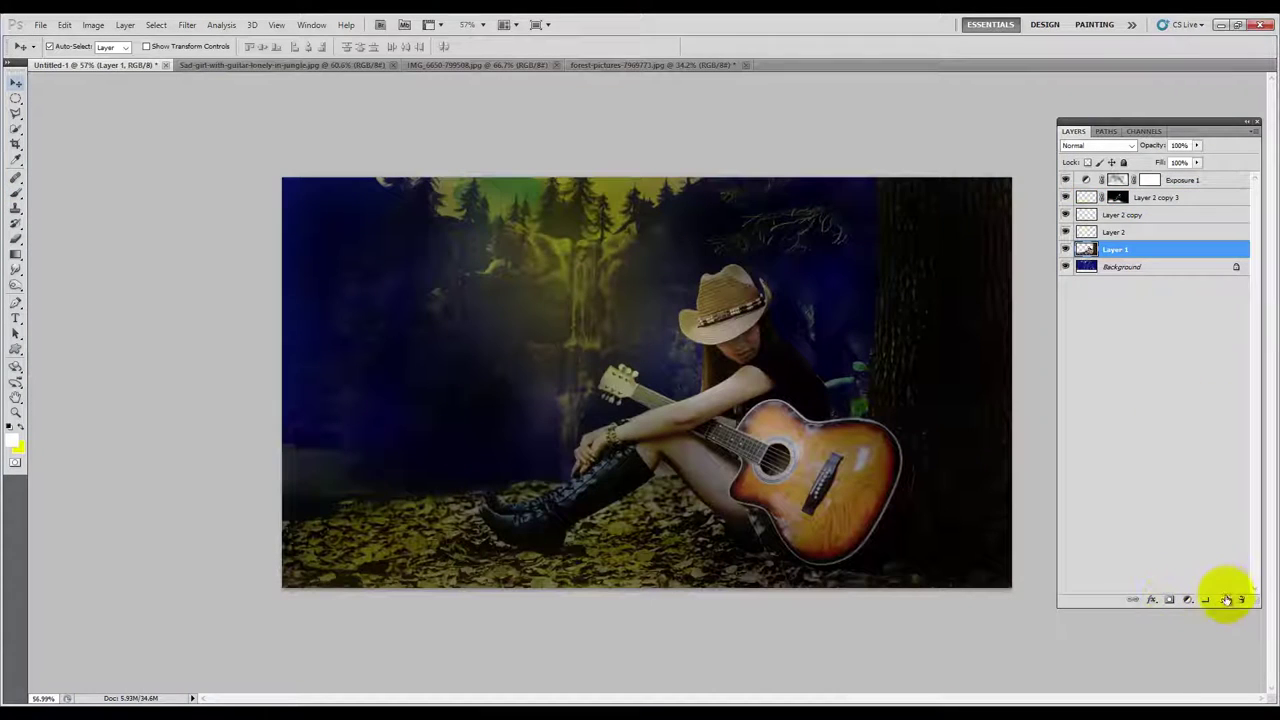
Create a new layer above Layer 1 and make an elliptical selection over the sound hole.
{"action": "left_click", "coordinate": [1215, 555]}
{"action": "left_click", "coordinate": [1115, 249]}
{"action": "left_click", "coordinate": [16, 100]}
{"action": "key", "text": "ctrl+plus"}
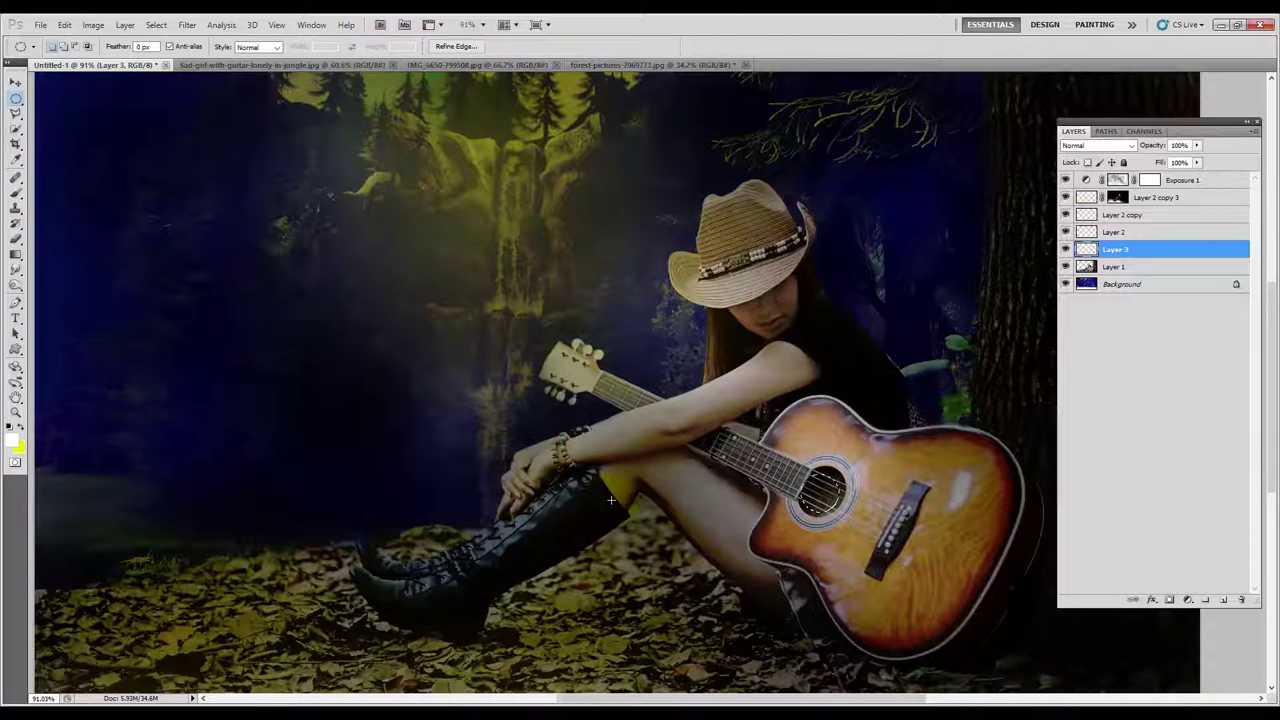
{"action": "left_click", "coordinate": [820, 490]}
Apply Brightness/Contrast to the disc with raised brightness and contrast -2.
{"action": "left_click", "coordinate": [93, 25]}
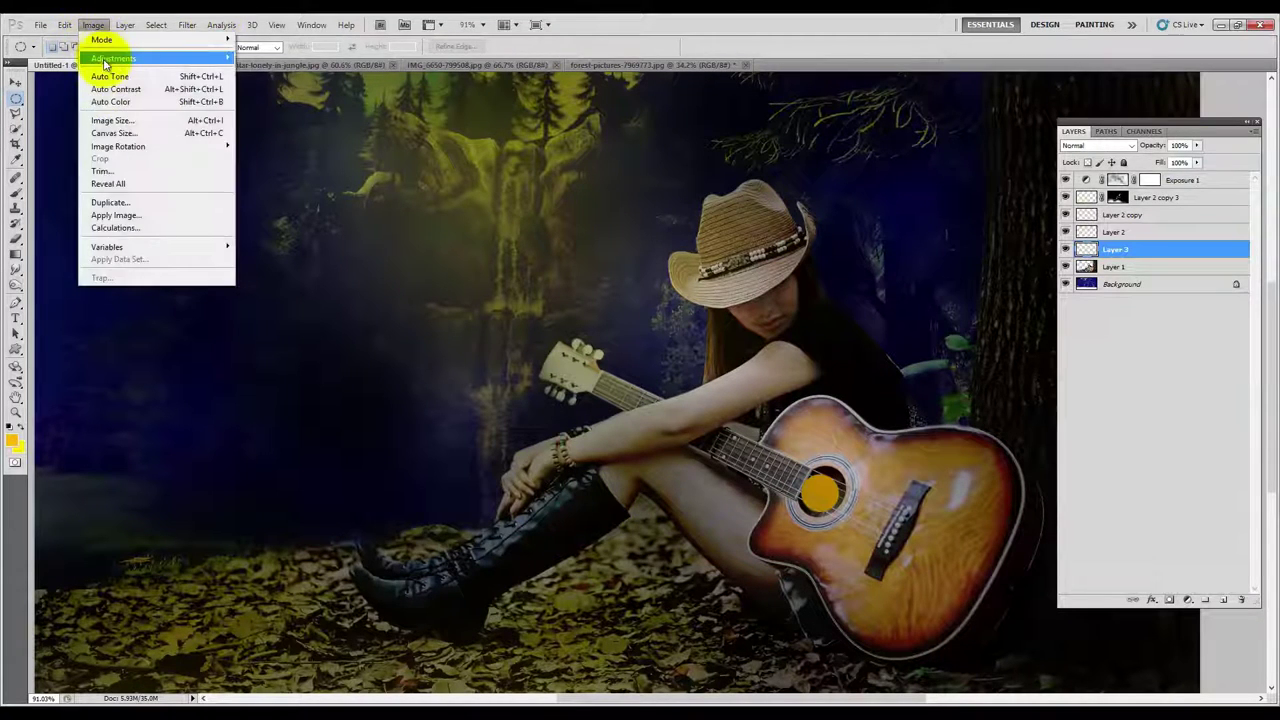
{"action": "left_click", "coordinate": [300, 54]}
{"action": "left_click_drag", "start_coordinate": [835, 144], "coordinate": [894, 146]}
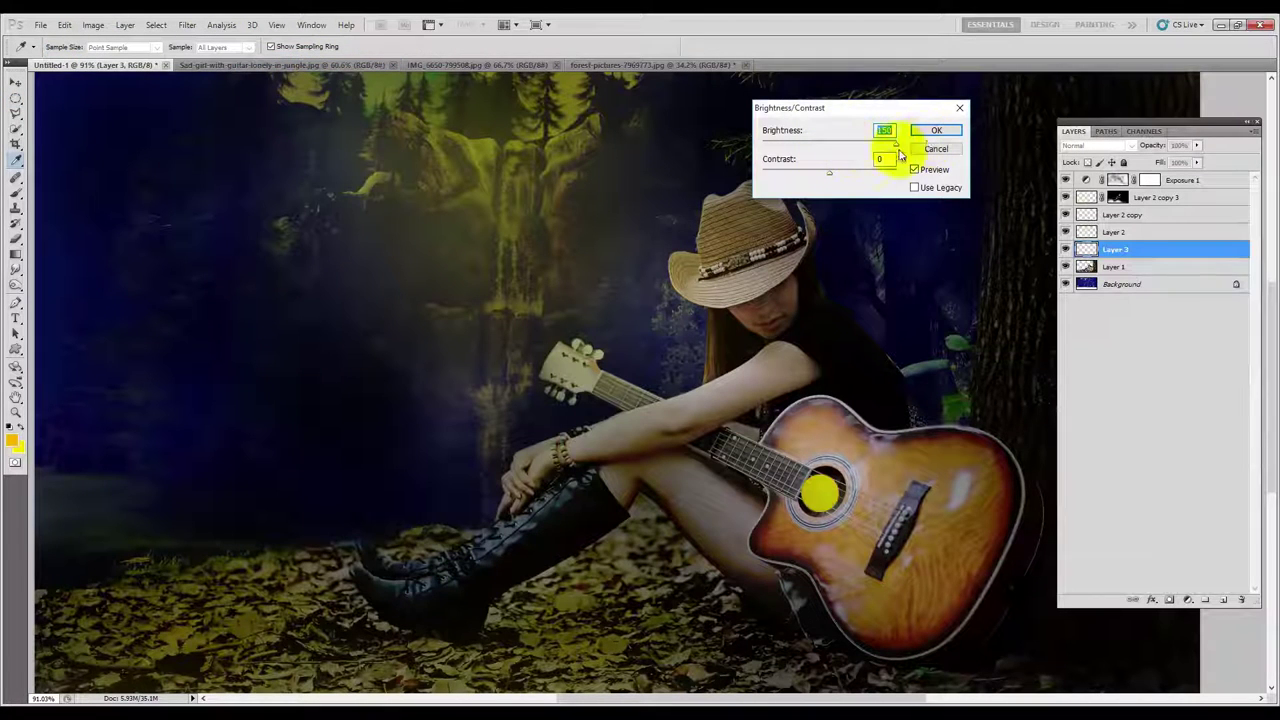
{"action": "left_click_drag", "start_coordinate": [831, 172], "coordinate": [887, 178]}
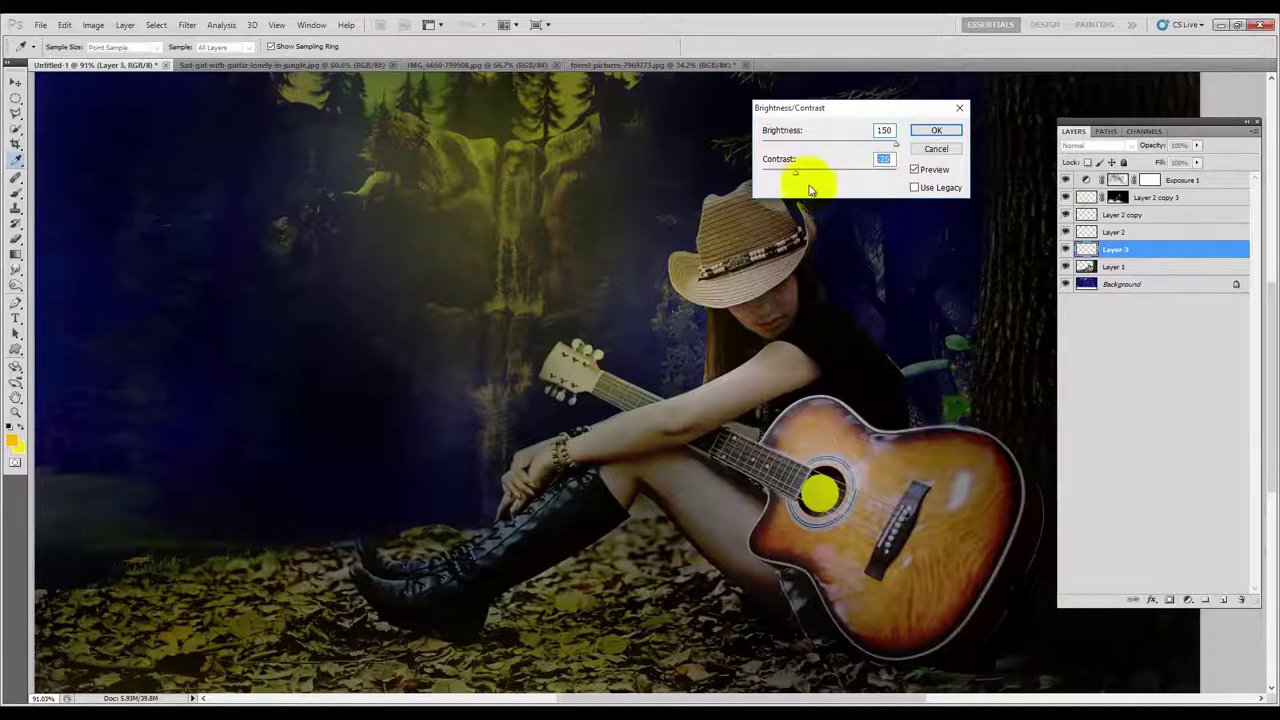
{"action": "left_click_drag", "start_coordinate": [810, 190], "coordinate": [826, 176]}
{"action": "left_click_drag", "start_coordinate": [893, 144], "coordinate": [840, 148]}
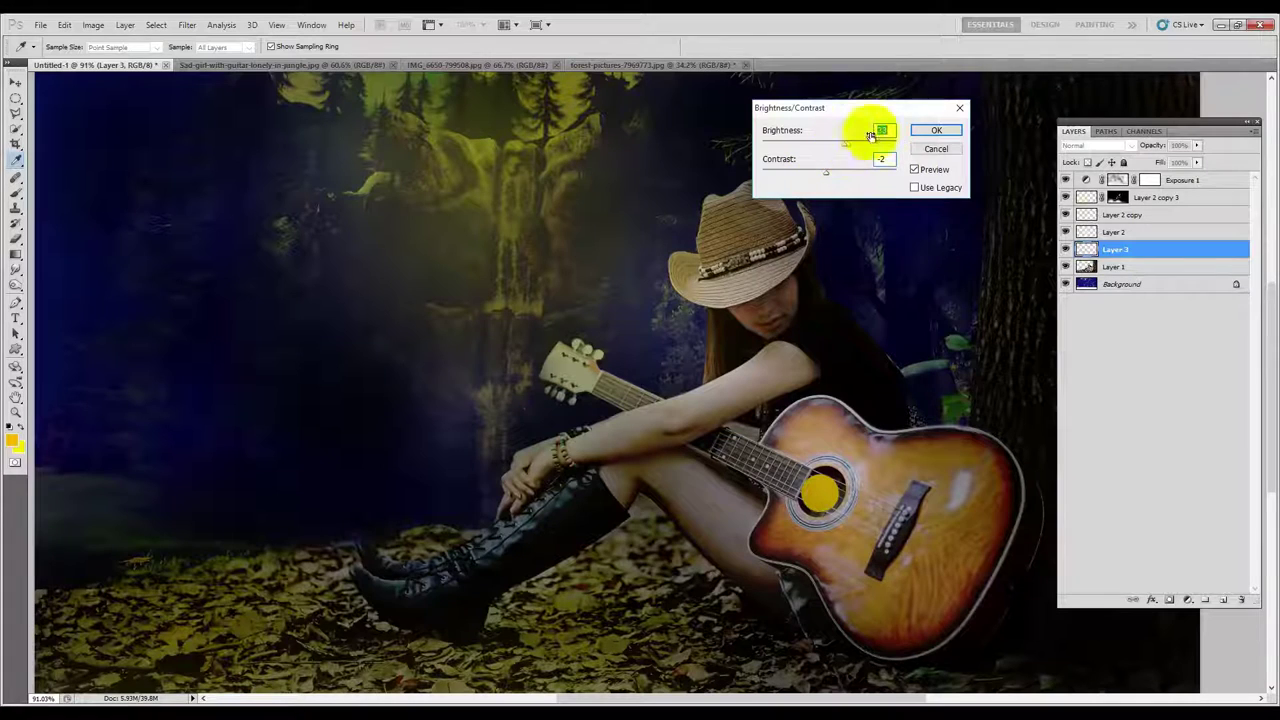
{"action": "left_click", "coordinate": [936, 130]}
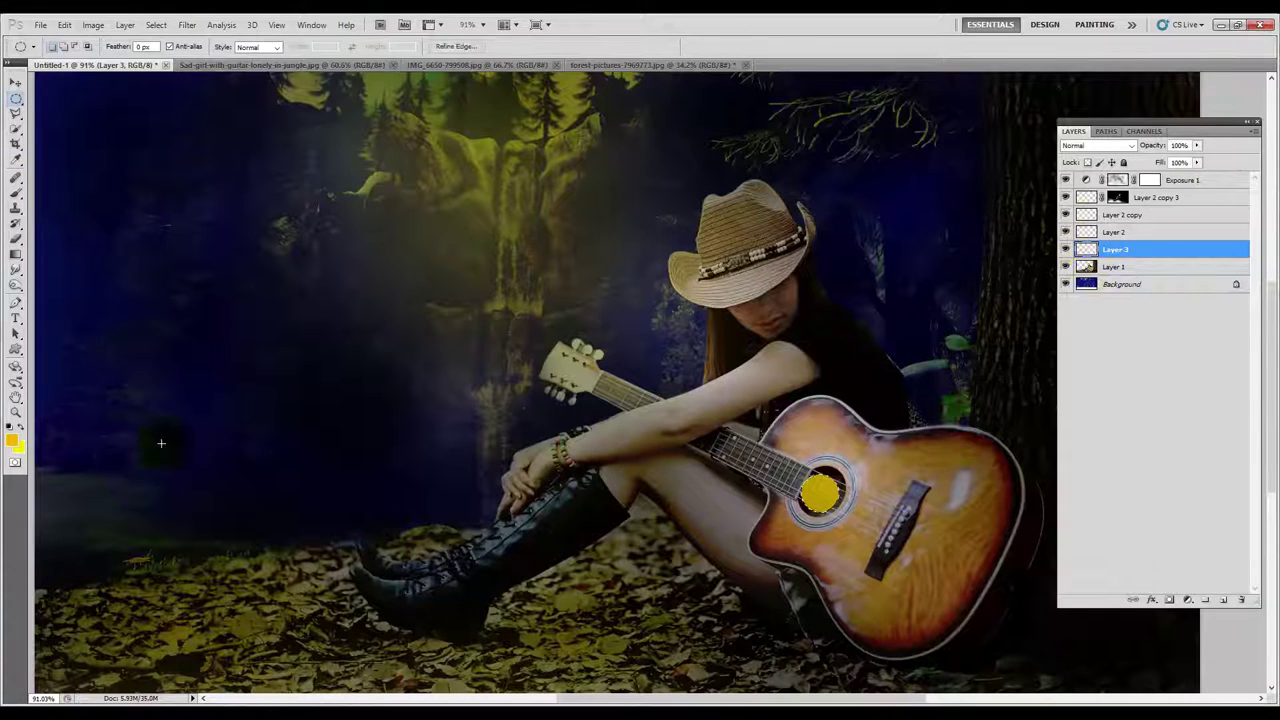
Pick a brighter yellow foreground colour and fit the image in the window.
{"action": "left_click", "coordinate": [12, 440]}
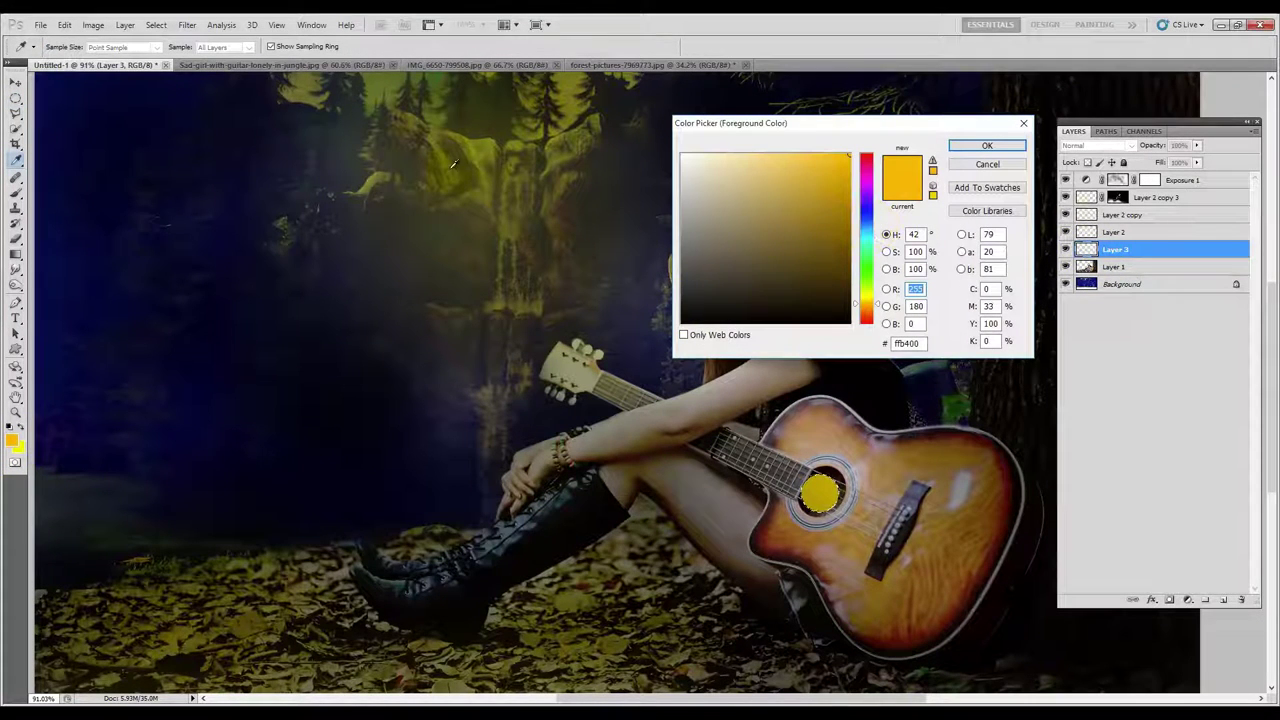
{"action": "left_click", "coordinate": [987, 145]}
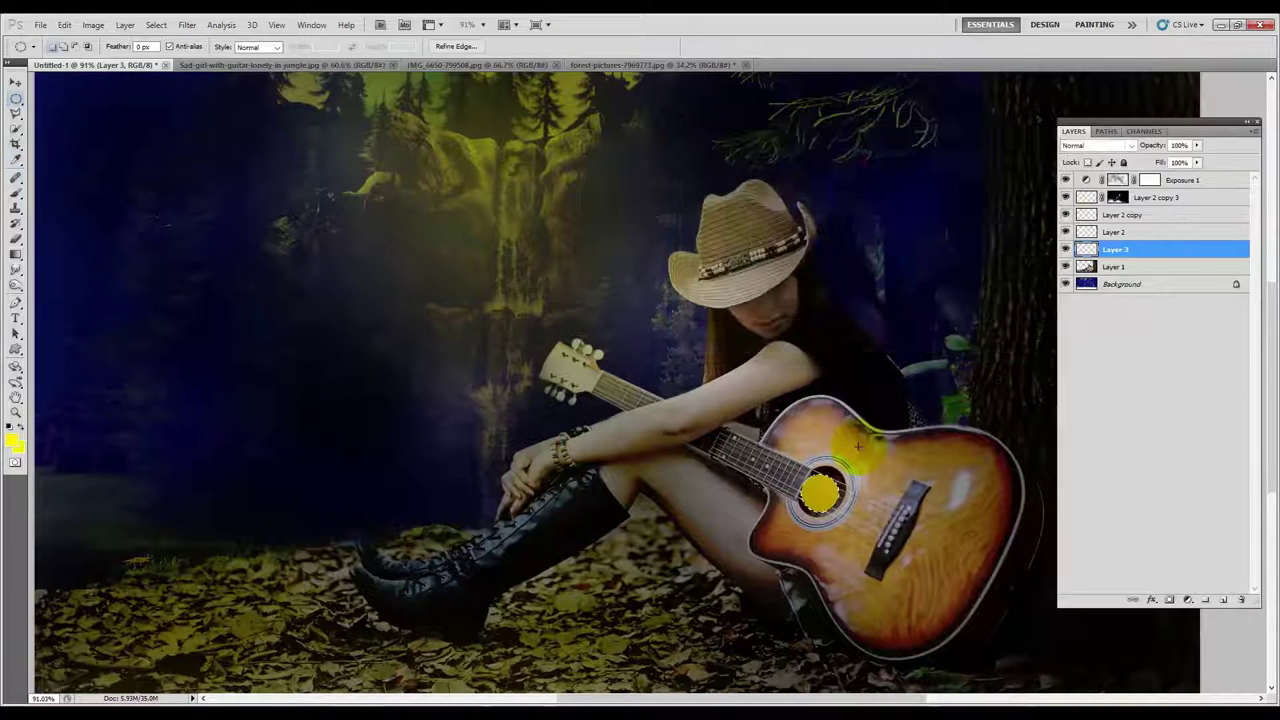
{"action": "key", "text": "ctrl+0"}
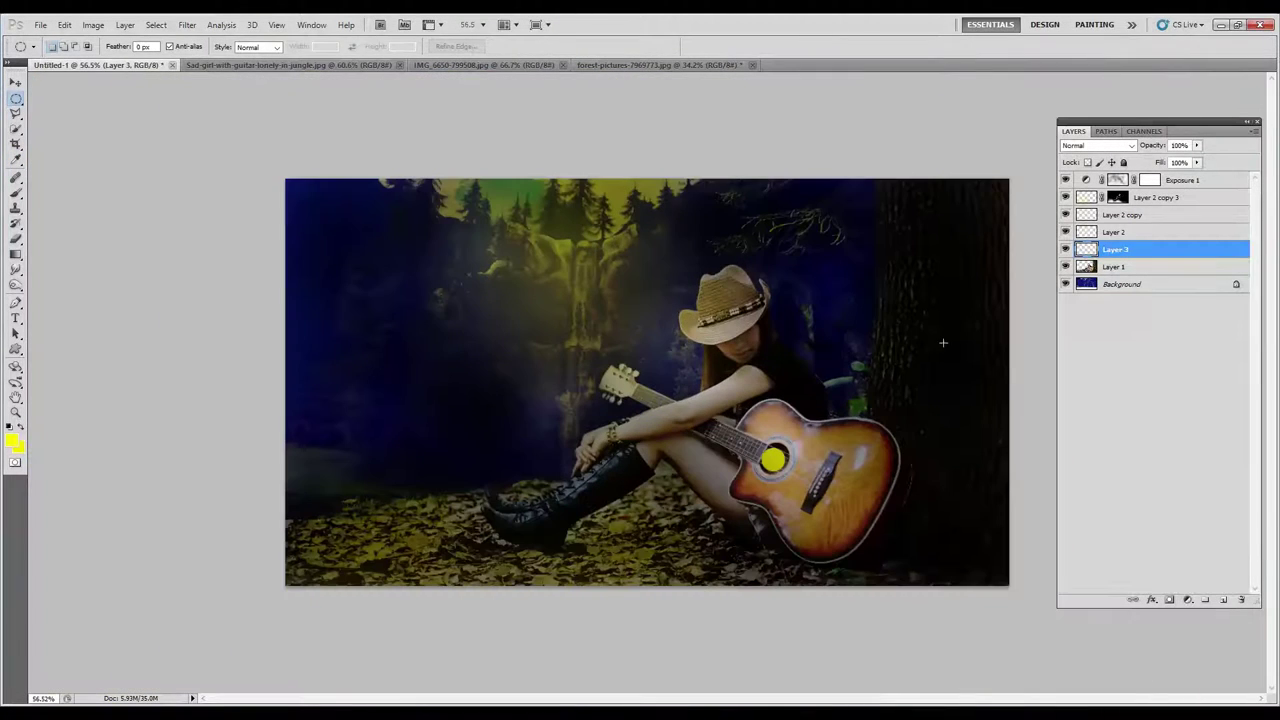
Soften the yellow sound-hole disc with a Gaussian Blur.
{"action": "left_click", "coordinate": [16, 80]}
{"action": "left_click", "coordinate": [184, 28]}
{"action": "mouse_move", "coordinate": [196, 146]}
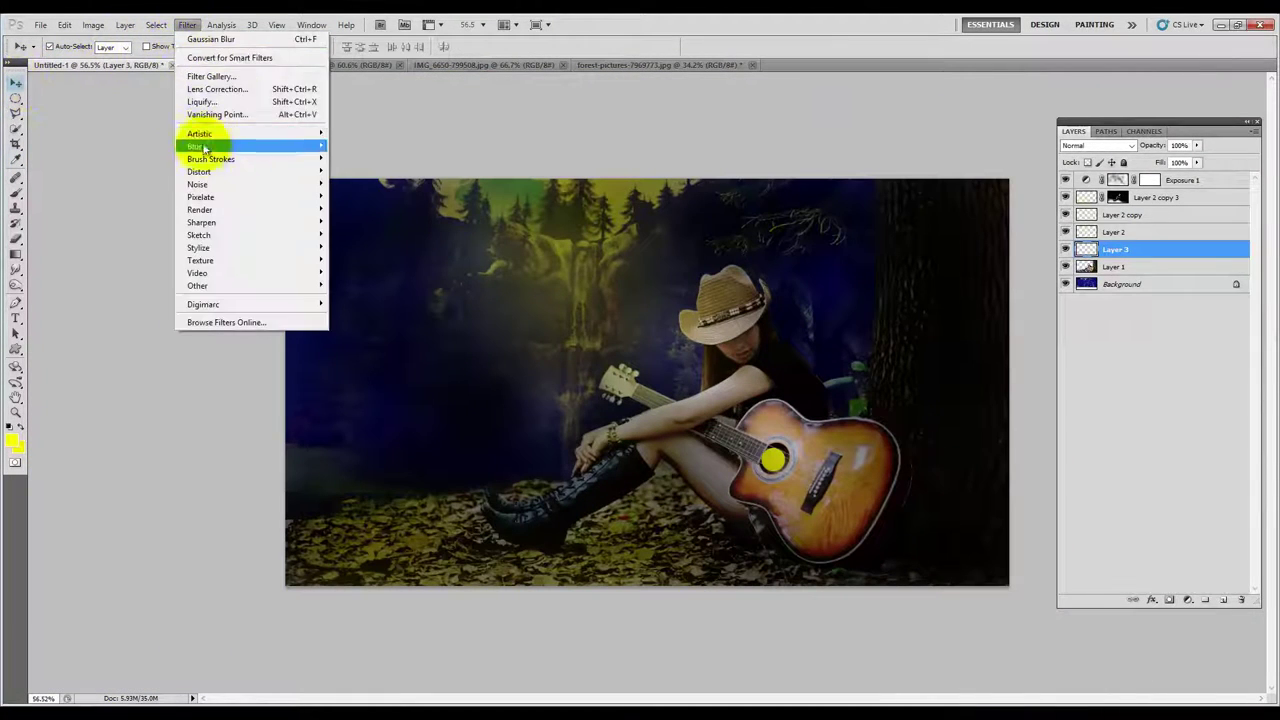
{"action": "left_click", "coordinate": [357, 188]}
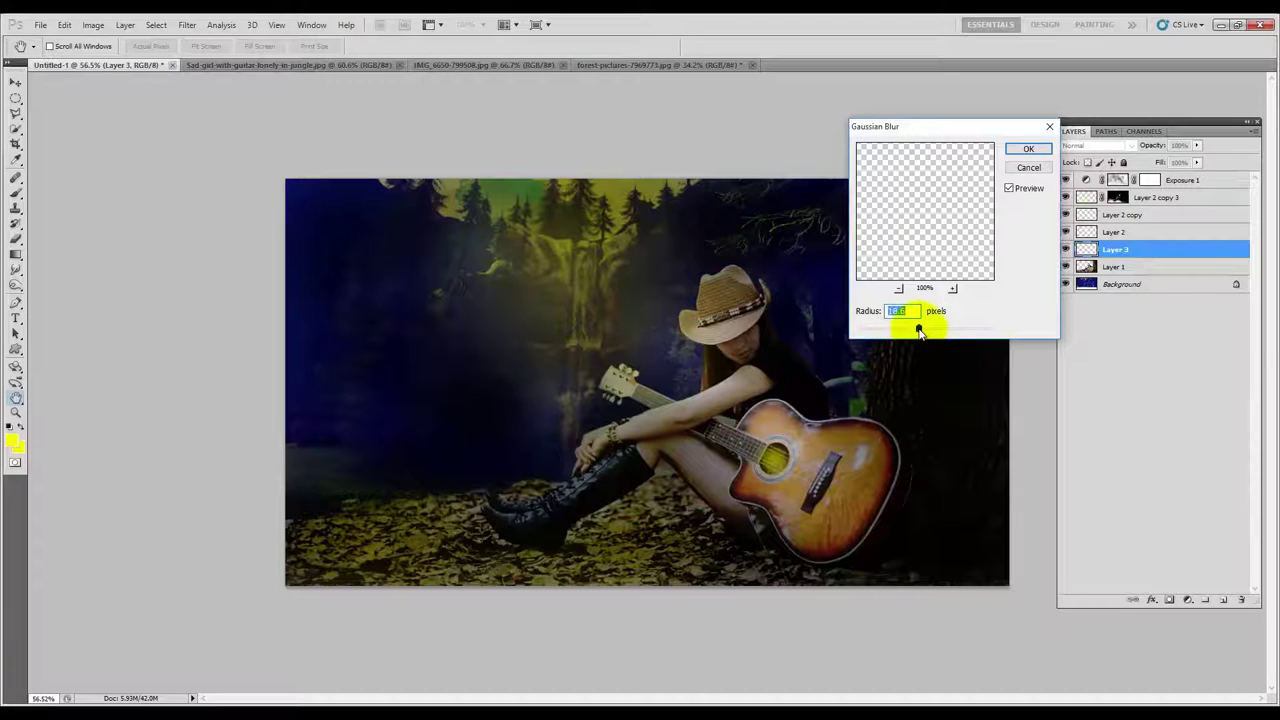
{"action": "left_click", "coordinate": [1028, 148]}
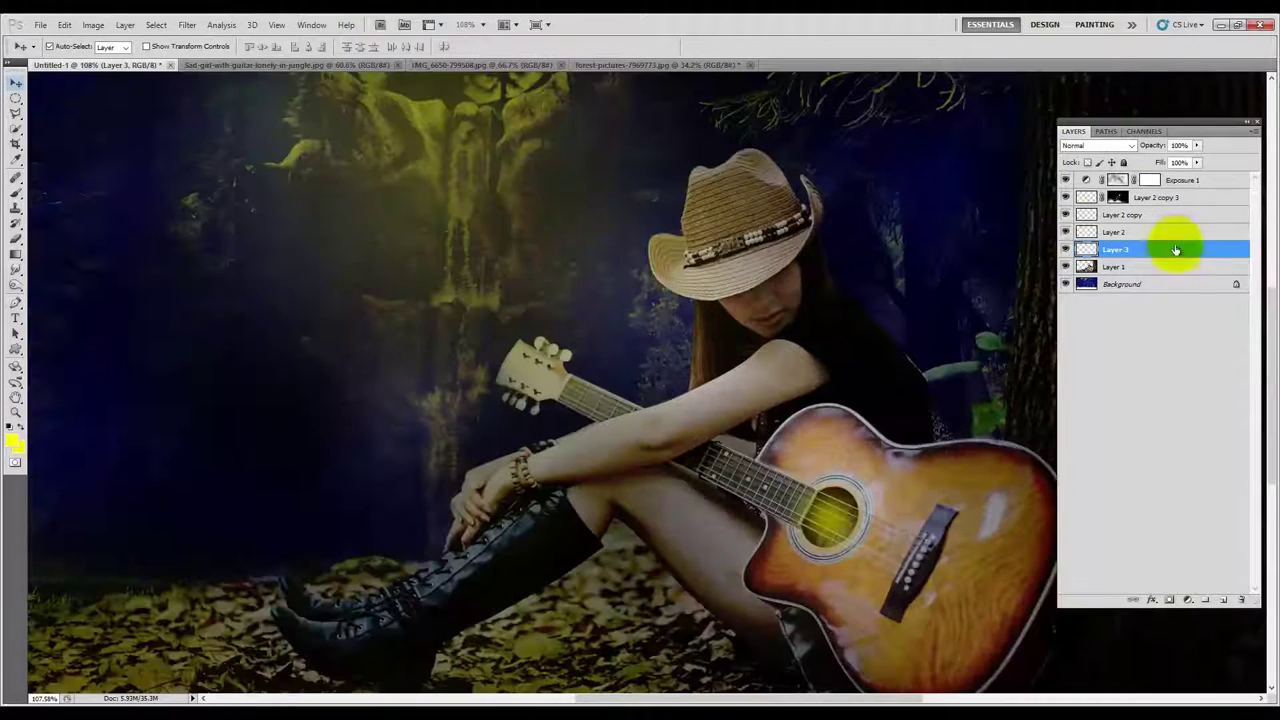
{"action": "key", "text": "ctrl+0"}
Give Layer 3 an enlarged bright yellow Outer Glow layer style.
{"action": "double_click", "coordinate": [1171, 249]}
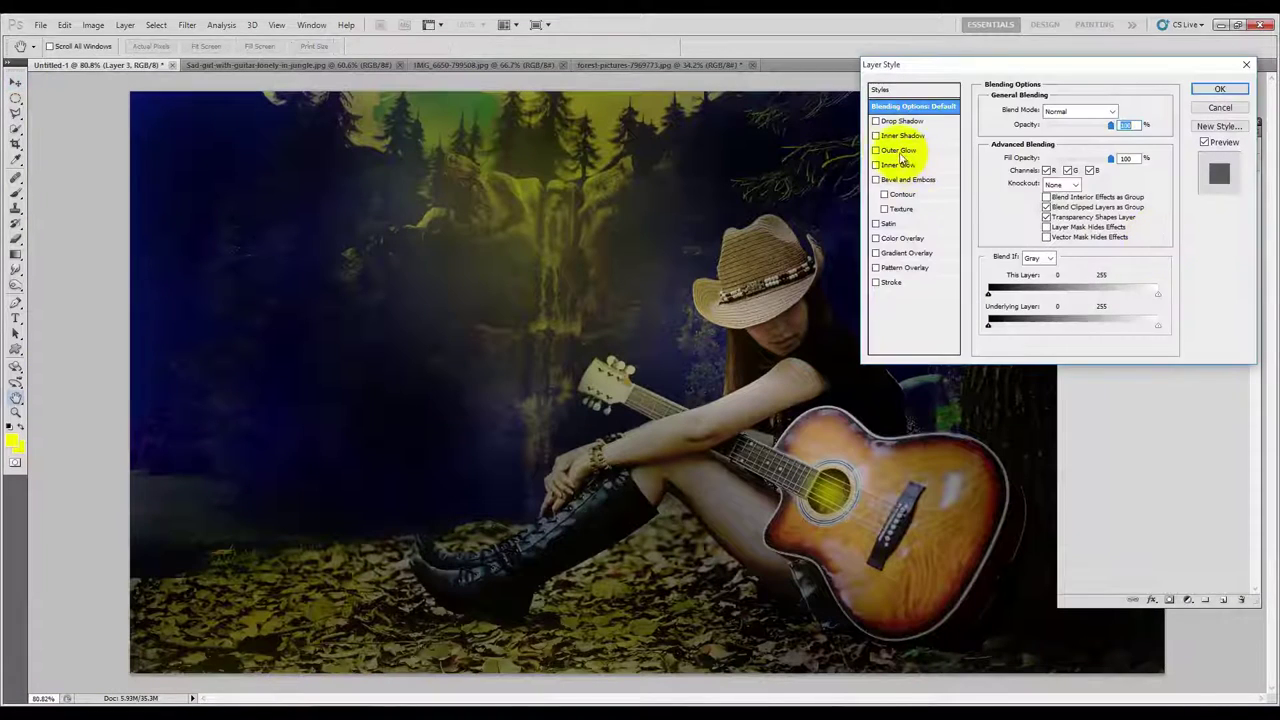
{"action": "left_click", "coordinate": [903, 150]}
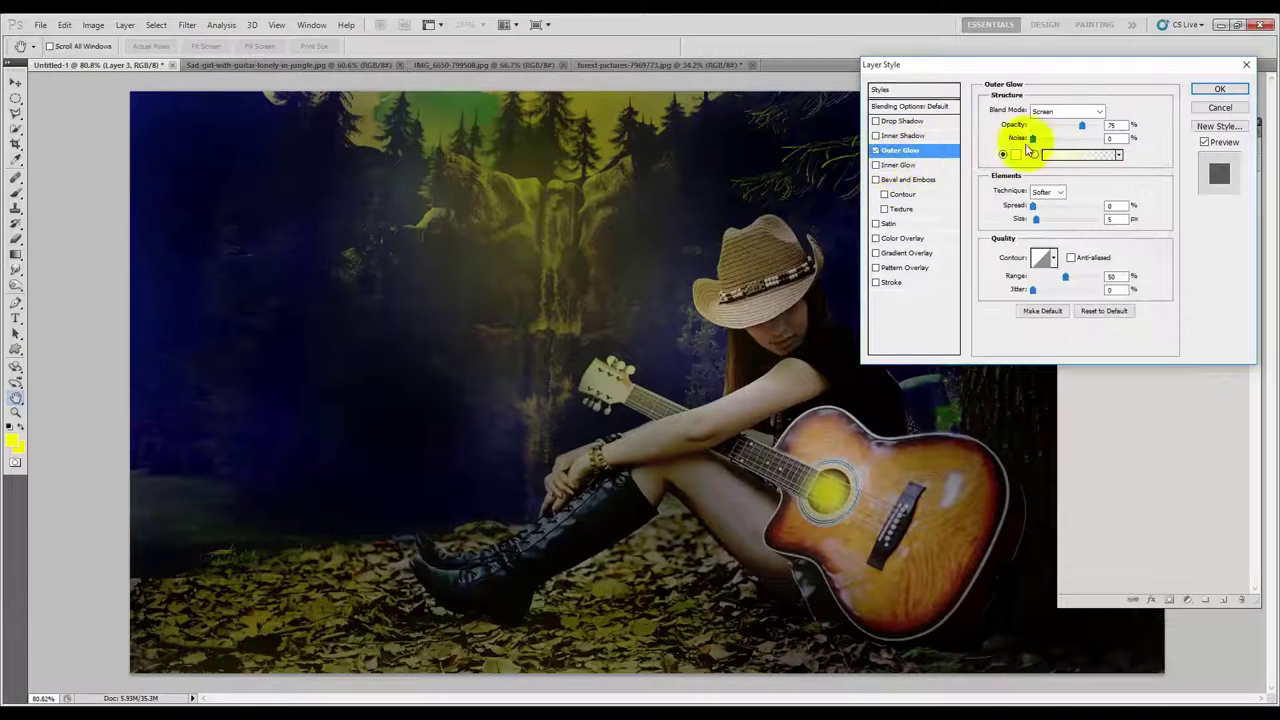
{"action": "left_click", "coordinate": [1015, 154]}
{"action": "left_click_drag", "start_coordinate": [814, 232], "coordinate": [946, 135]}
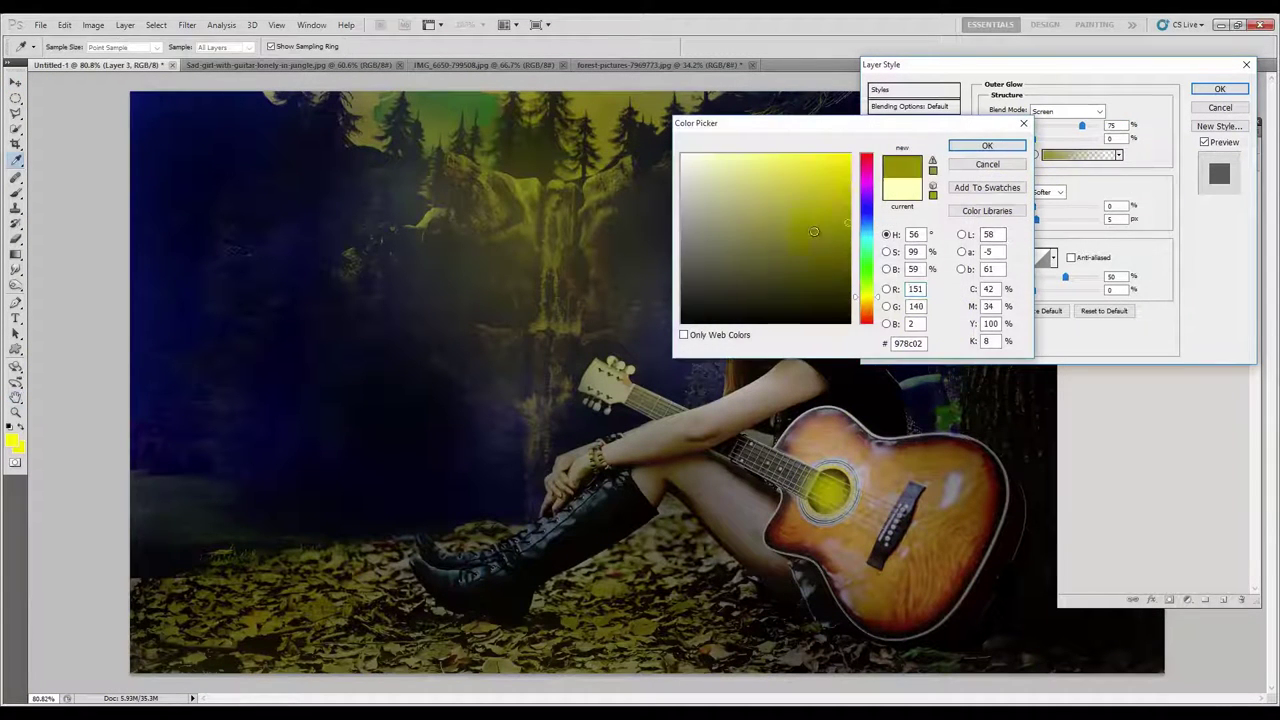
{"action": "left_click", "coordinate": [975, 146]}
{"action": "mouse_move", "coordinate": [1034, 219]}
{"action": "left_mouse_down"}
{"action": "mouse_move", "coordinate": [1098, 220]}
{"action": "mouse_move", "coordinate": [1049, 226]}
{"action": "left_mouse_up"}
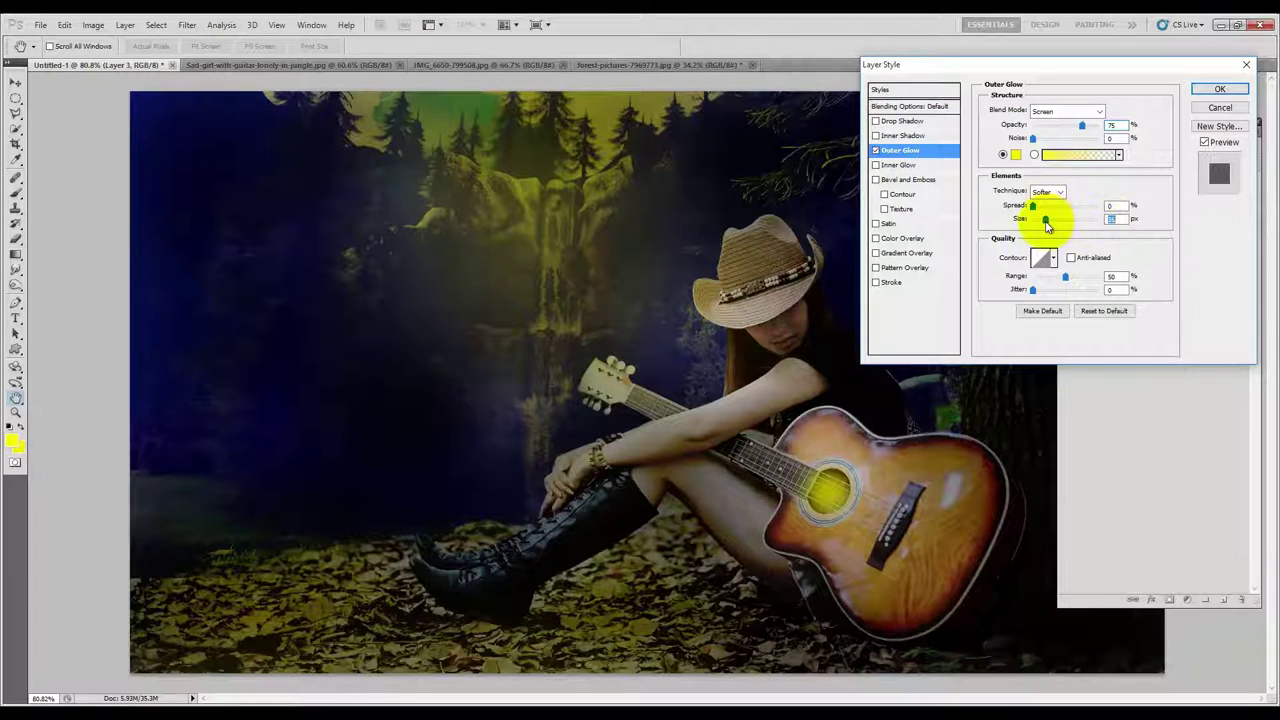
{"action": "left_click", "coordinate": [1220, 89]}
Free Transform the glowing dot to enlarge it over the sound hole.
{"action": "key", "text": "ctrl+minus"}
{"action": "key", "text": "ctrl+t"}
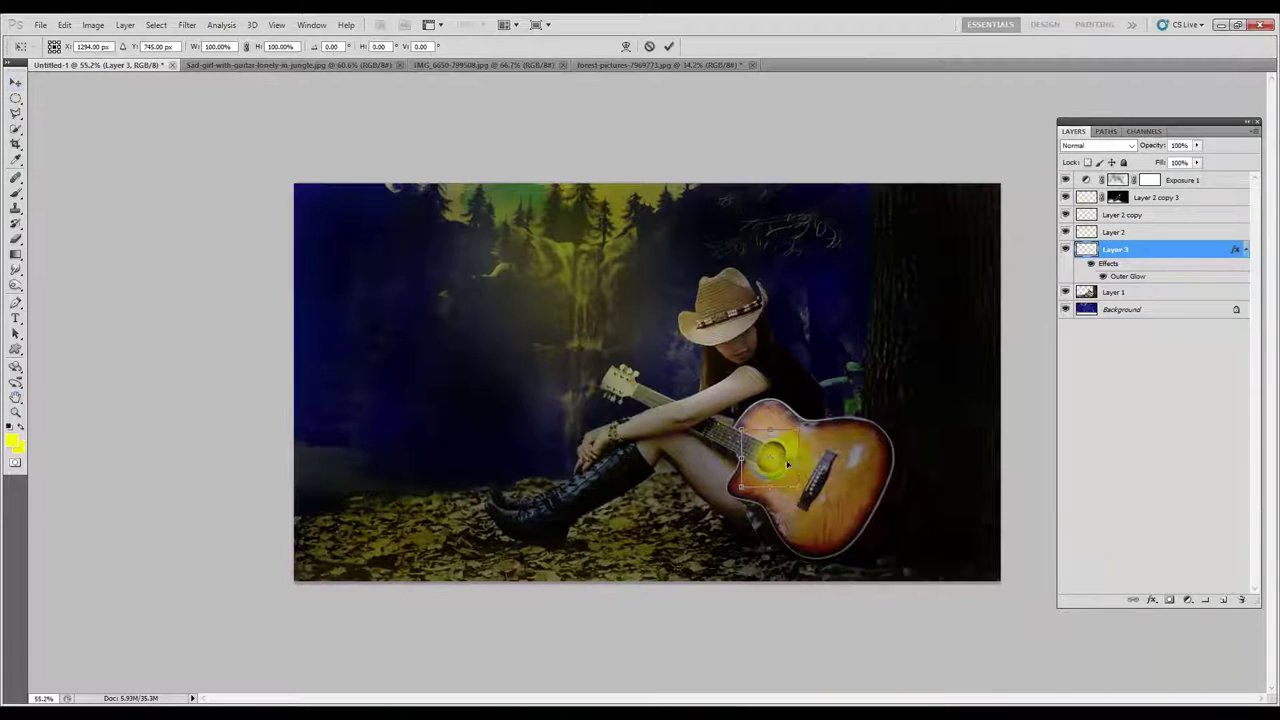
{"action": "mouse_move", "coordinate": [798, 486]}
{"action": "left_mouse_down"}
{"action": "mouse_move", "coordinate": [840, 520]}
{"action": "mouse_move", "coordinate": [818, 506]}
{"action": "left_mouse_up"}
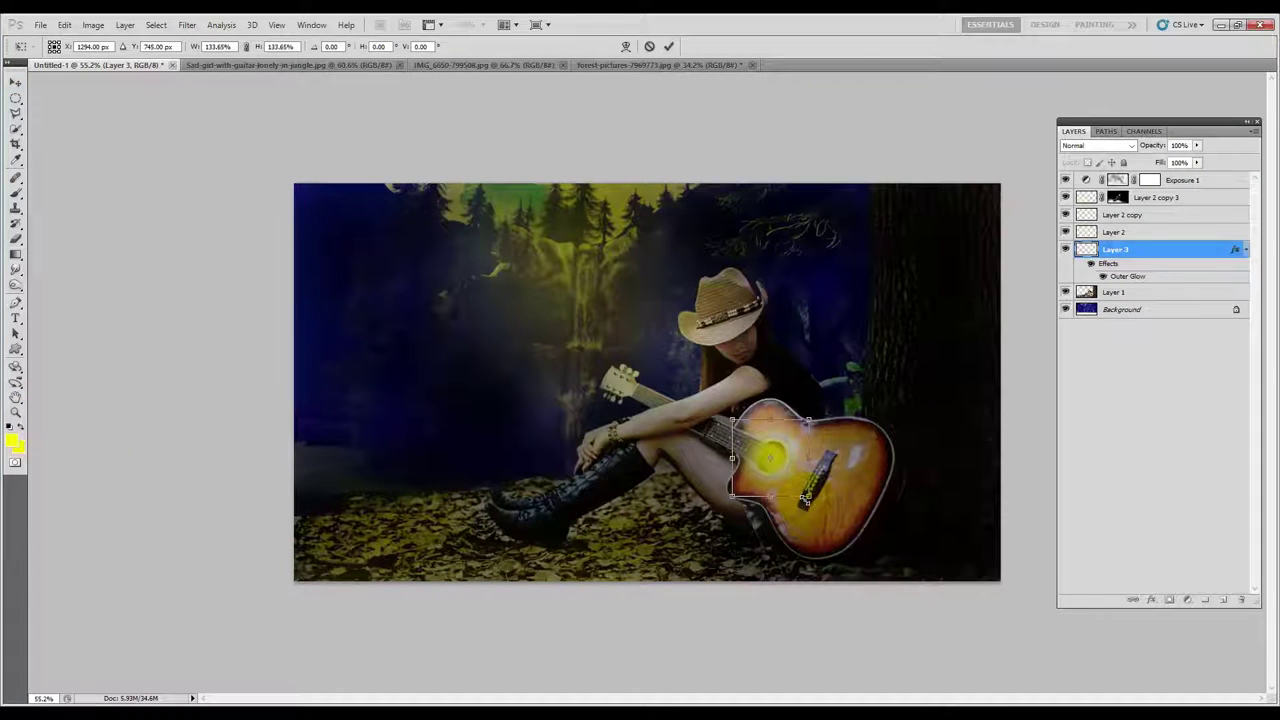
{"action": "key", "text": "Return"}
{"action": "left_click", "coordinate": [929, 65]}
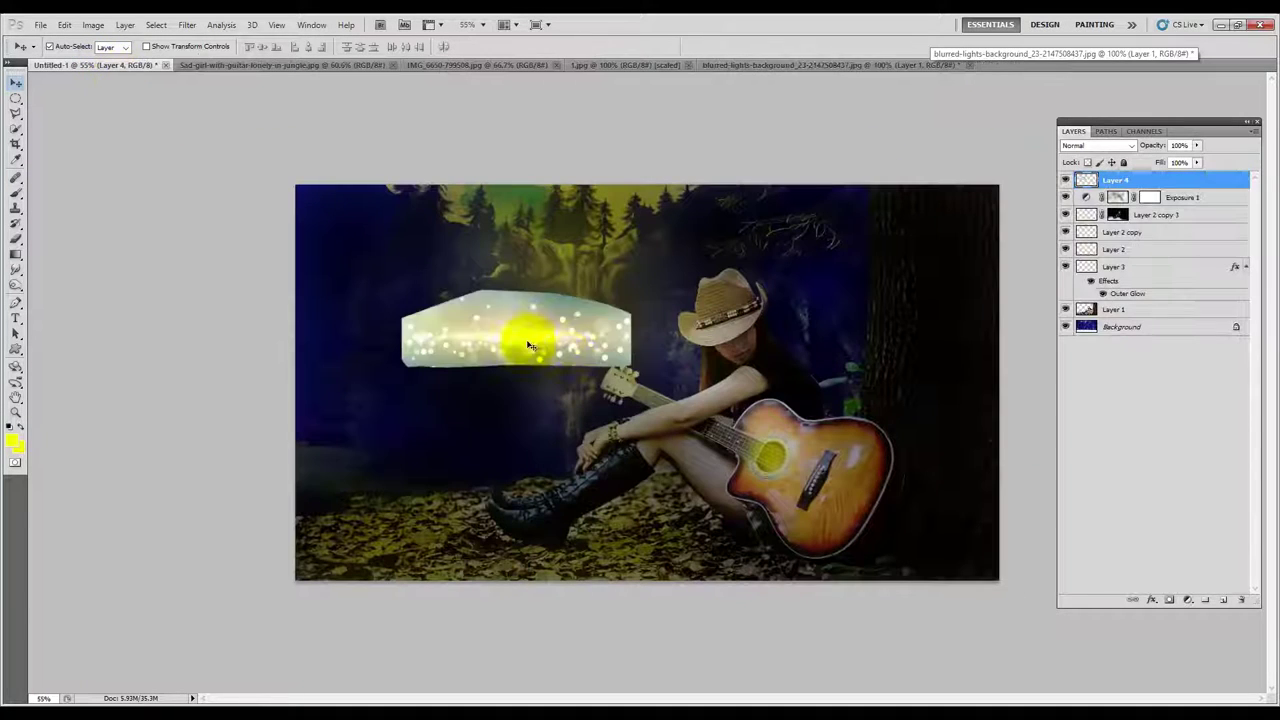
Copy the light strip in, rotate it, scale to 62% and lay it across the guitar.
{"action": "left_click_drag", "start_coordinate": [566, 351], "coordinate": [737, 455]}
{"action": "scroll", "coordinate": [716, 447], "scroll_direction": "up", "scroll_amount": 2}
{"action": "scroll", "coordinate": [756, 475], "scroll_direction": "down", "scroll_amount": 2}
{"action": "key", "text": "ctrl+t"}
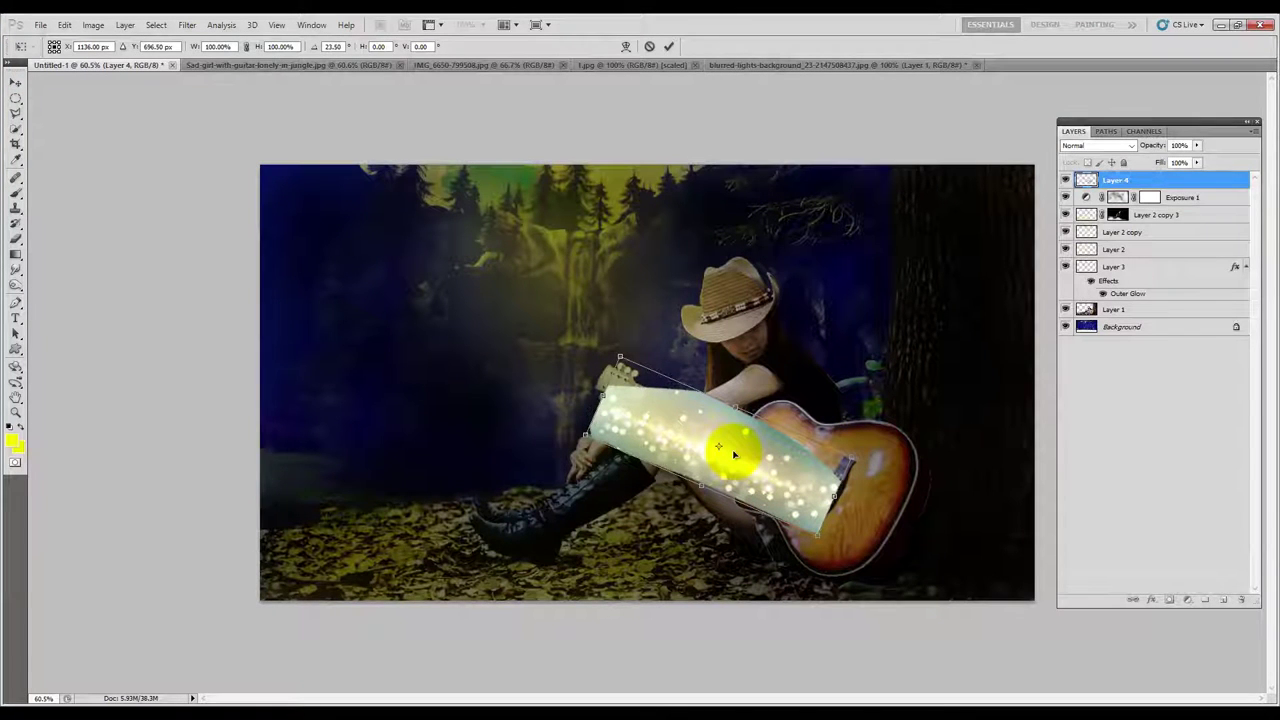
{"action": "scroll", "coordinate": [809, 460], "scroll_direction": "up", "scroll_amount": 3}
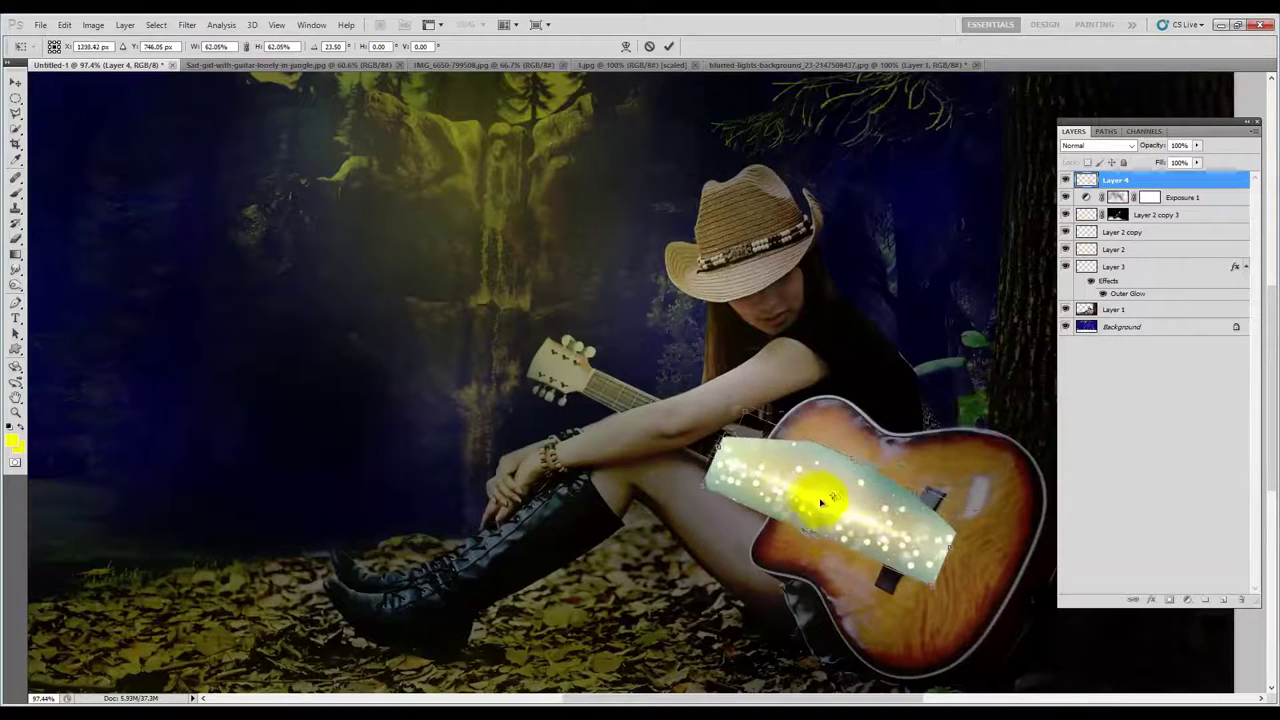
{"action": "left_click_drag", "start_coordinate": [833, 503], "coordinate": [815, 492]}
{"action": "key", "text": "Return"}
Set the light strip's blend mode to Pin Light after trying Hard Light.
{"action": "left_click", "coordinate": [1095, 145]}
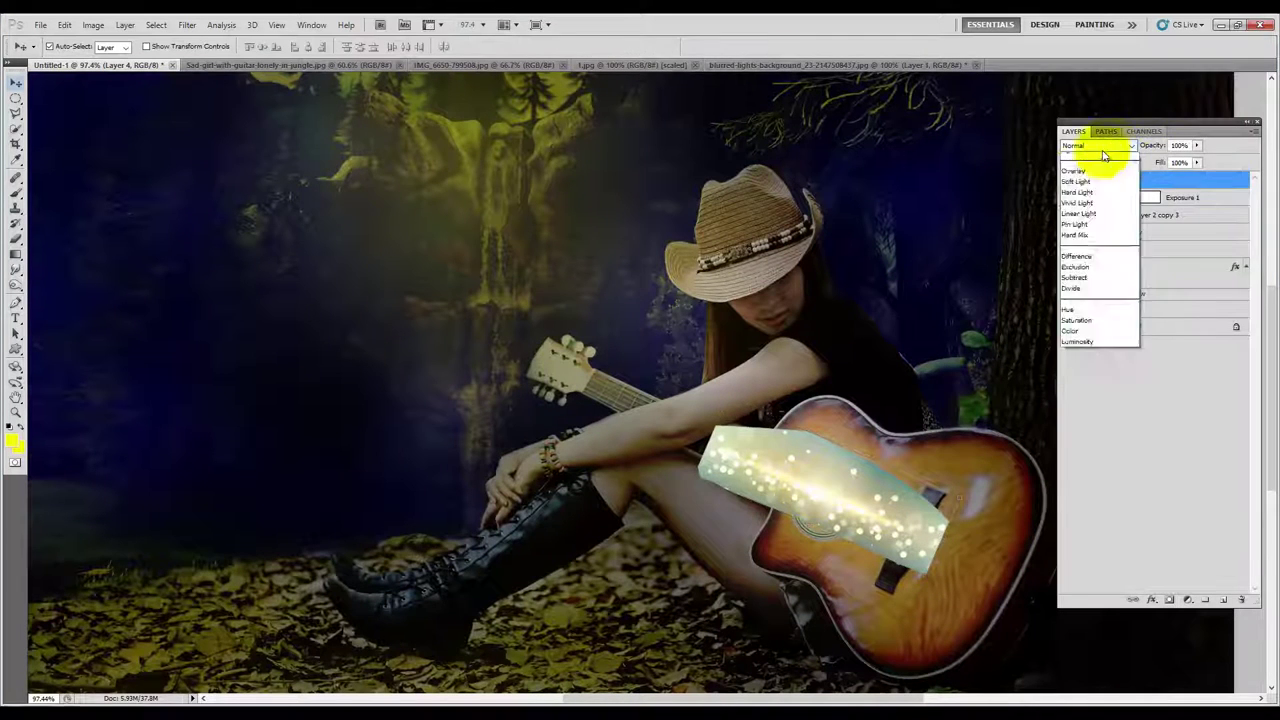
{"action": "left_click", "coordinate": [1095, 300]}
{"action": "key", "text": "Down"}
{"action": "key", "text": "Down"}
{"action": "key", "text": "Down"}
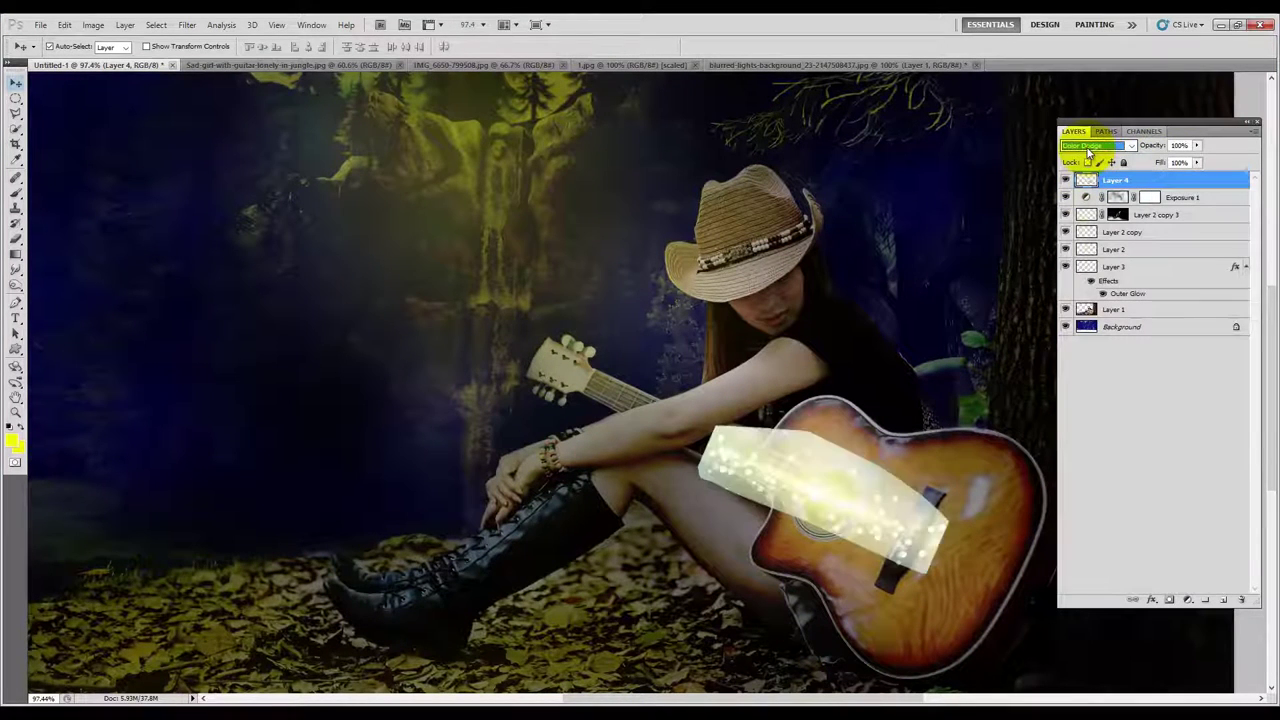
{"action": "key", "text": "Down"}
{"action": "key", "text": "Down"}
{"action": "key", "text": "Down"}
{"action": "key", "text": "Down"}
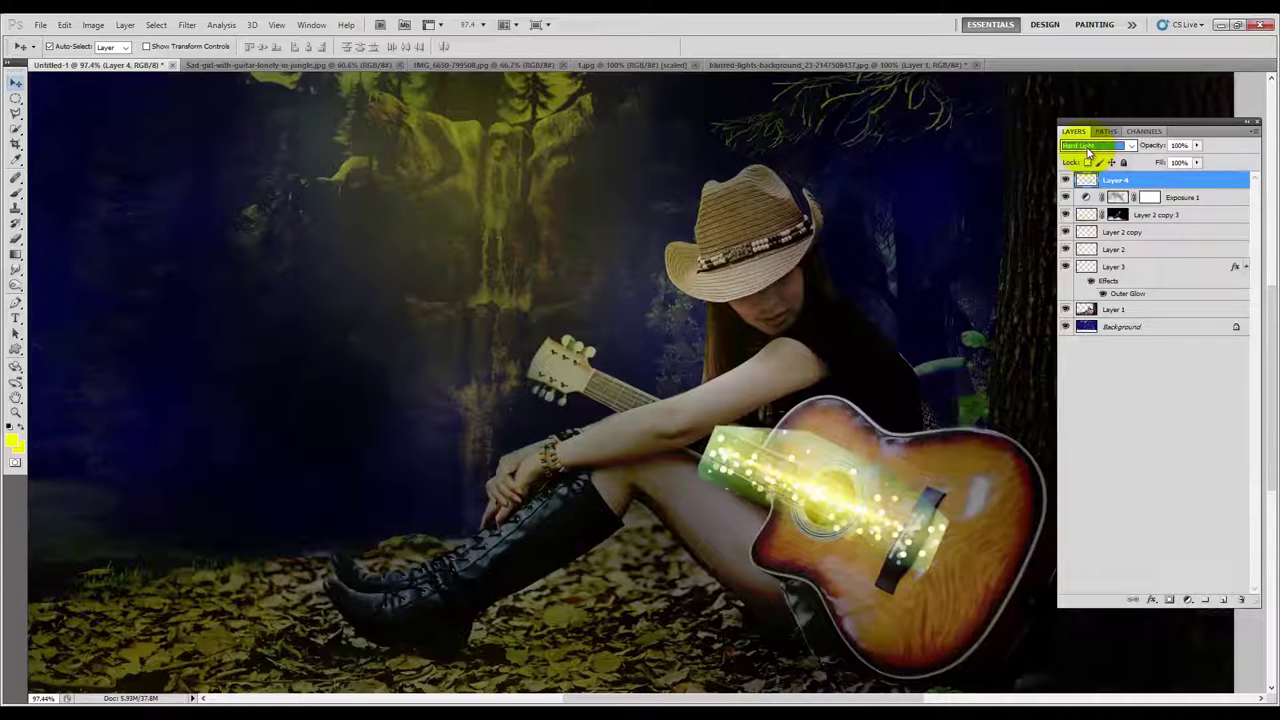
{"action": "key", "text": "Down"}
{"action": "key", "text": "Down"}
{"action": "key", "text": "Down"}
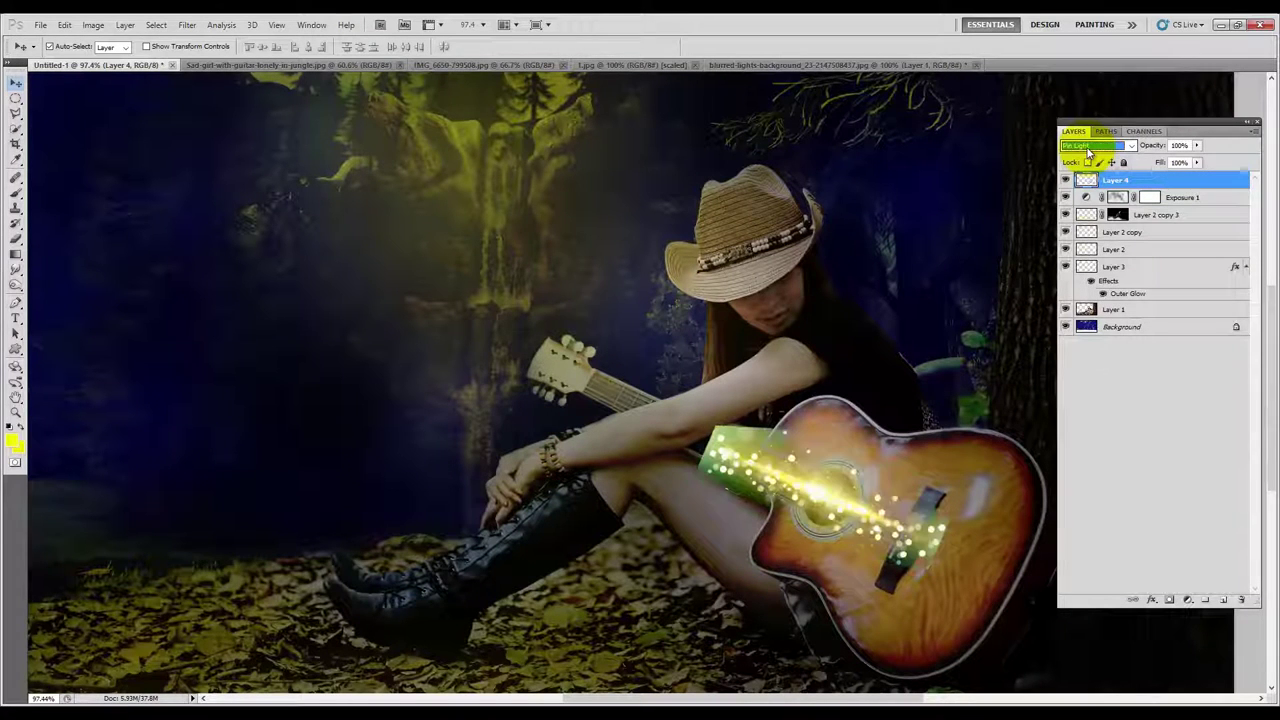
{"action": "key", "text": "Up"}
Centre the guitar, pick the Eraser, and toggle Layer 4 to compare the streak.
{"action": "left_click", "coordinate": [620, 221]}
{"action": "scroll", "coordinate": [620, 221], "scroll_direction": "down", "scroll_amount": 3}
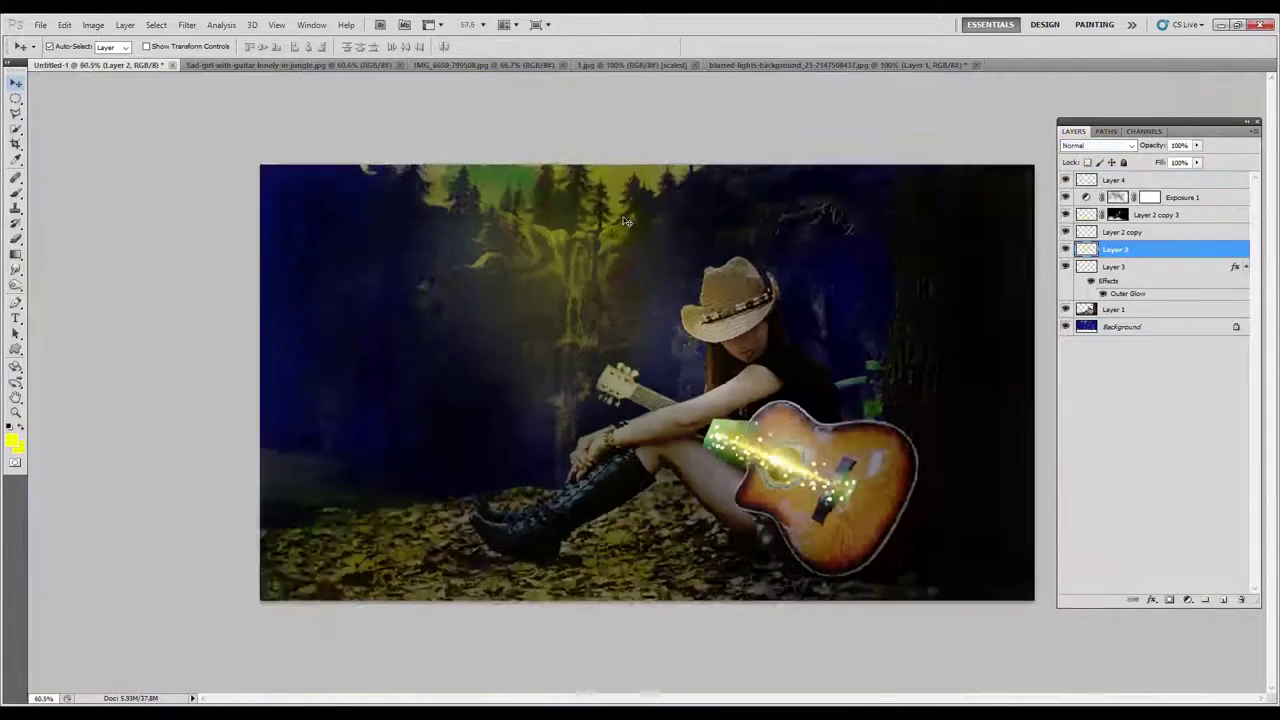
{"action": "scroll", "coordinate": [856, 505], "scroll_direction": "up", "scroll_amount": 5}
{"action": "left_click_drag", "start_coordinate": [856, 505], "coordinate": [524, 425]}
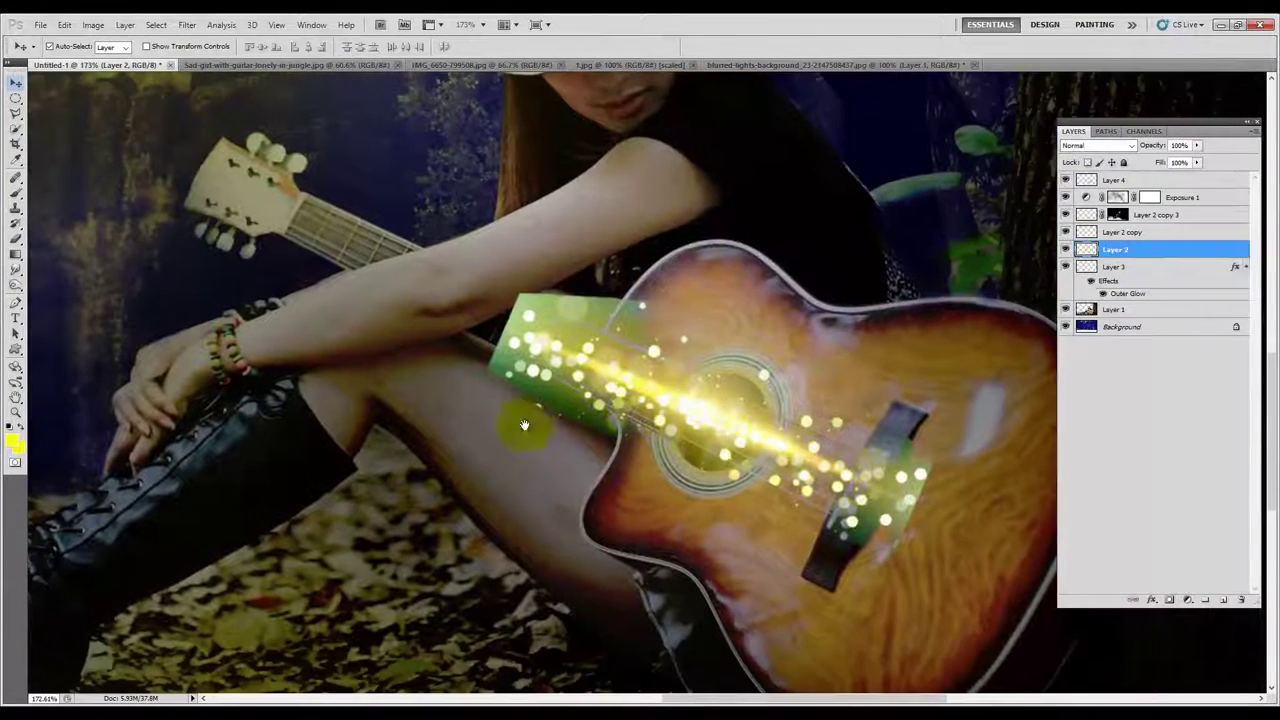
{"action": "left_click", "coordinate": [12, 240]}
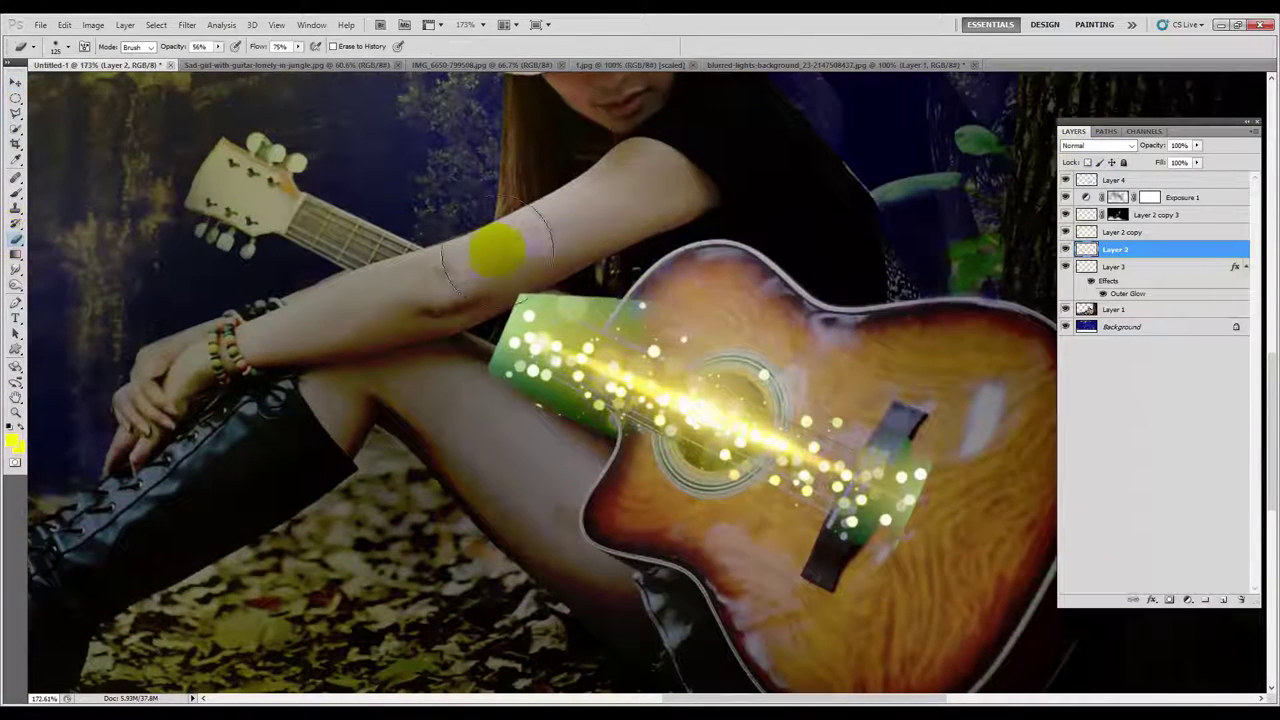
{"action": "left_click", "coordinate": [1112, 180]}
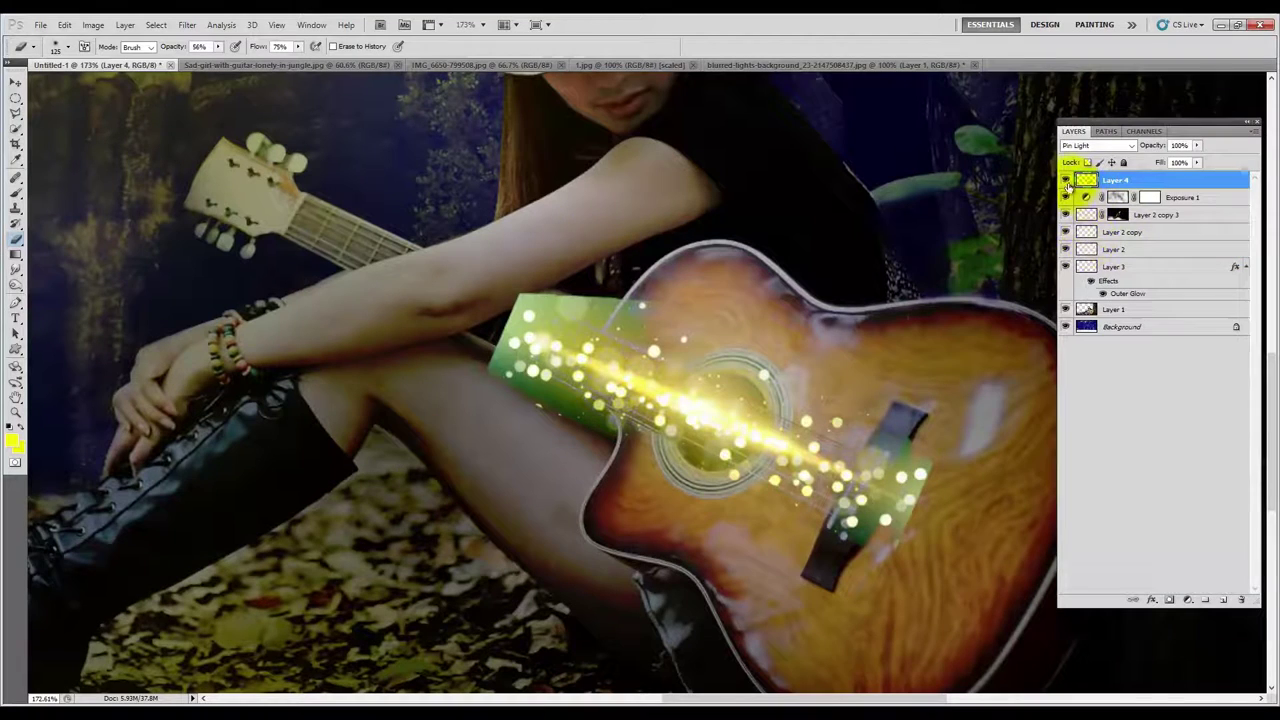
{"action": "left_click", "coordinate": [1065, 180]}
{"action": "left_click", "coordinate": [1065, 180]}
Erase Layer 4's green glow over the band, forearm, guitar neck and soundhole.
{"action": "left_click_drag", "start_coordinate": [500, 268], "coordinate": [553, 250]}
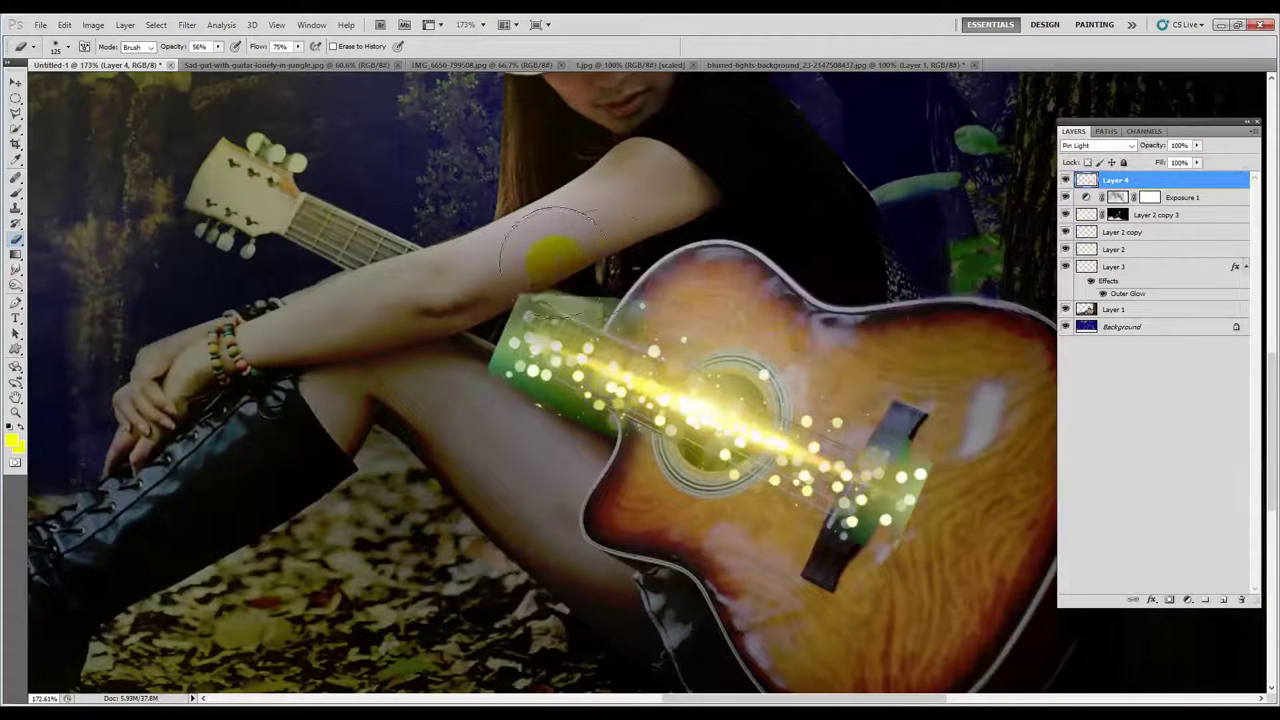
{"action": "left_click_drag", "start_coordinate": [667, 310], "coordinate": [520, 305]}
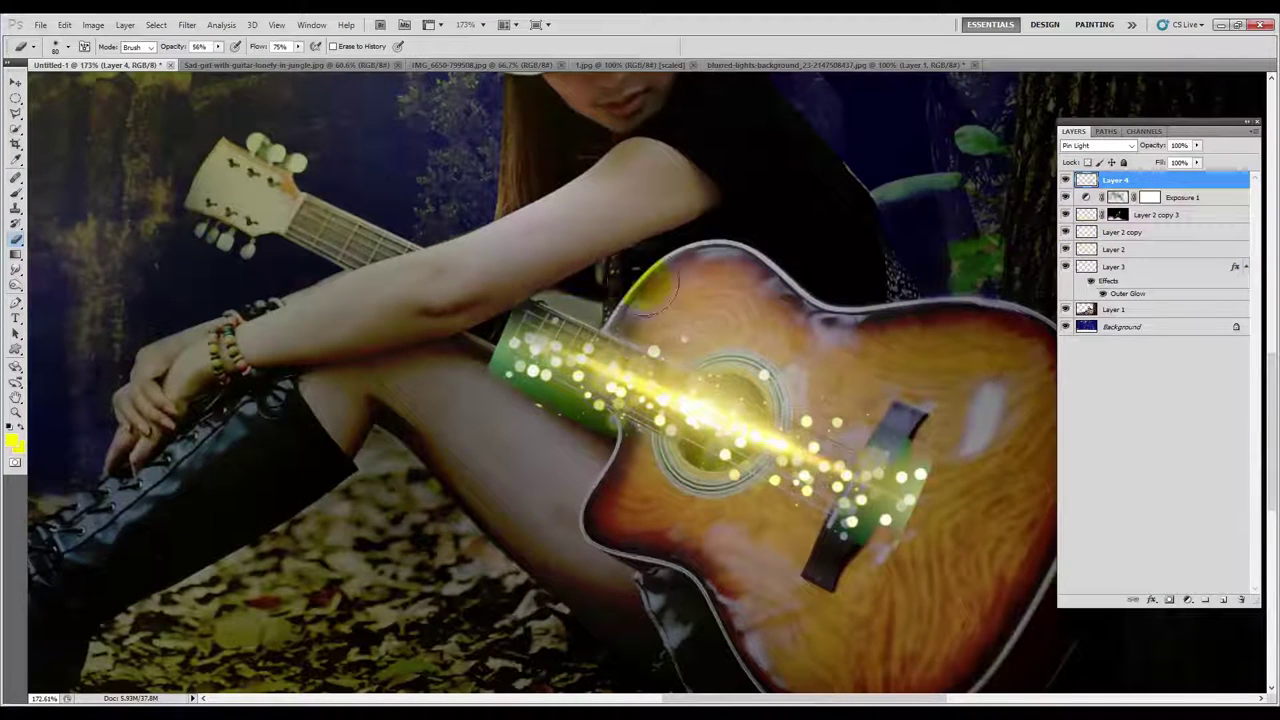
{"action": "mouse_move", "coordinate": [482, 396]}
{"action": "left_mouse_down"}
{"action": "mouse_move", "coordinate": [571, 400]}
{"action": "mouse_move", "coordinate": [486, 391]}
{"action": "mouse_move", "coordinate": [571, 443]}
{"action": "mouse_move", "coordinate": [473, 305]}
{"action": "left_mouse_up"}
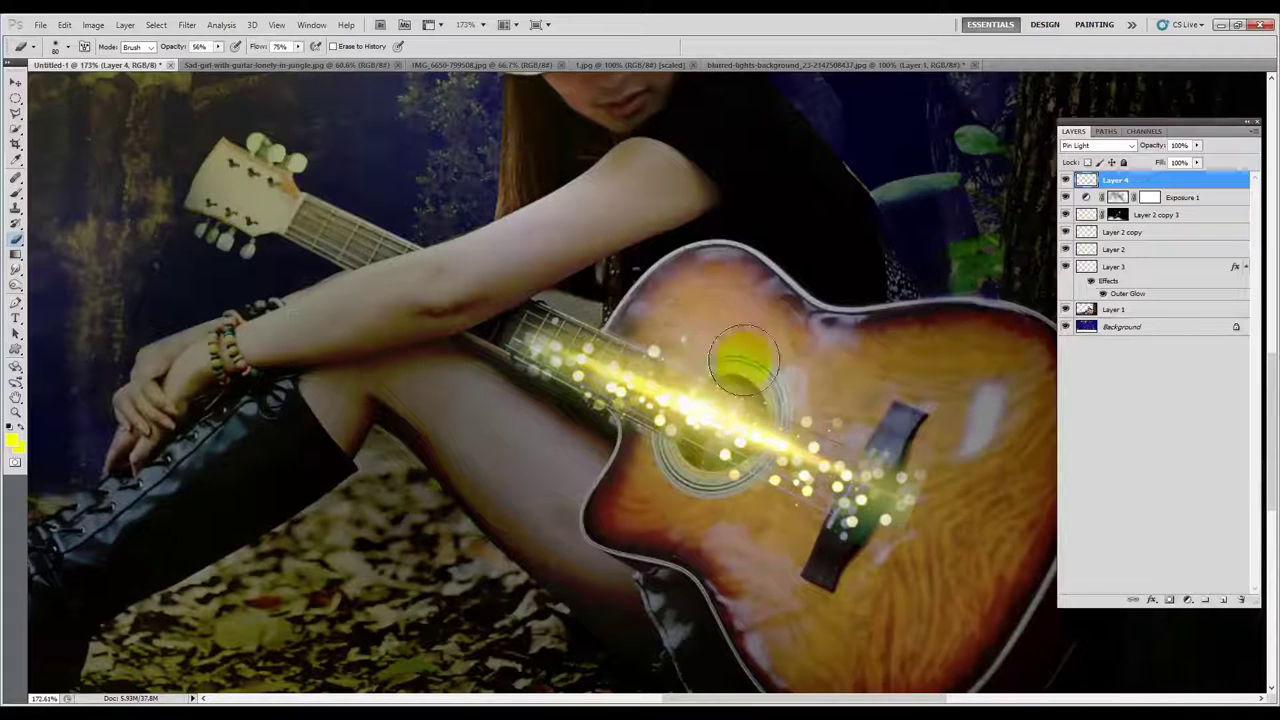
{"action": "key", "text": "ctrl+z"}
{"action": "left_click", "coordinate": [955, 470]}
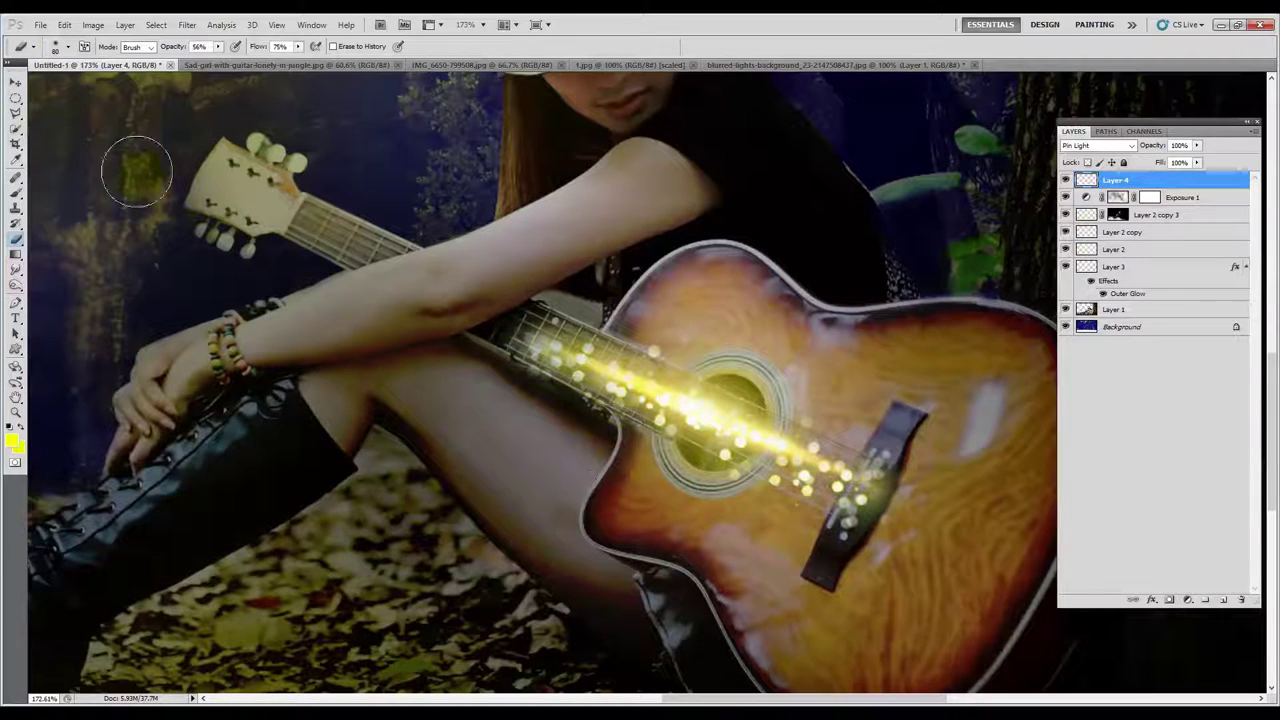
{"action": "left_click", "coordinate": [15, 84]}
Nudge Layer 4's streak up-left and rotate it about 2.7° along the guitar neck.
{"action": "key", "text": "ctrl+0"}
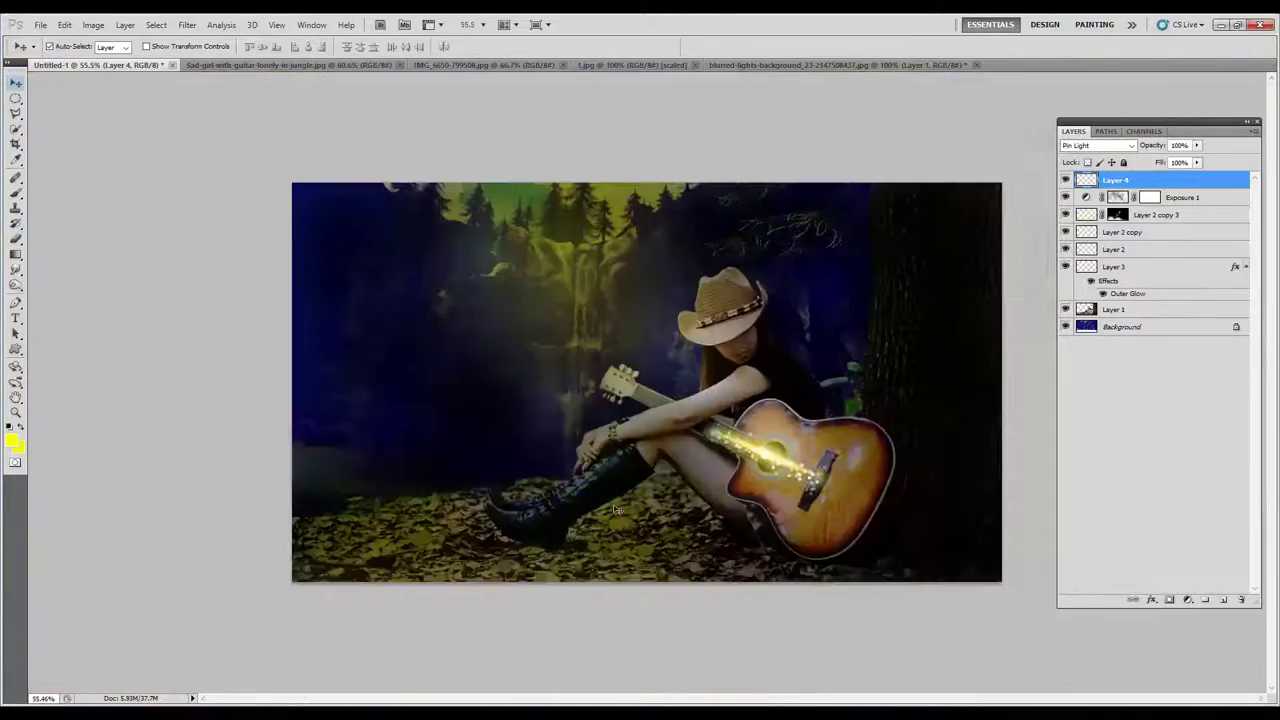
{"action": "scroll", "coordinate": [800, 500], "scroll_direction": "up", "scroll_amount": 3}
{"action": "scroll", "coordinate": [810, 503], "scroll_direction": "up", "scroll_amount": 2}
{"action": "left_click_drag", "start_coordinate": [789, 481], "coordinate": [777, 480]}
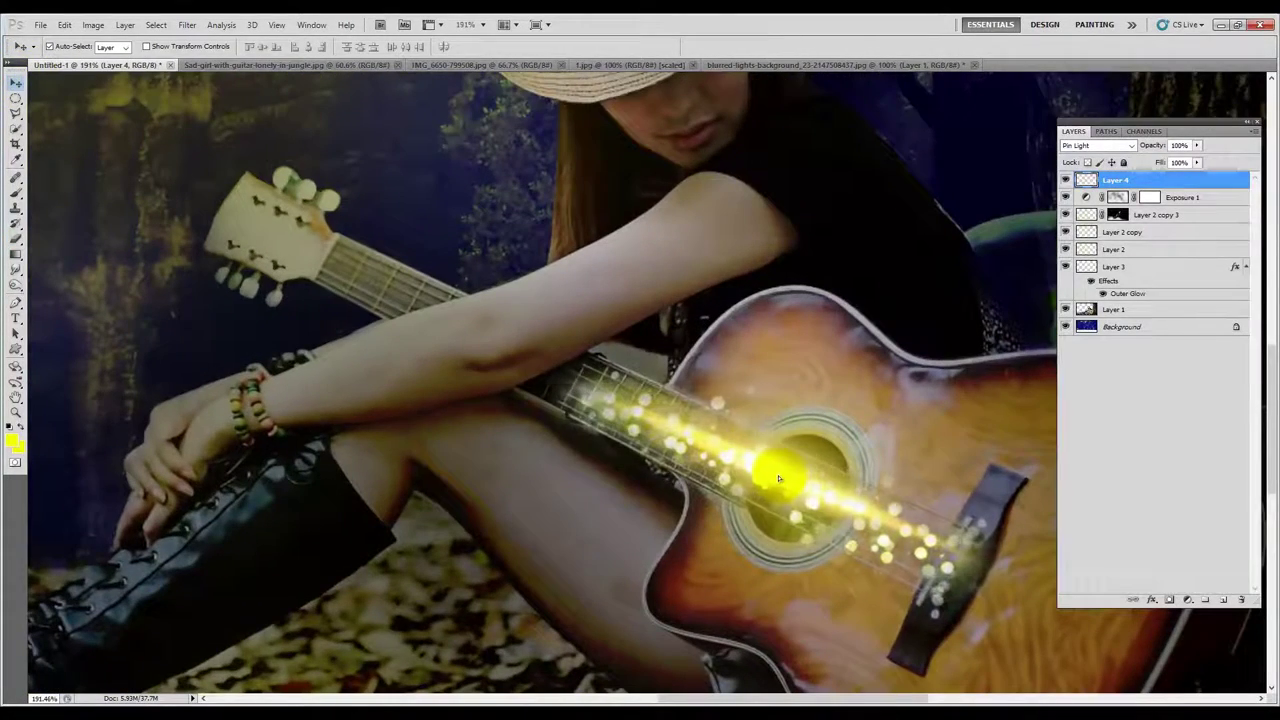
{"action": "key", "text": "ctrl+t"}
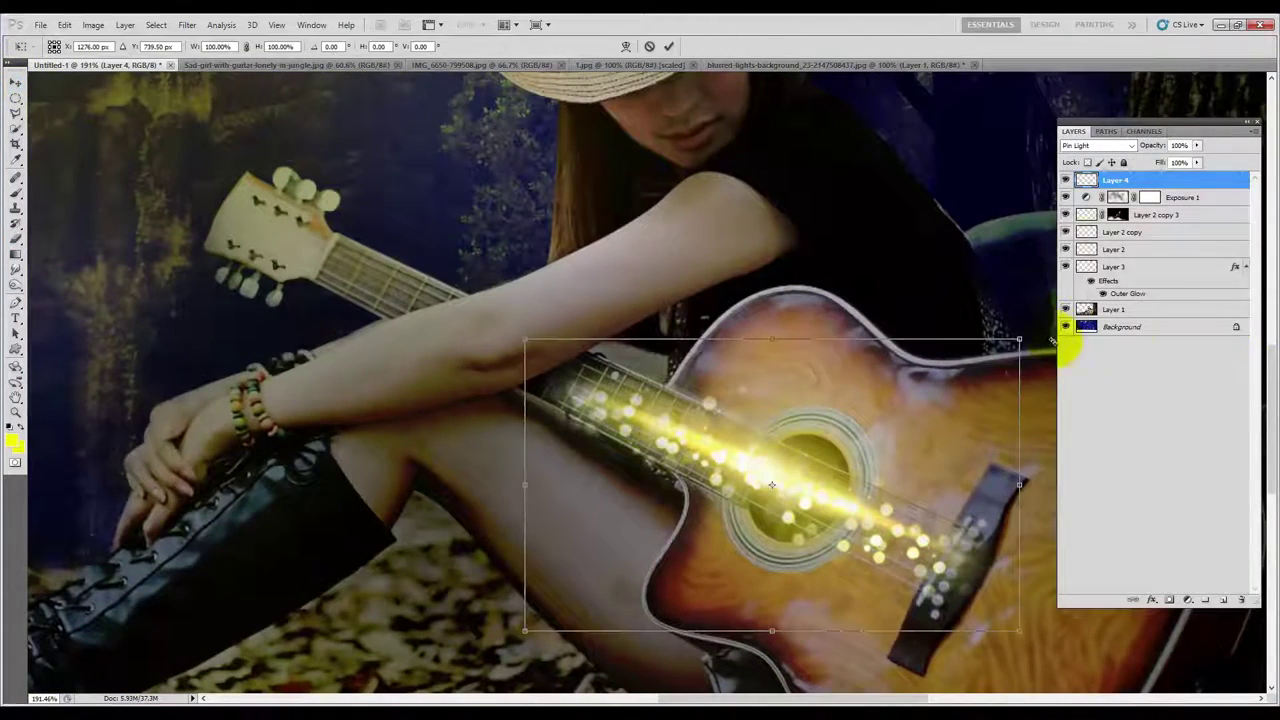
{"action": "left_click_drag", "start_coordinate": [1063, 334], "coordinate": [1052, 346]}
{"action": "key", "text": "Return"}
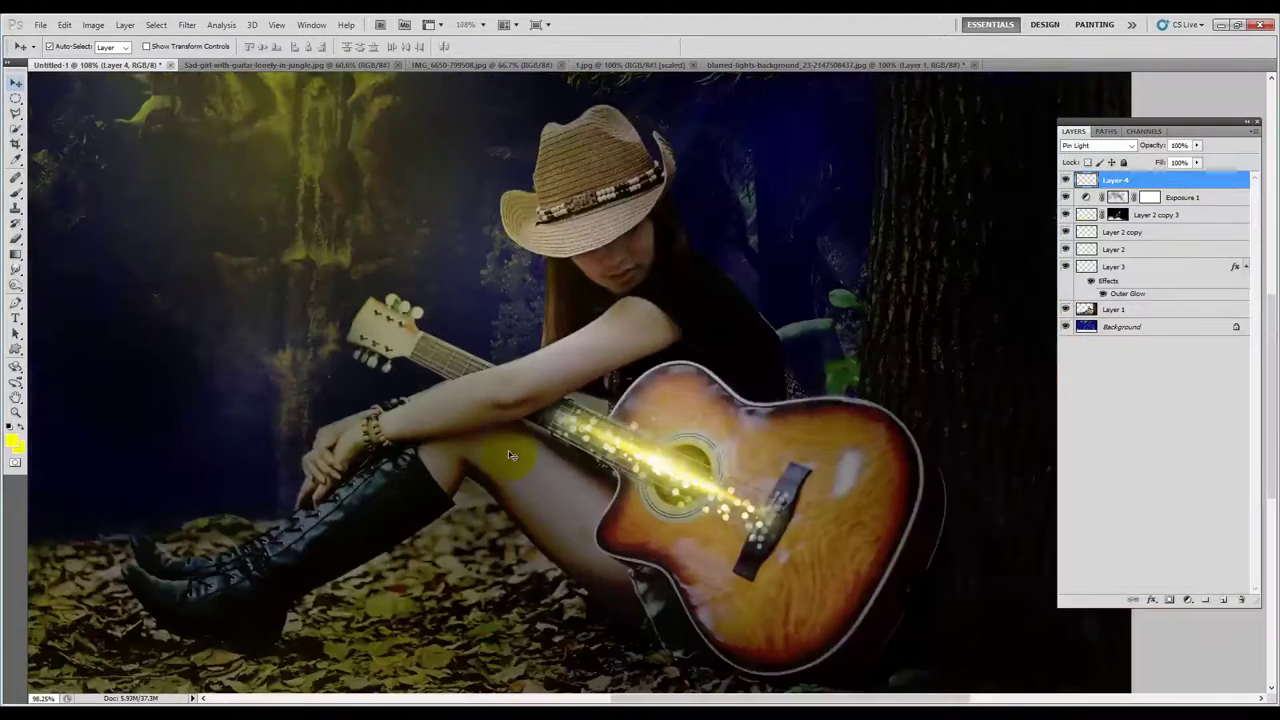
{"action": "scroll", "coordinate": [818, 511], "scroll_direction": "down", "scroll_amount": 5}
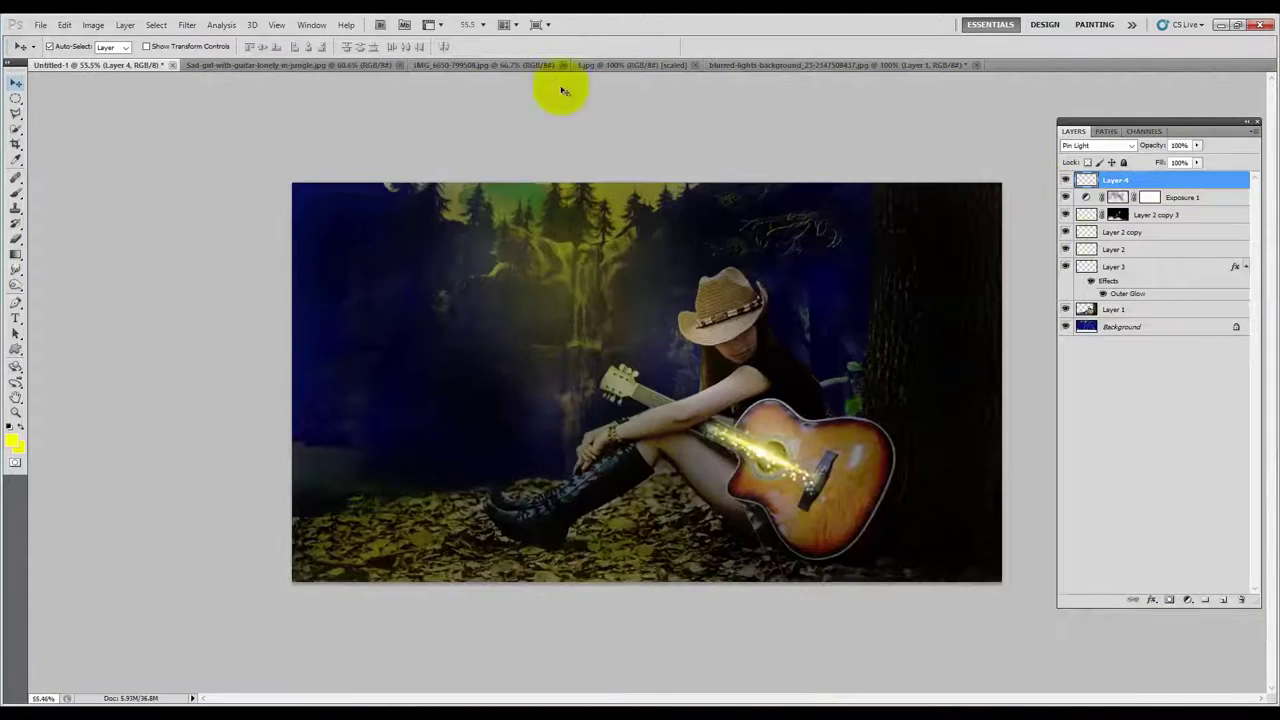
Drag 1.jpg into Untitled-1 as Layer 5, scaled up and rotated about 65° diagonally.
{"action": "left_click", "coordinate": [655, 66]}
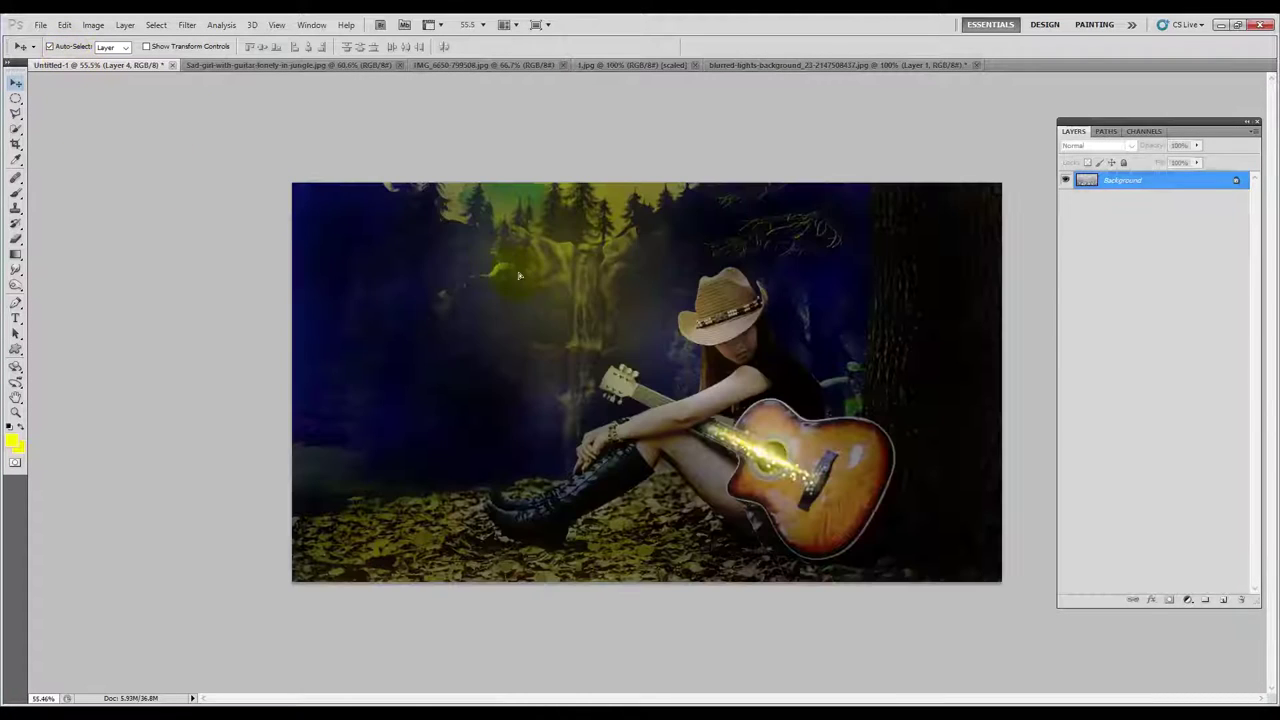
{"action": "left_click_drag", "start_coordinate": [72, 67], "coordinate": [666, 381]}
{"action": "key", "text": "ctrl+t"}
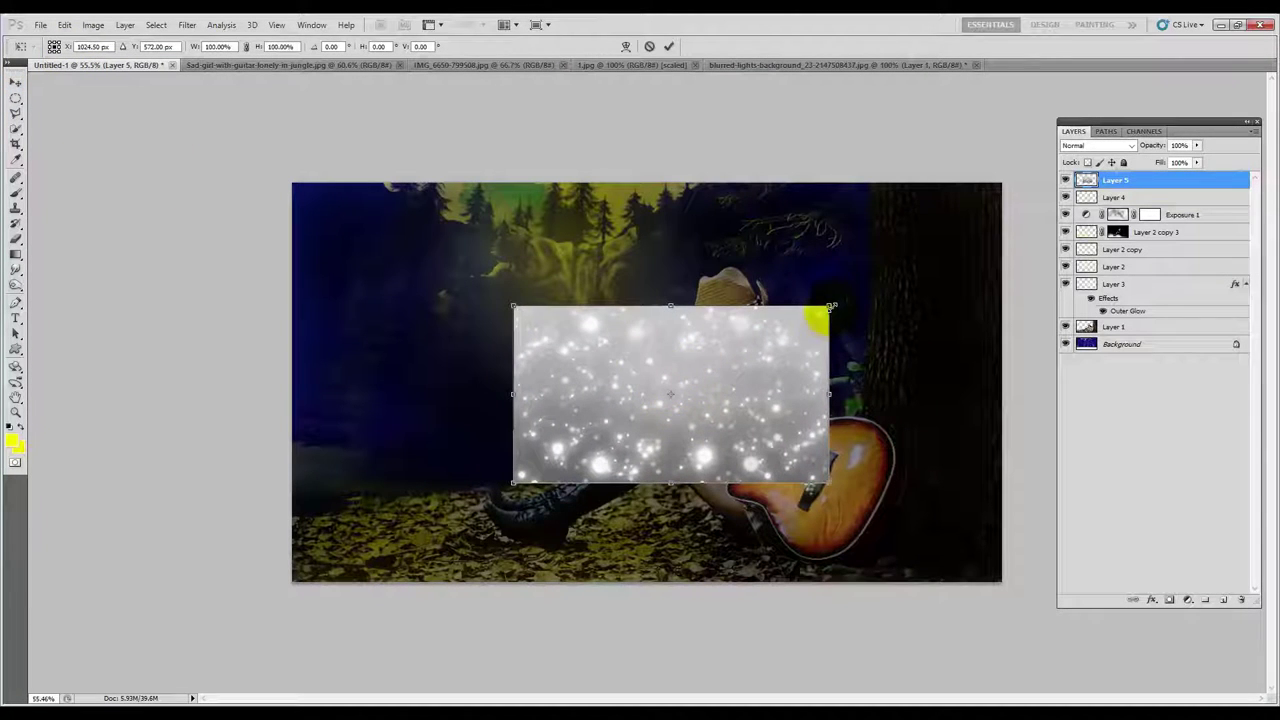
{"action": "mouse_move", "coordinate": [826, 310]}
{"action": "left_mouse_down"}
{"action": "mouse_move", "coordinate": [870, 288]}
{"action": "mouse_move", "coordinate": [808, 516]}
{"action": "mouse_move", "coordinate": [945, 588]}
{"action": "mouse_move", "coordinate": [903, 563]}
{"action": "left_mouse_up"}
{"action": "left_click_drag", "start_coordinate": [760, 486], "coordinate": [751, 437]}
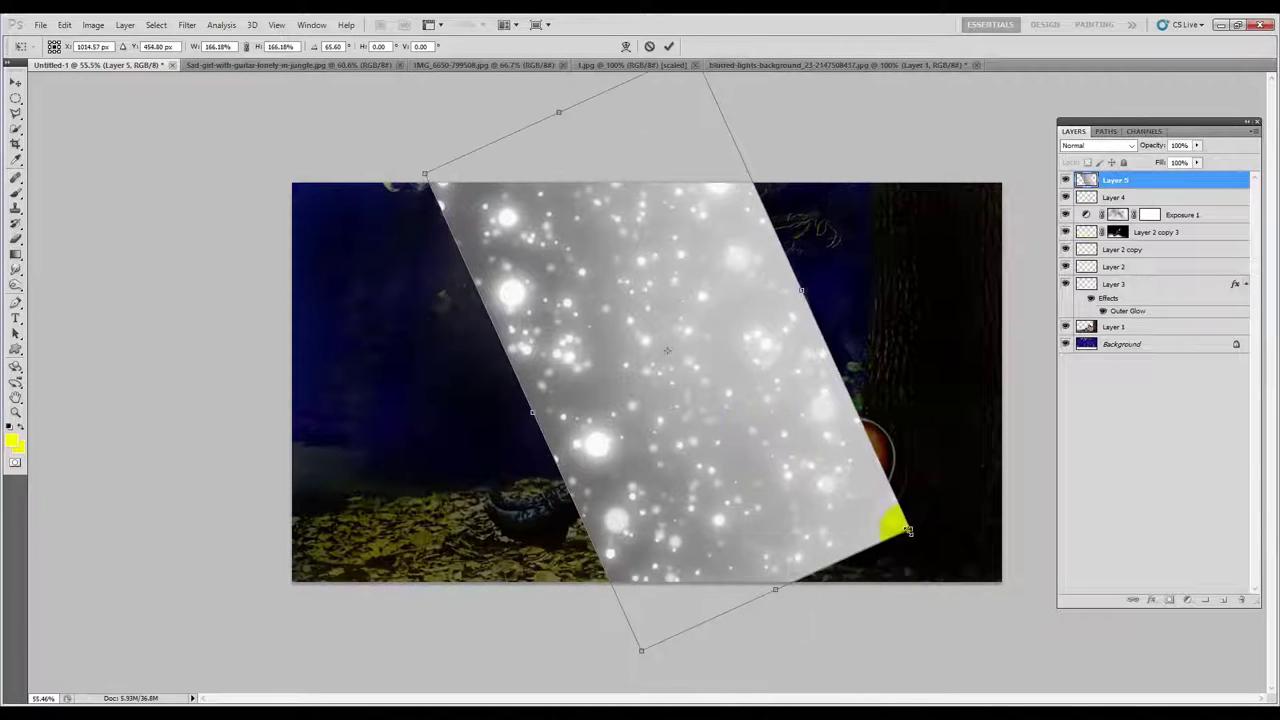
{"action": "left_click_drag", "start_coordinate": [908, 530], "coordinate": [928, 542]}
{"action": "key", "text": "Return"}
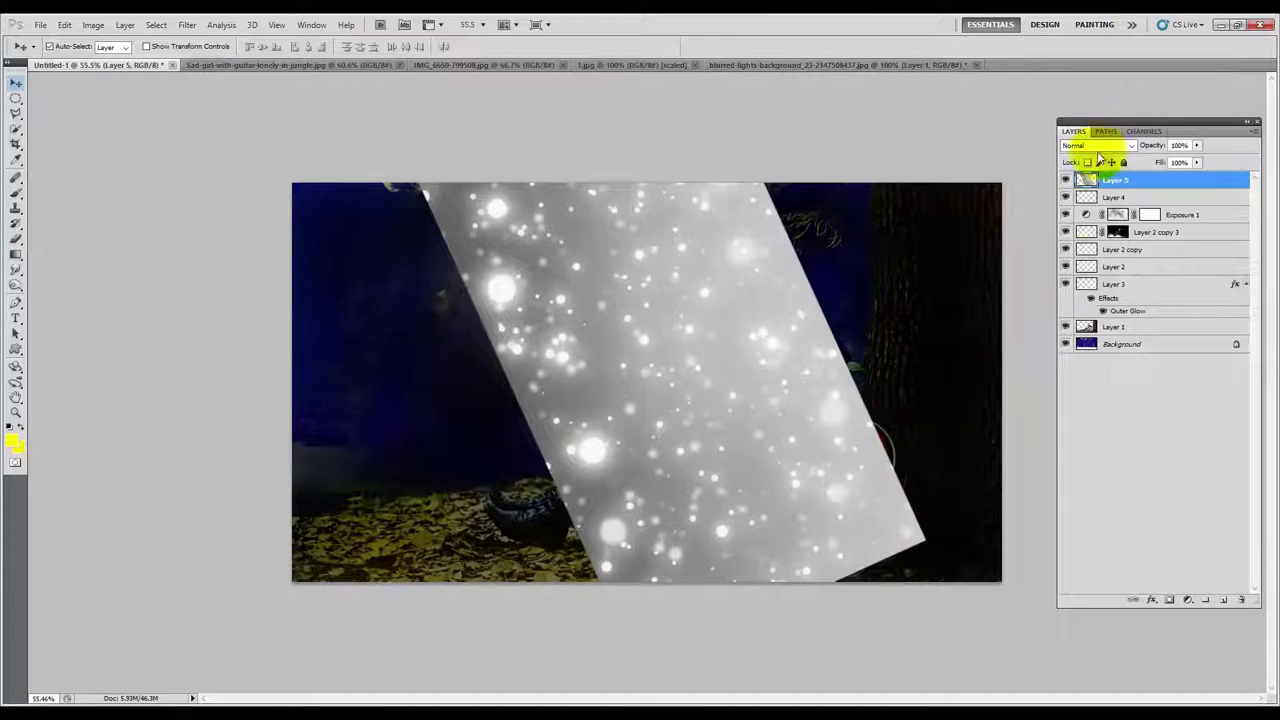
Set Layer 5's blend mode to Vivid Light and its opacity to 92%.
{"action": "left_click", "coordinate": [1078, 145]}
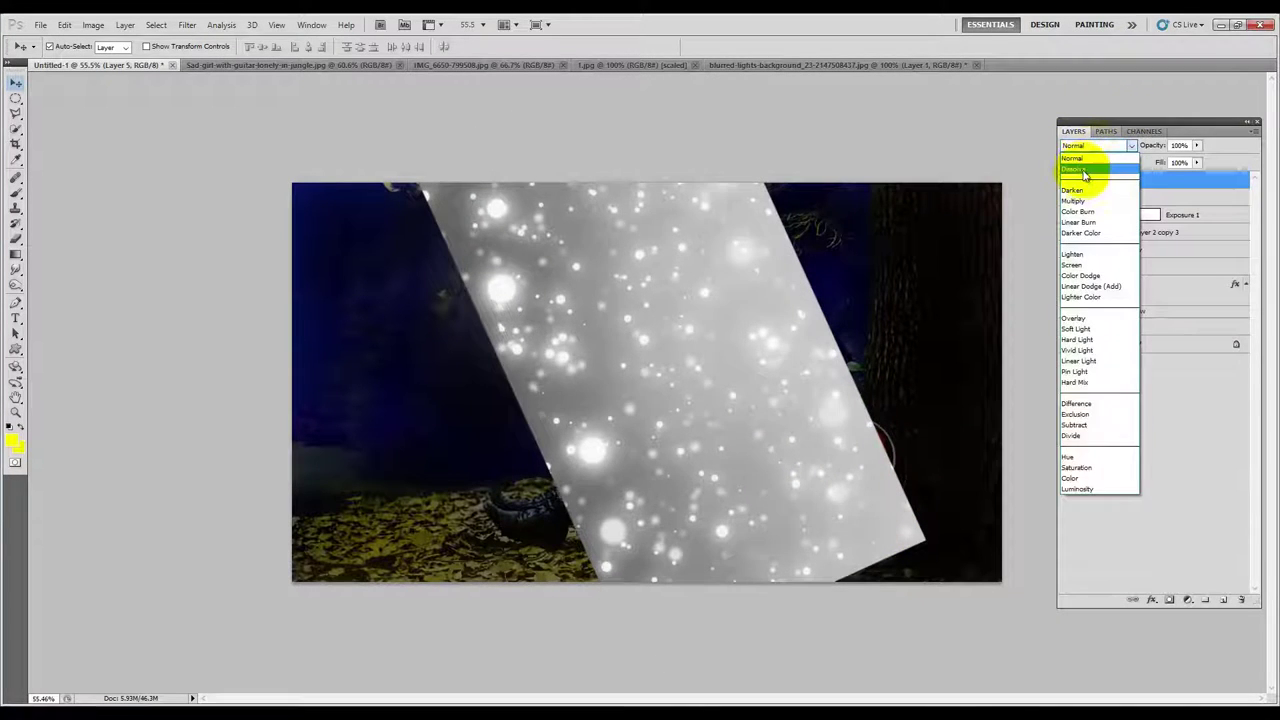
{"action": "left_click", "coordinate": [1083, 172]}
{"action": "scroll", "coordinate": [1103, 150], "scroll_direction": "down", "scroll_amount": 10}
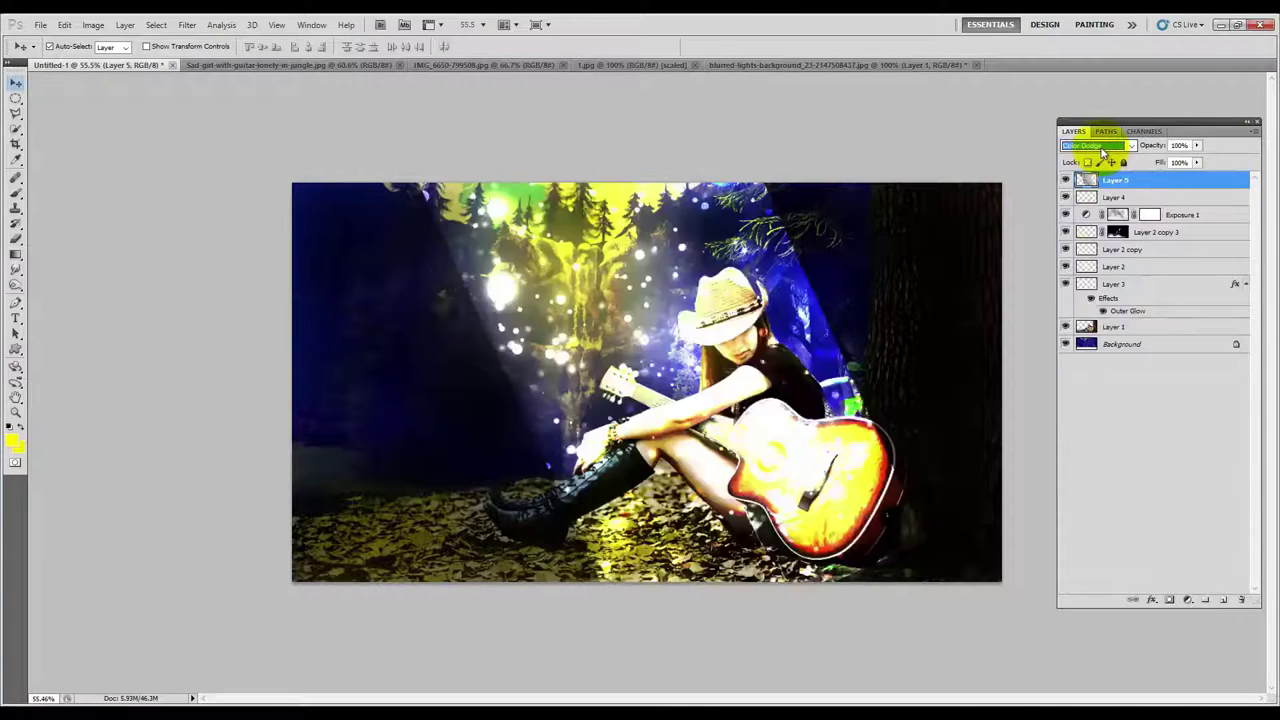
{"action": "scroll", "coordinate": [1103, 150], "scroll_direction": "down", "scroll_amount": 2}
{"action": "scroll", "coordinate": [1103, 150], "scroll_direction": "down", "scroll_amount": 1}
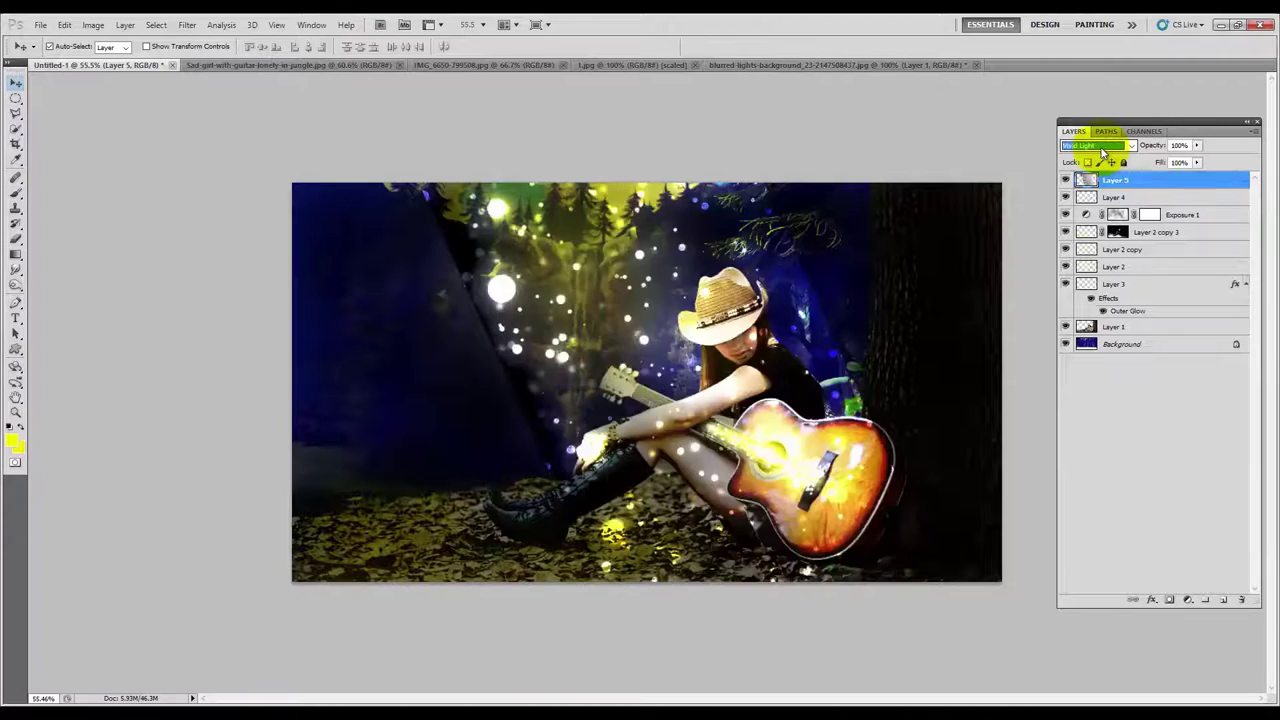
{"action": "scroll", "coordinate": [1103, 150], "scroll_direction": "down", "scroll_amount": 3}
{"action": "scroll", "coordinate": [1103, 150], "scroll_direction": "down", "scroll_amount": 3}
{"action": "scroll", "coordinate": [1103, 150], "scroll_direction": "up", "scroll_amount": 3}
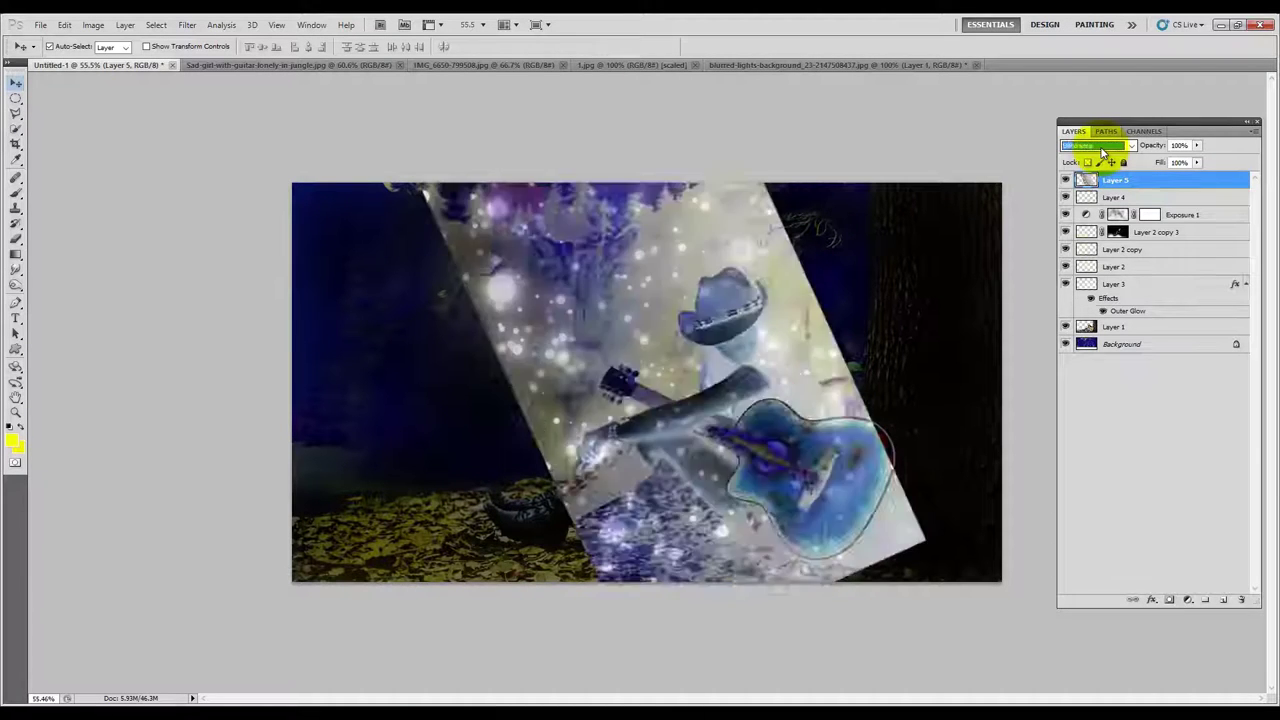
{"action": "scroll", "coordinate": [1103, 150], "scroll_direction": "up", "scroll_amount": 4}
{"action": "scroll", "coordinate": [1103, 150], "scroll_direction": "down", "scroll_amount": 1}
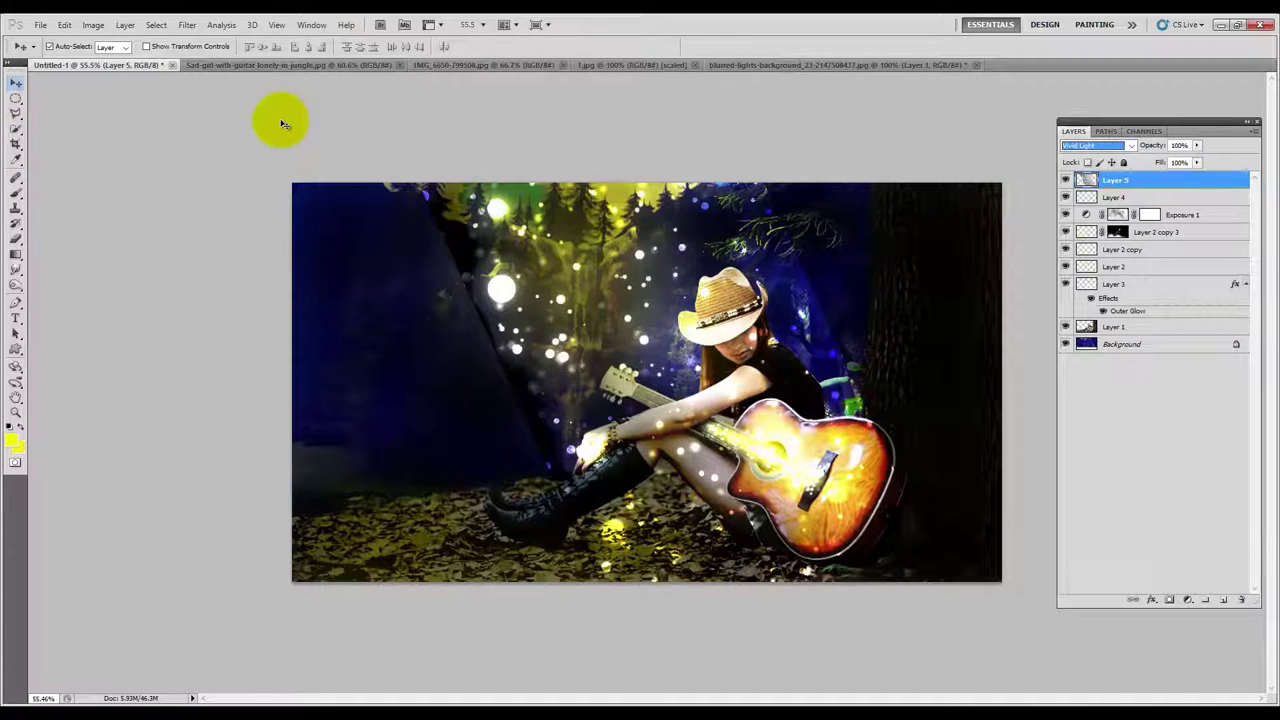
{"action": "mouse_move", "coordinate": [1196, 146]}
{"action": "left_mouse_down"}
{"action": "mouse_move", "coordinate": [1166, 151]}
{"action": "mouse_move", "coordinate": [1189, 157]}
{"action": "left_mouse_up"}
Select Layer 5 and drag its bokeh sparkles left over the dark forest side.
{"action": "left_click", "coordinate": [470, 197]}
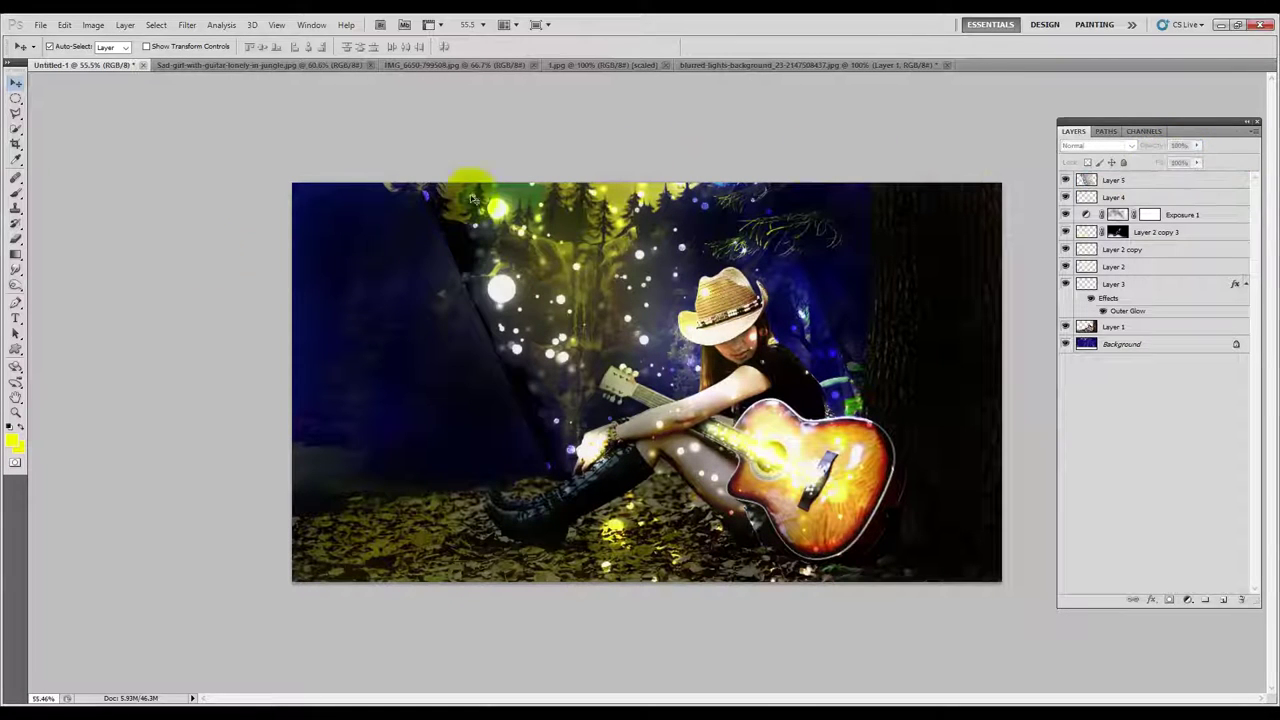
{"action": "left_click", "coordinate": [500, 240]}
{"action": "left_click", "coordinate": [15, 237]}
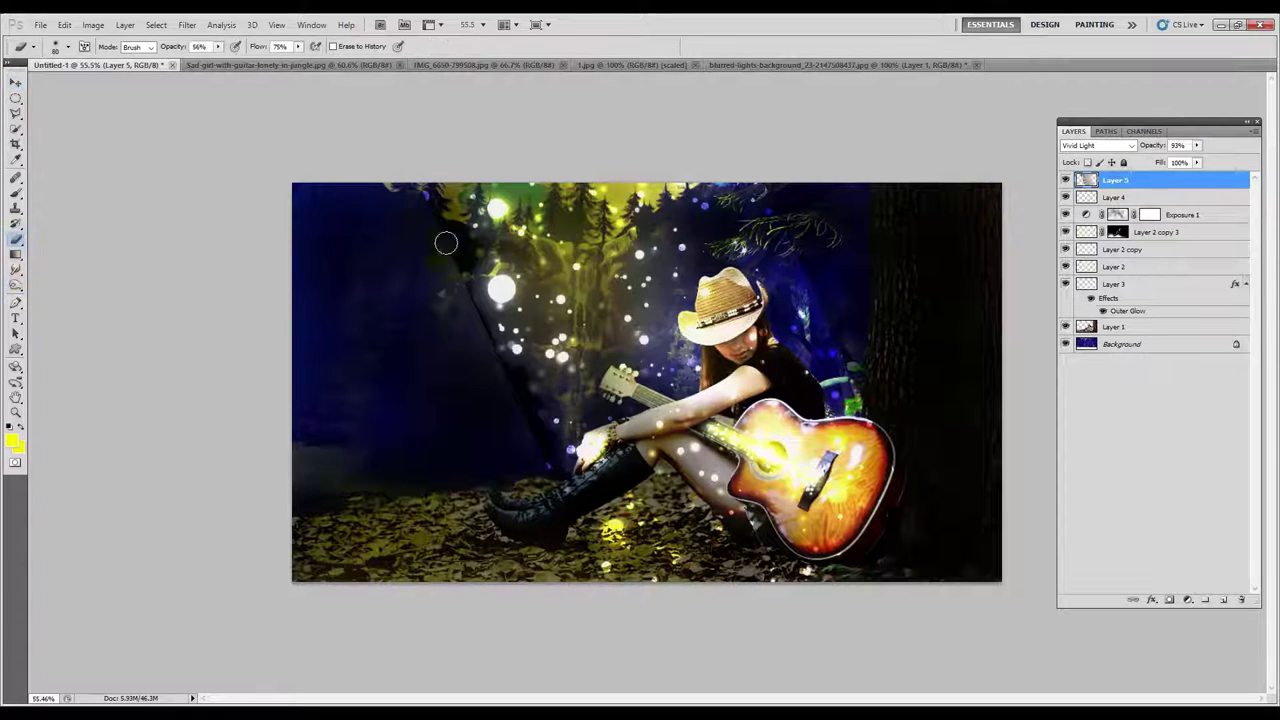
{"action": "scroll", "coordinate": [646, 380], "scroll_direction": "up", "scroll_amount": 2}
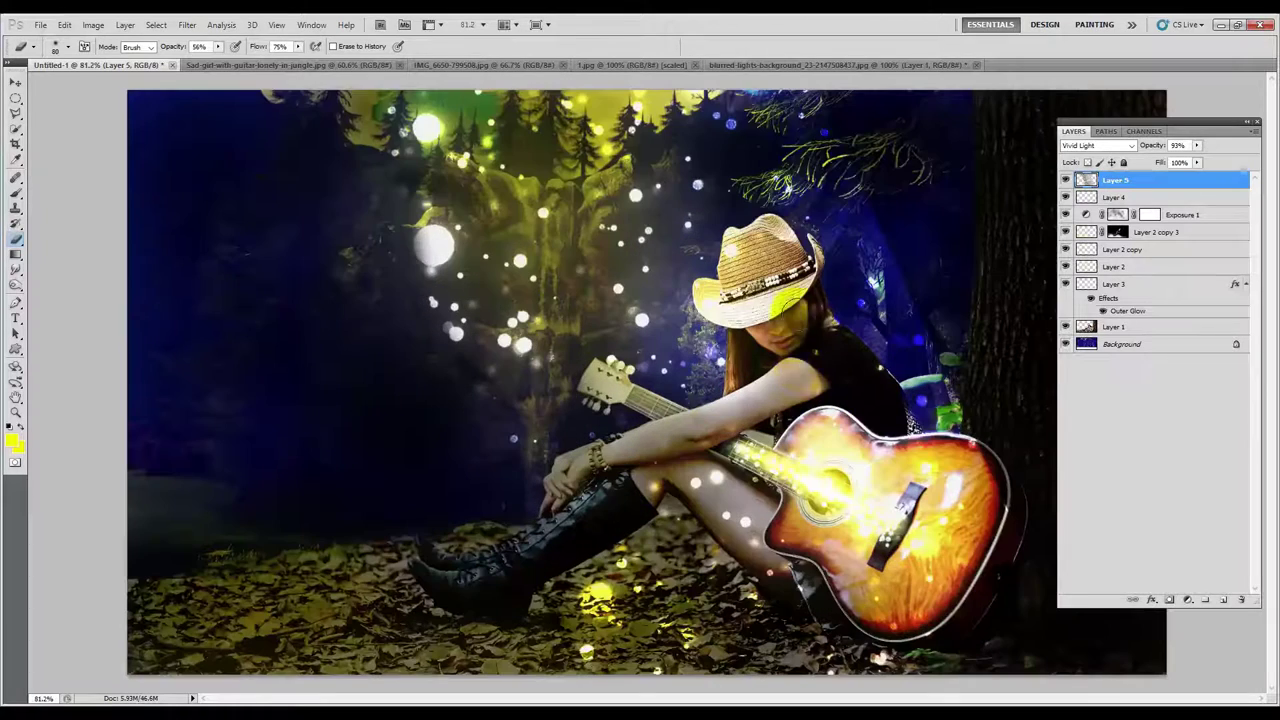
{"action": "scroll", "coordinate": [800, 480], "scroll_direction": "down", "scroll_amount": 1}
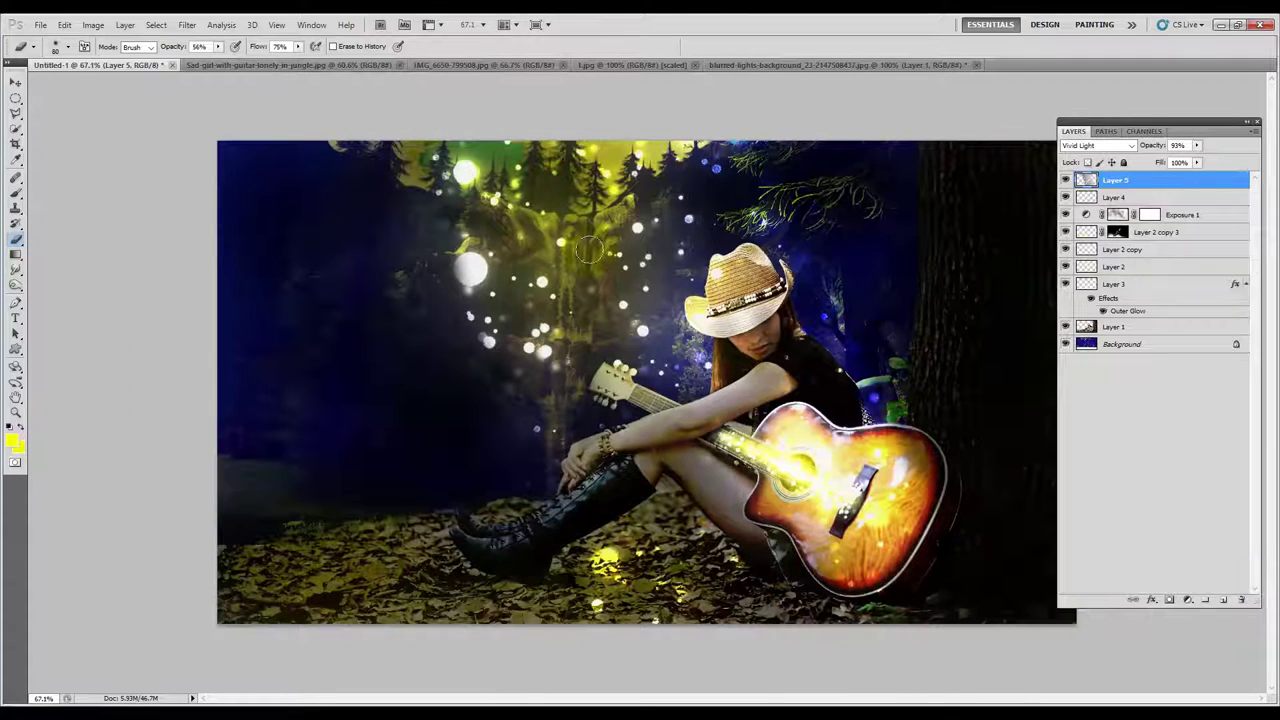
{"action": "left_click", "coordinate": [15, 81]}
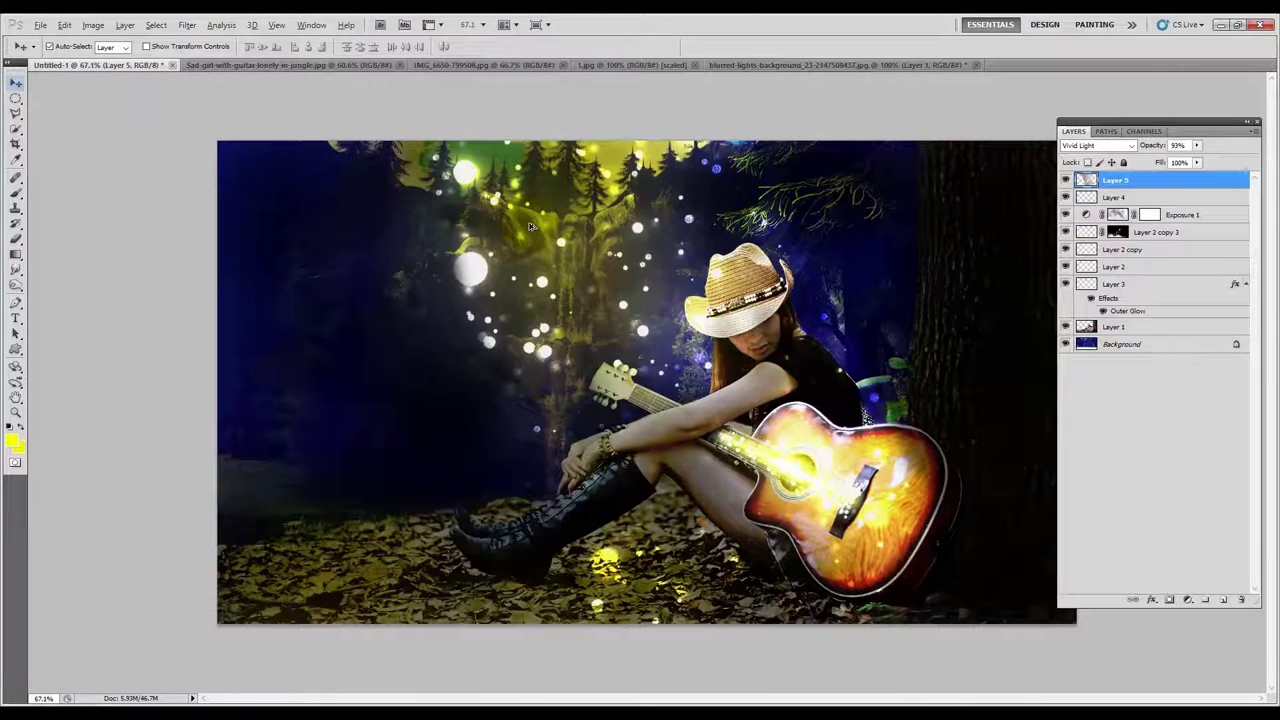
{"action": "left_click_drag", "start_coordinate": [530, 226], "coordinate": [155, 182]}
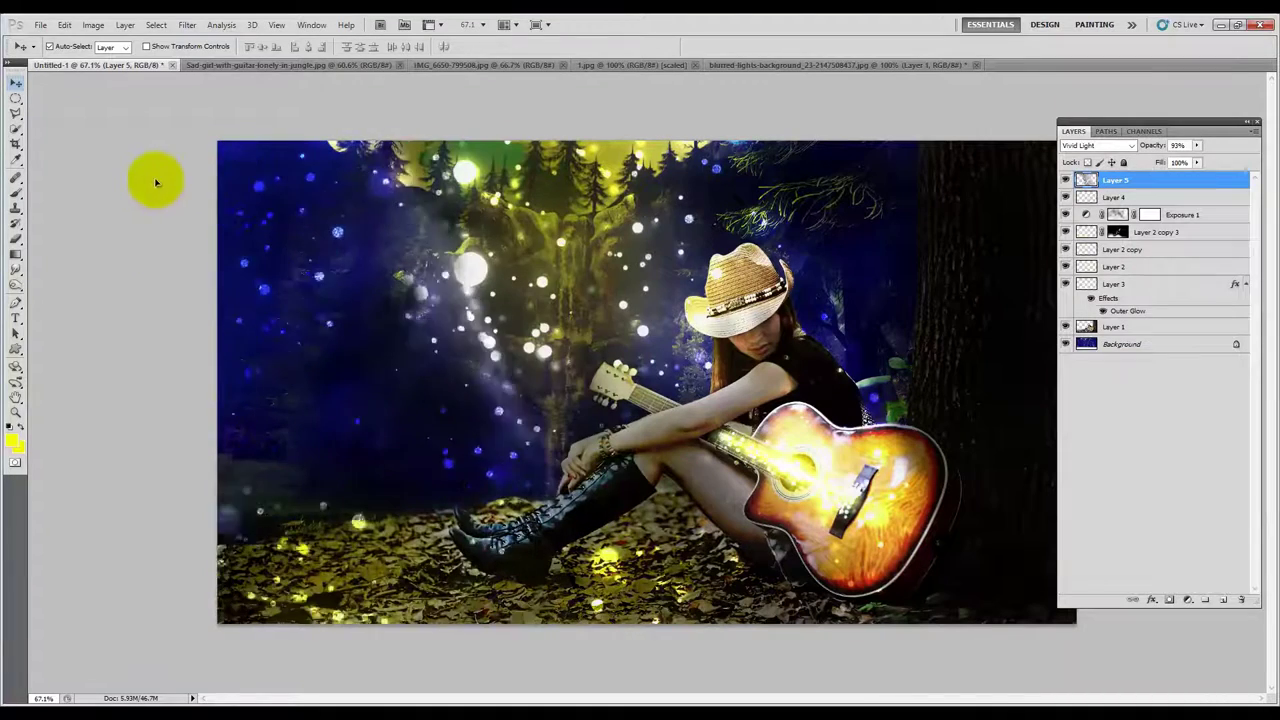
Duplicate Layer 5, flip and reposition the copy, and set the top copy to 45% opacity.
{"action": "key", "text": "ctrl+j"}
{"action": "key", "text": "ctrl+t"}
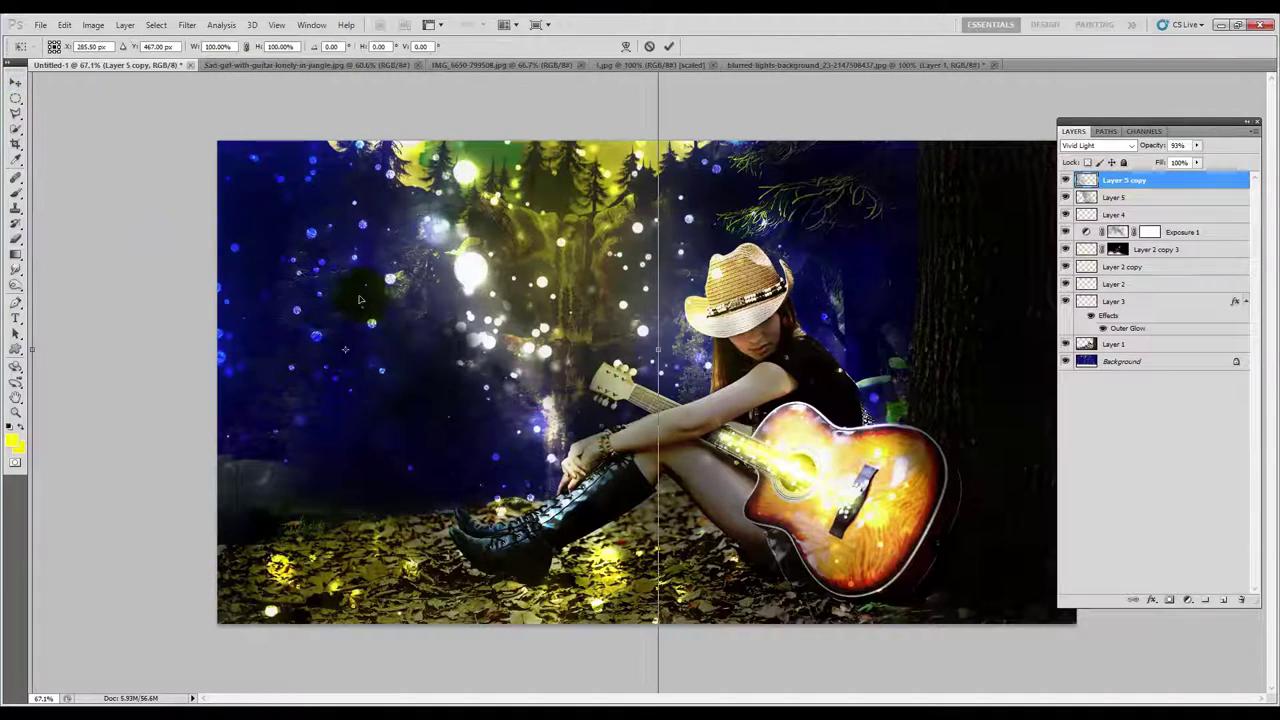
{"action": "right_click", "coordinate": [360, 299]}
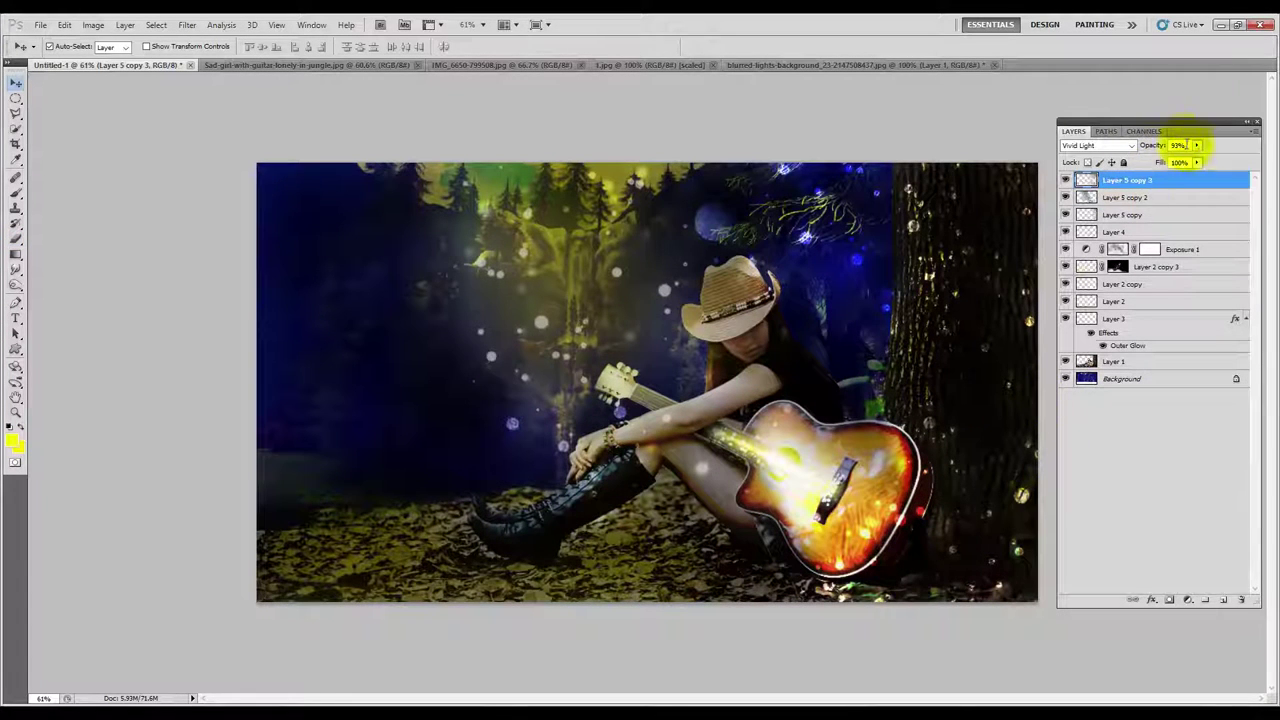
{"action": "left_click_drag", "start_coordinate": [1200, 160], "coordinate": [1165, 160]}
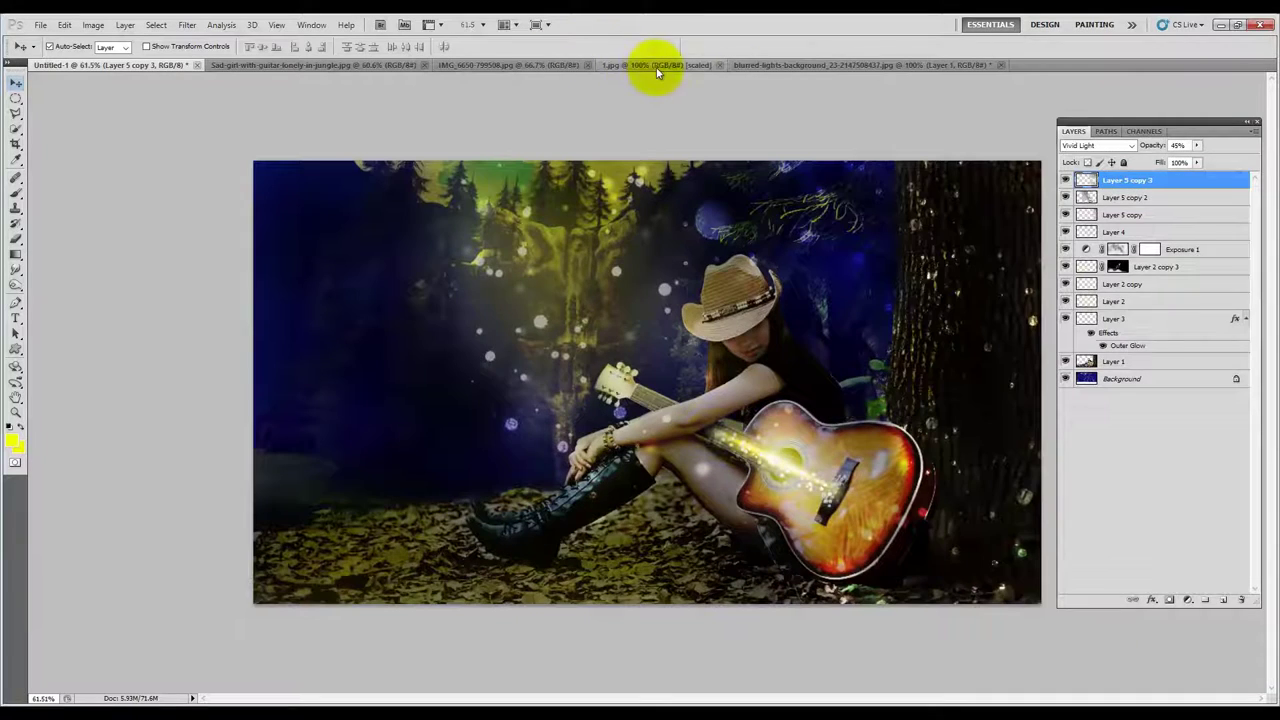
View the 1.jpg and blurred-lights tabs, return to Untitled-1, and select Layer 4.
{"action": "left_click", "coordinate": [655, 65]}
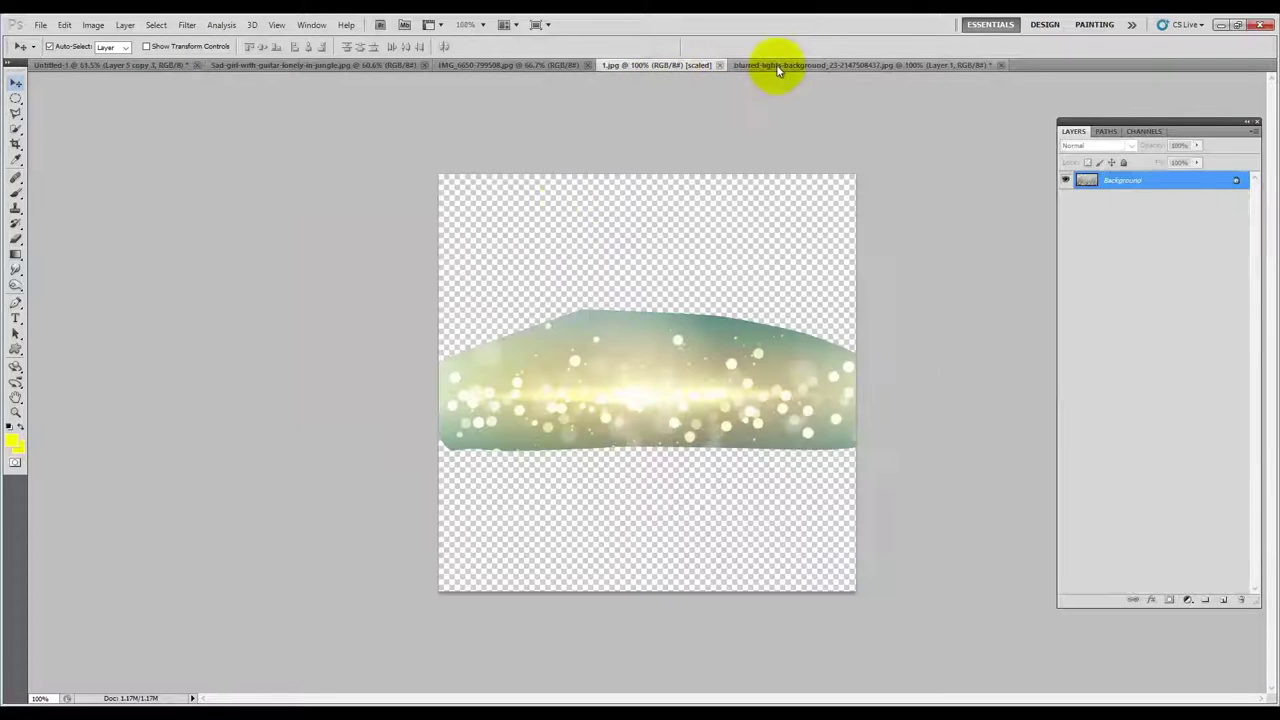
{"action": "left_click", "coordinate": [777, 65]}
{"action": "mouse_move", "coordinate": [561, 355]}
{"action": "left_mouse_down"}
{"action": "mouse_move", "coordinate": [50, 42]}
{"action": "mouse_move", "coordinate": [805, 470]}
{"action": "mouse_move", "coordinate": [778, 463]}
{"action": "mouse_move", "coordinate": [1062, 220]}
{"action": "left_mouse_up"}
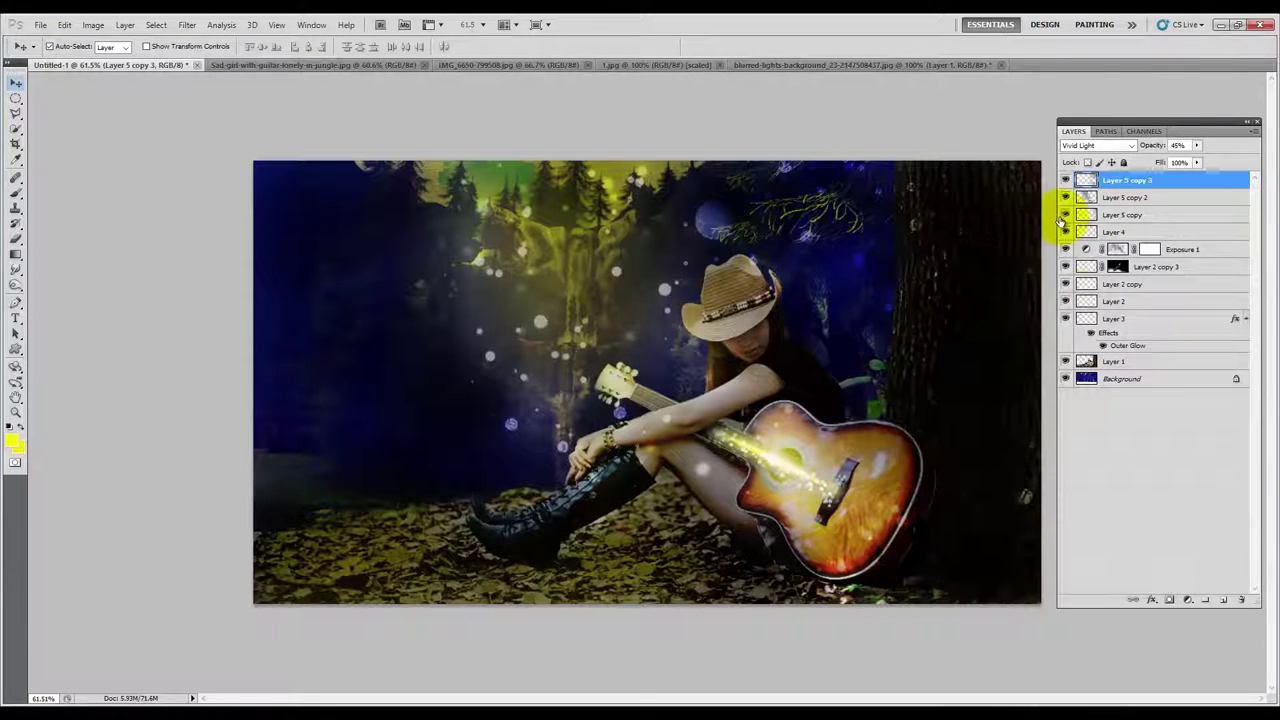
{"action": "left_click_drag", "start_coordinate": [1062, 220], "coordinate": [1112, 240]}
{"action": "left_click", "coordinate": [1114, 232]}
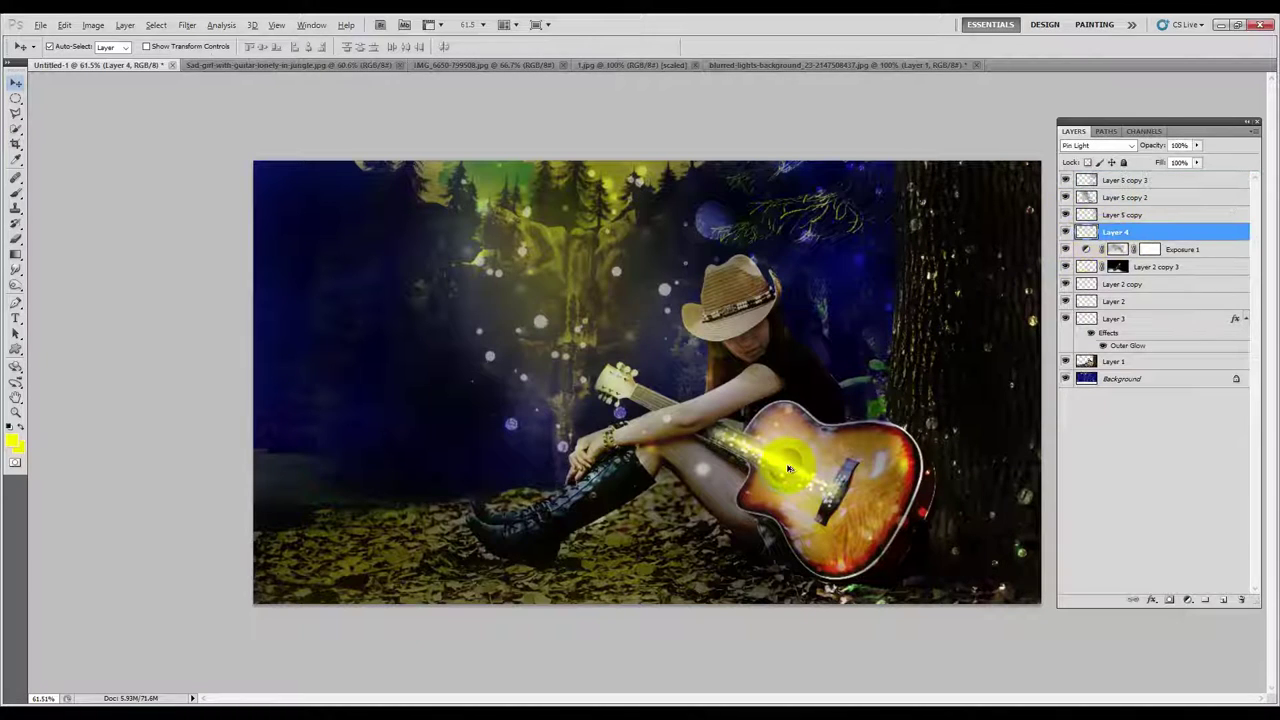
Duplicate Layer 4 and shrink the copy to about 50% on the guitar neck.
{"action": "key", "text": "ctrl+j"}
{"action": "key", "text": "ctrl+j"}
{"action": "scroll", "coordinate": [930, 310], "scroll_direction": "up", "scroll_amount": 1}
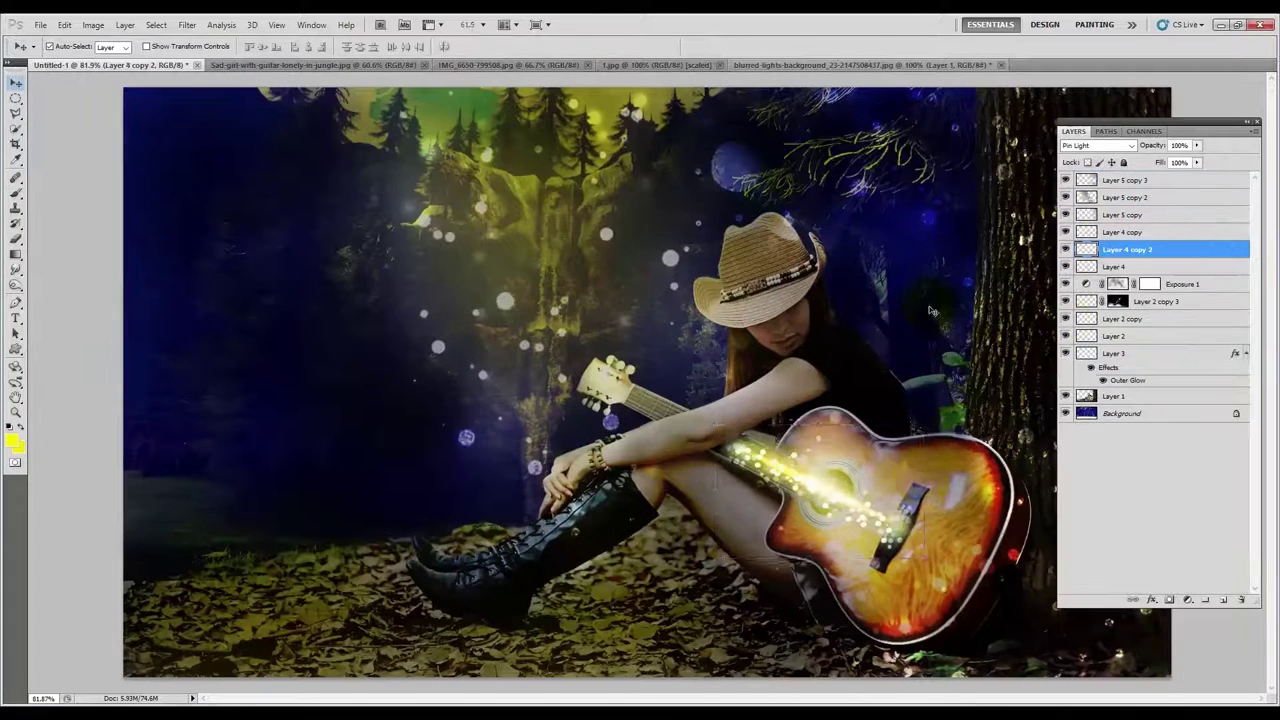
{"action": "key", "text": "ctrl+t"}
{"action": "left_click_drag", "start_coordinate": [829, 496], "coordinate": [656, 406]}
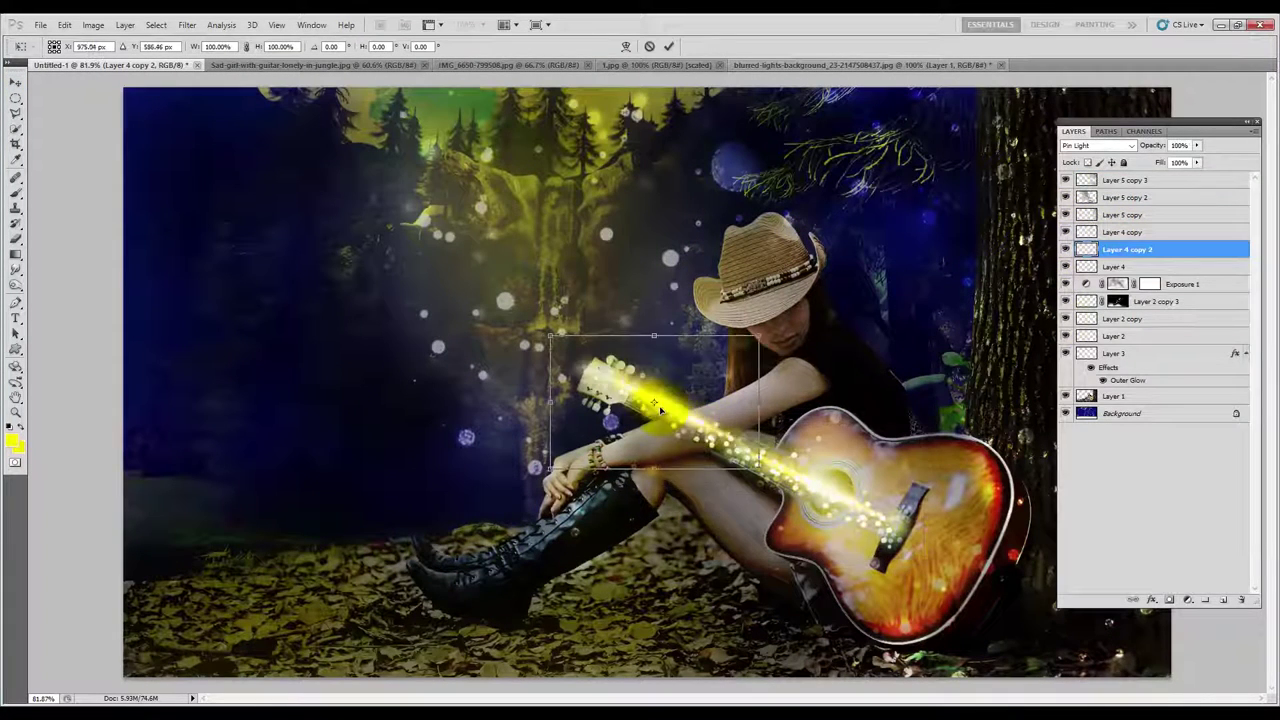
{"action": "mouse_move", "coordinate": [750, 340]}
{"action": "left_mouse_down"}
{"action": "mouse_move", "coordinate": [672, 390]}
{"action": "mouse_move", "coordinate": [648, 370]}
{"action": "left_mouse_up"}
{"action": "scroll", "coordinate": [630, 430], "scroll_direction": "up", "scroll_amount": 3}
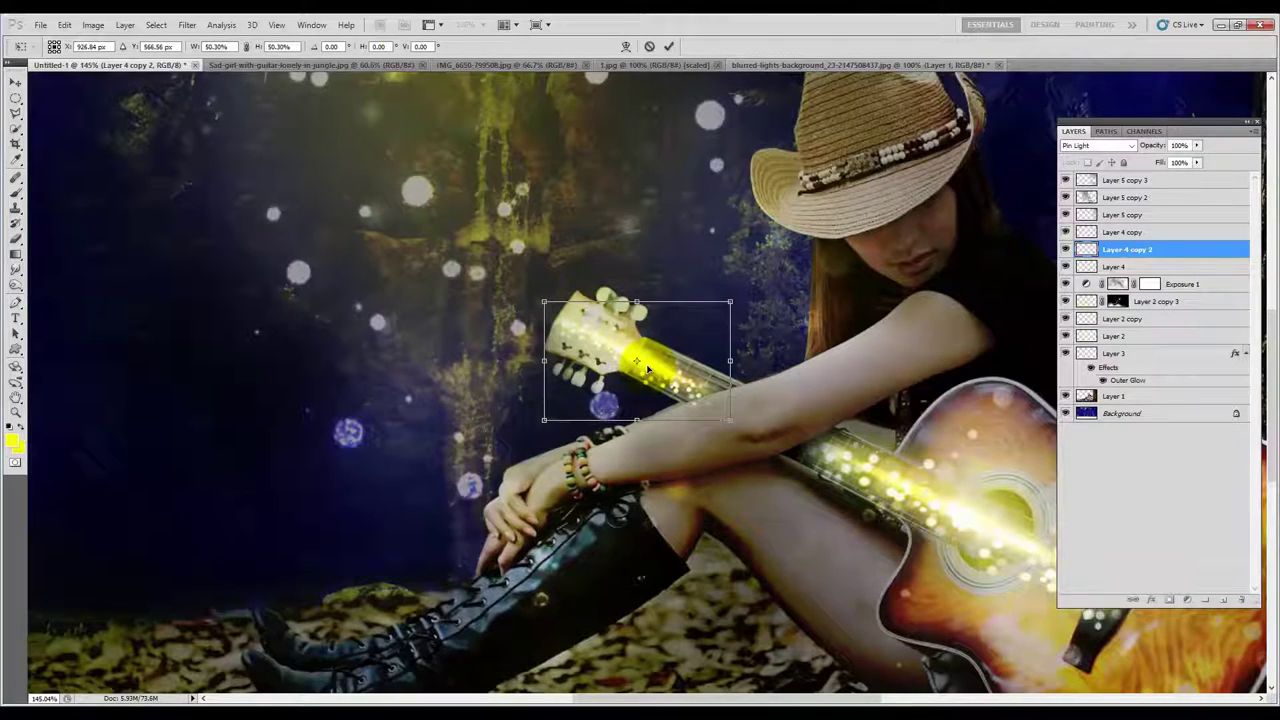
{"action": "key", "text": "Return"}
Check Layer 5 copy 3's settings, then reselect the neck glow layer.
{"action": "scroll", "coordinate": [660, 380], "scroll_direction": "down", "scroll_amount": 4}
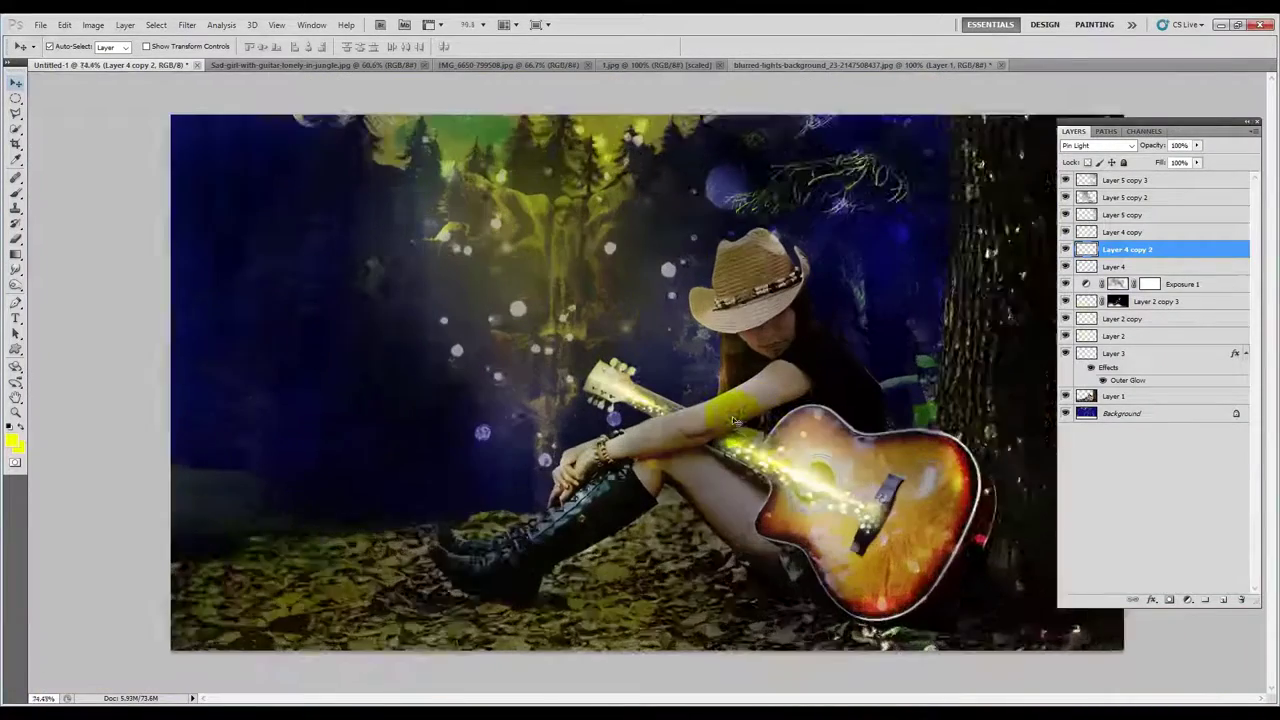
{"action": "scroll", "coordinate": [733, 421], "scroll_direction": "up", "scroll_amount": 1}
{"action": "scroll", "coordinate": [660, 400], "scroll_direction": "up", "scroll_amount": 1}
{"action": "scroll", "coordinate": [593, 380], "scroll_direction": "up", "scroll_amount": 1}
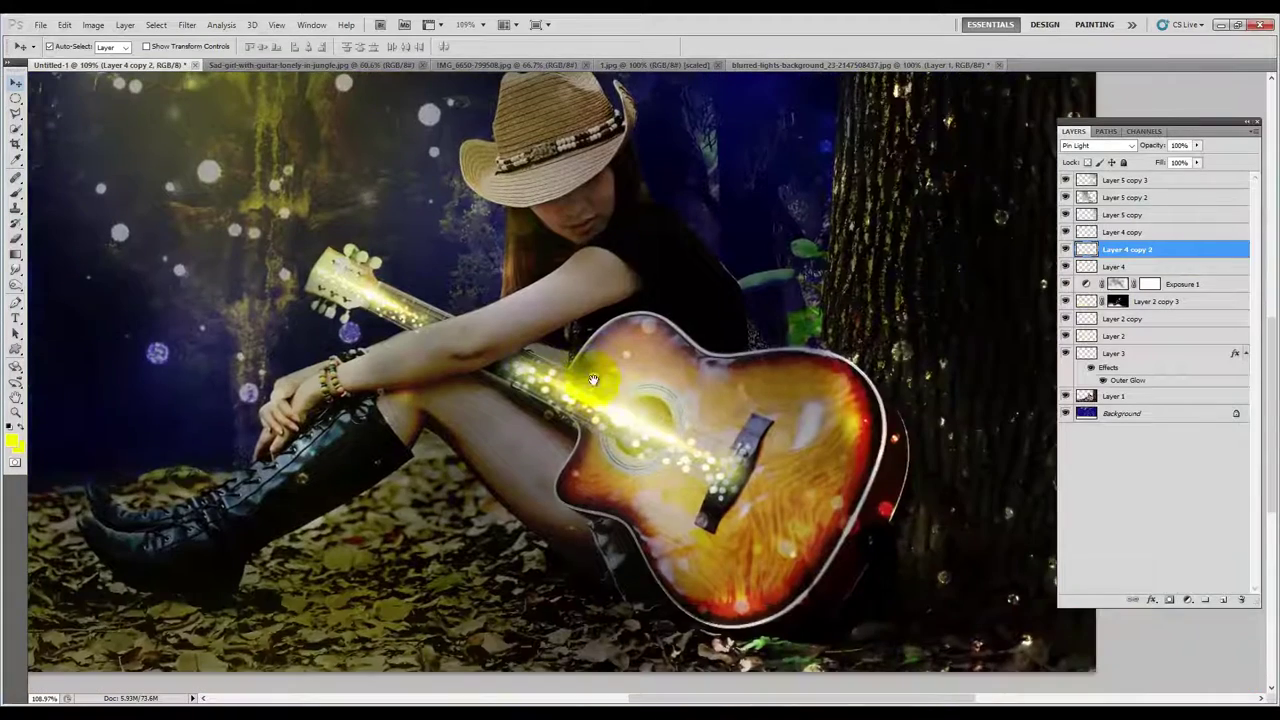
{"action": "left_click", "coordinate": [620, 417]}
{"action": "left_click", "coordinate": [1114, 250]}
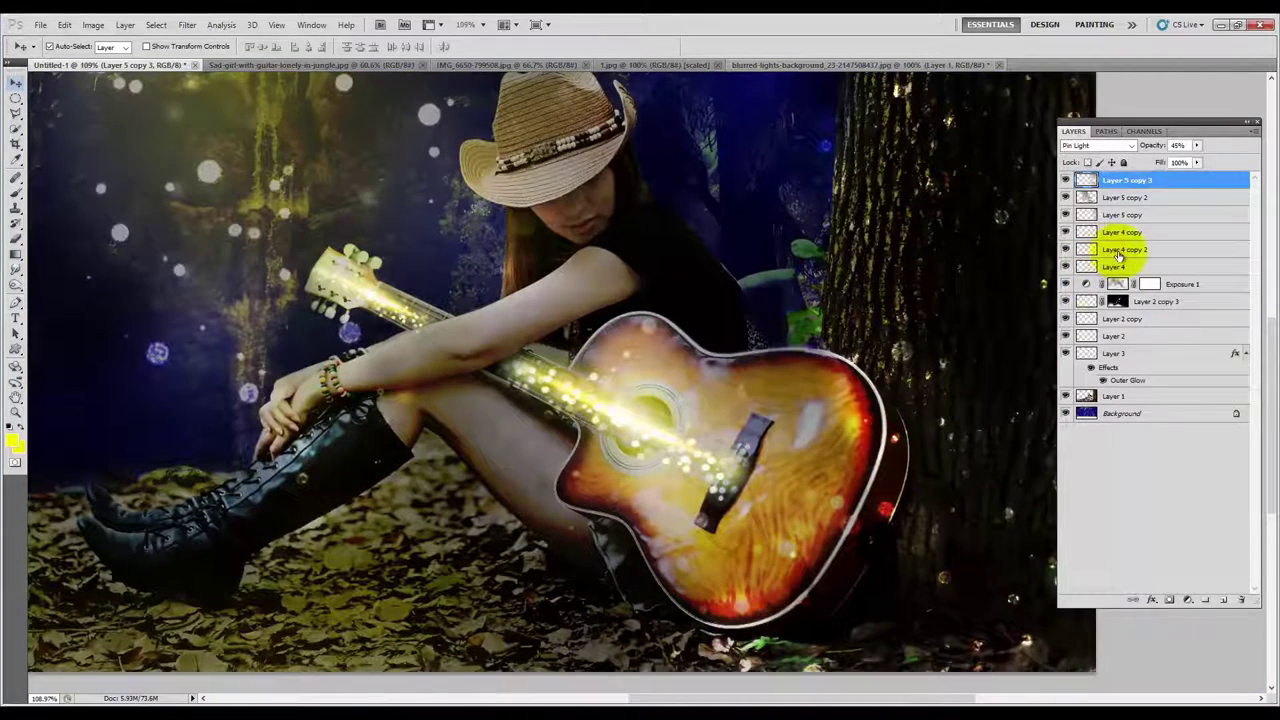
{"action": "scroll", "coordinate": [657, 403], "scroll_direction": "up", "scroll_amount": 1}
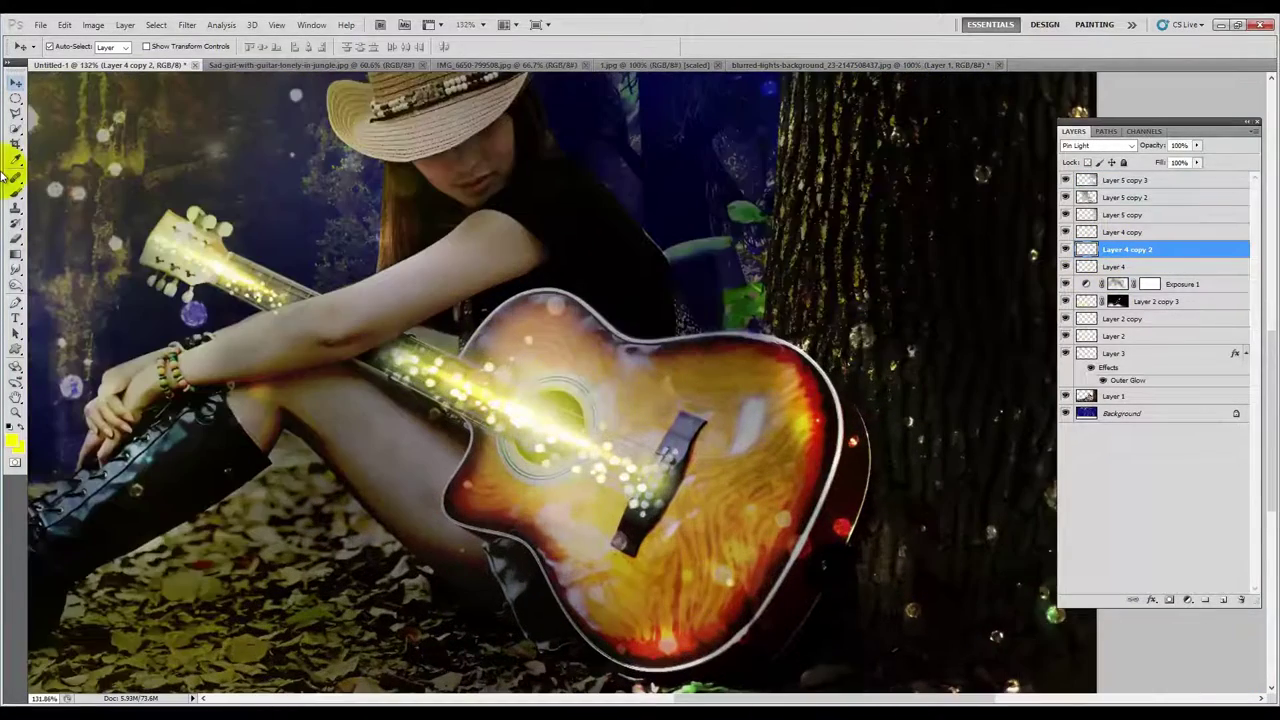
Duplicate the glow as Layer 4 copy 3 and warp it along the guitar body's upper edge.
{"action": "key", "text": "ctrl+j"}
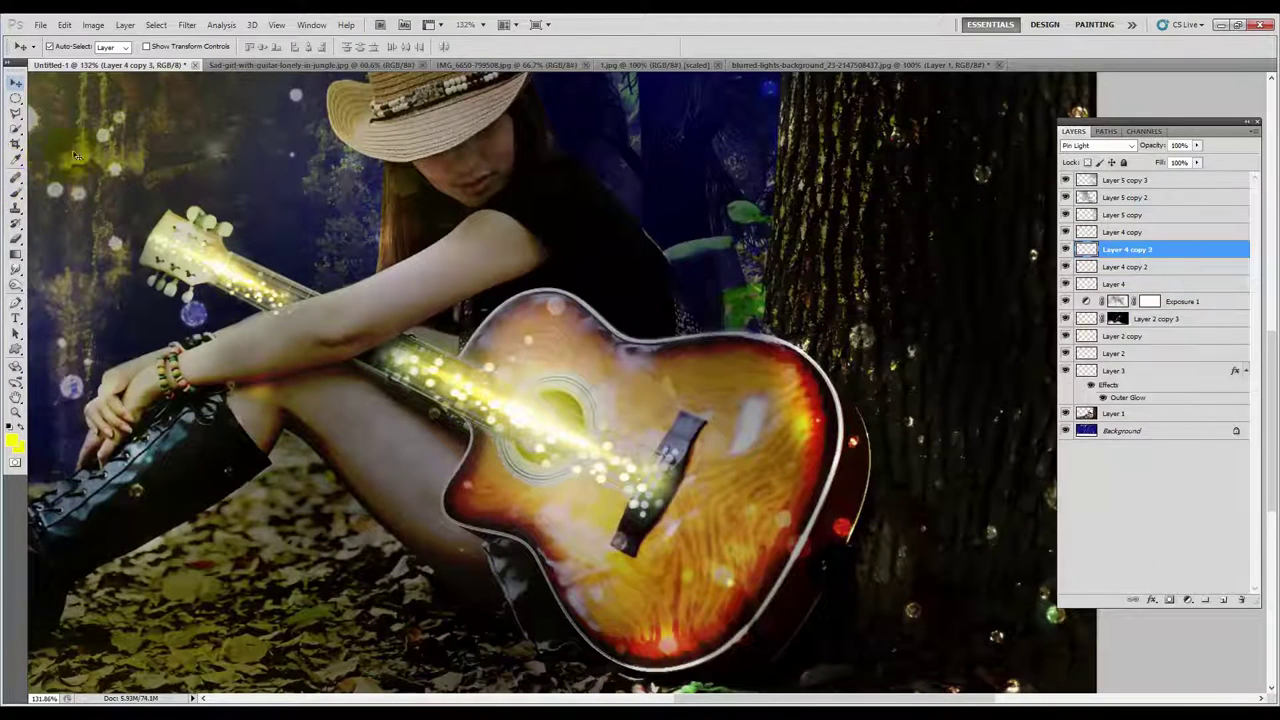
{"action": "key", "text": "ctrl+t"}
{"action": "left_click_drag", "start_coordinate": [285, 292], "coordinate": [634, 330]}
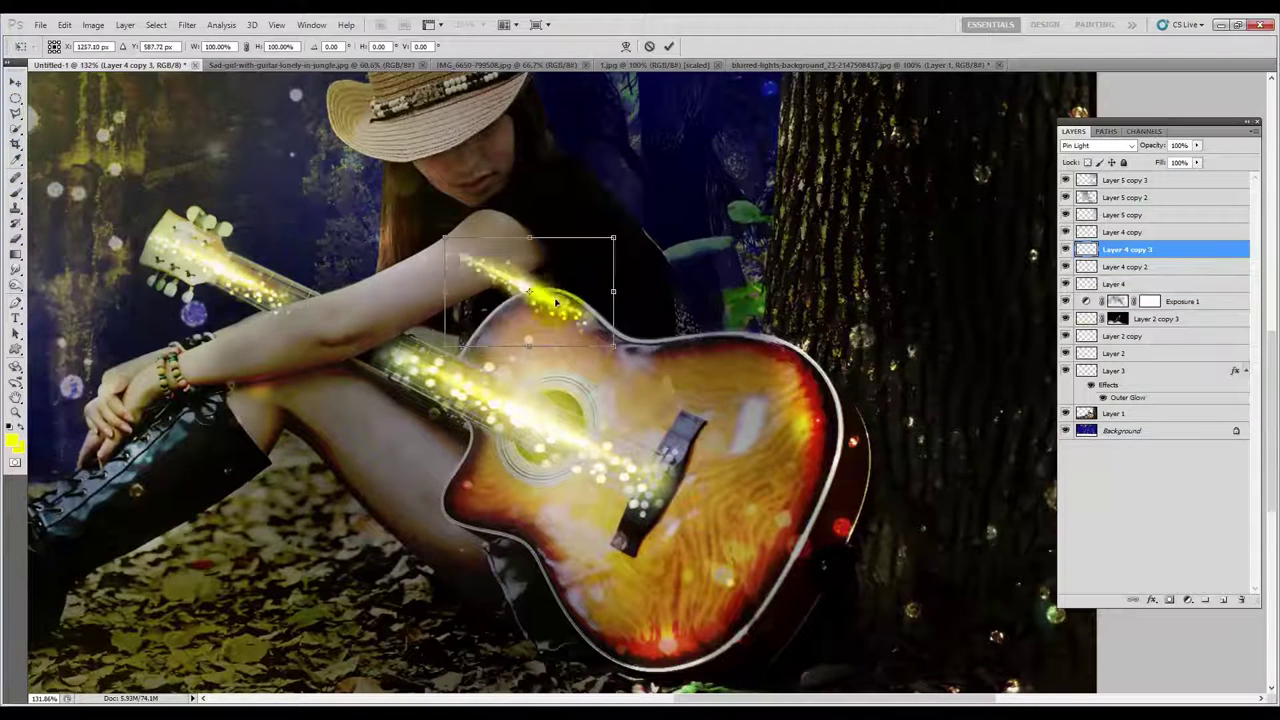
{"action": "scroll", "coordinate": [634, 330], "scroll_direction": "up", "scroll_amount": 3}
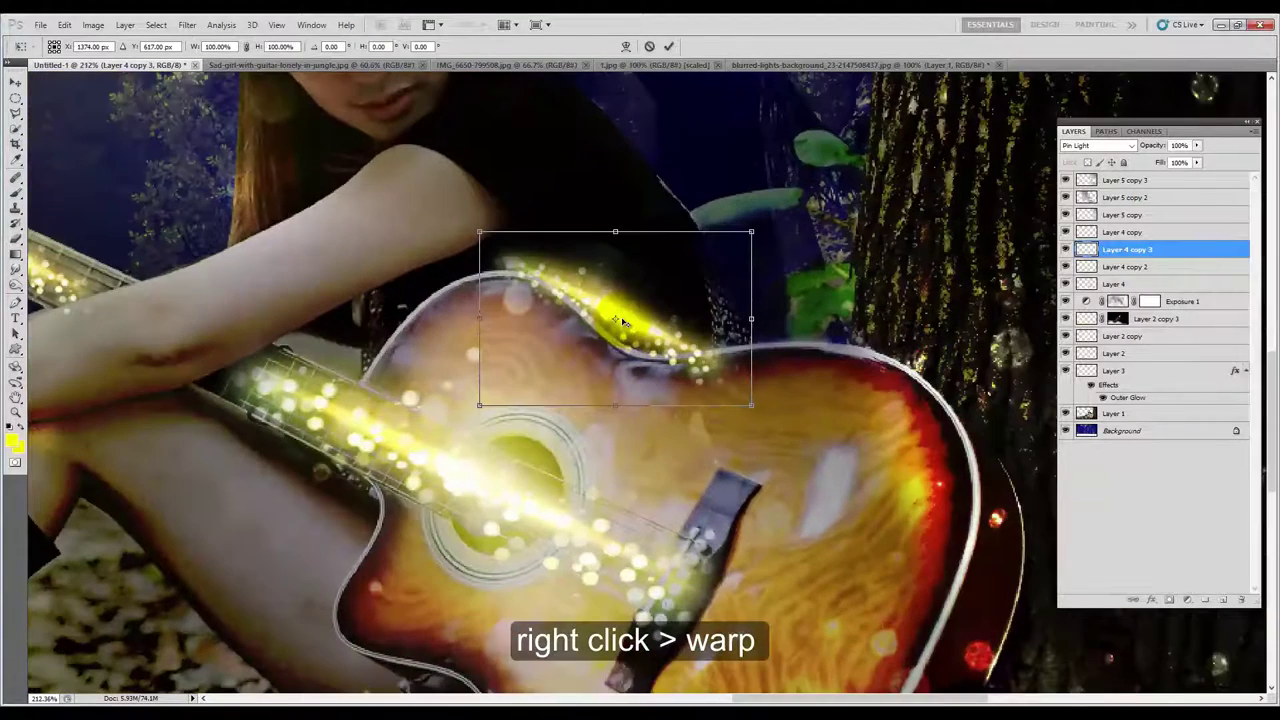
{"action": "right_click", "coordinate": [615, 313]}
{"action": "left_click", "coordinate": [657, 407]}
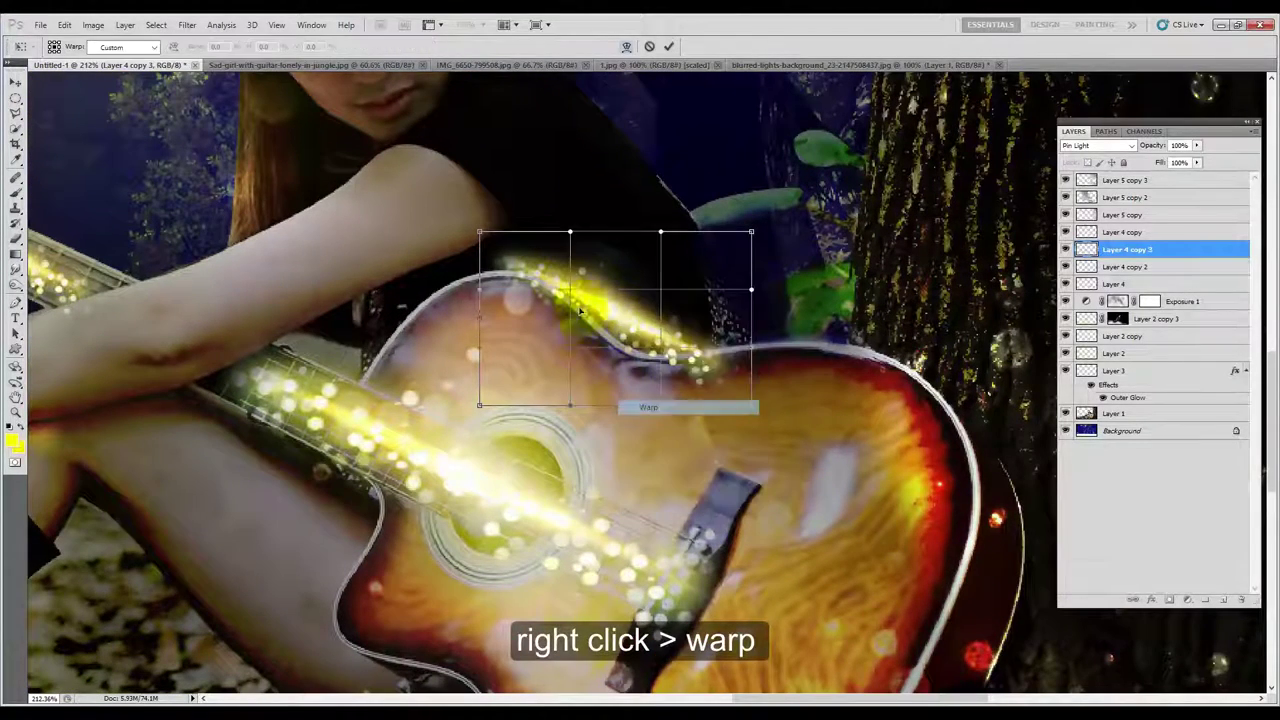
{"action": "mouse_move", "coordinate": [520, 278]}
{"action": "left_mouse_down"}
{"action": "mouse_move", "coordinate": [503, 276]}
{"action": "mouse_move", "coordinate": [565, 341]}
{"action": "mouse_move", "coordinate": [467, 264]}
{"action": "left_mouse_up"}
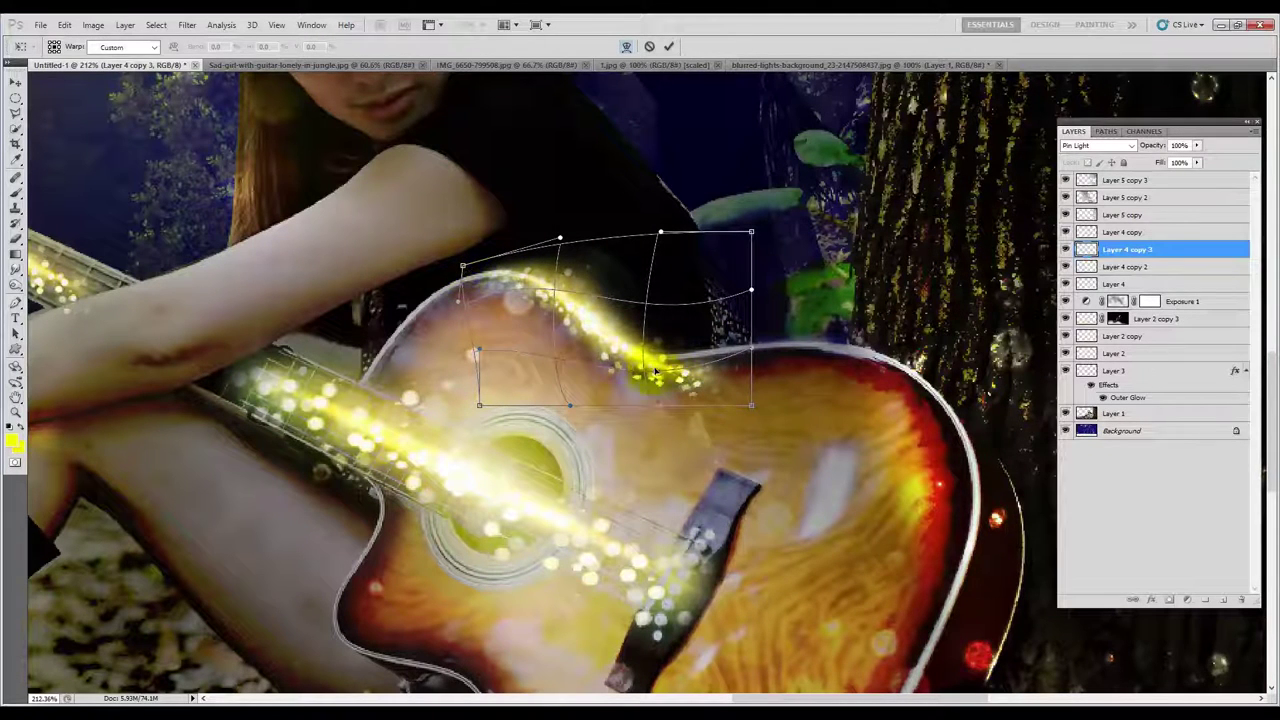
{"action": "mouse_move", "coordinate": [756, 358]}
{"action": "left_mouse_down"}
{"action": "mouse_move", "coordinate": [573, 320]}
{"action": "mouse_move", "coordinate": [665, 330]}
{"action": "mouse_move", "coordinate": [698, 354]}
{"action": "left_mouse_up"}
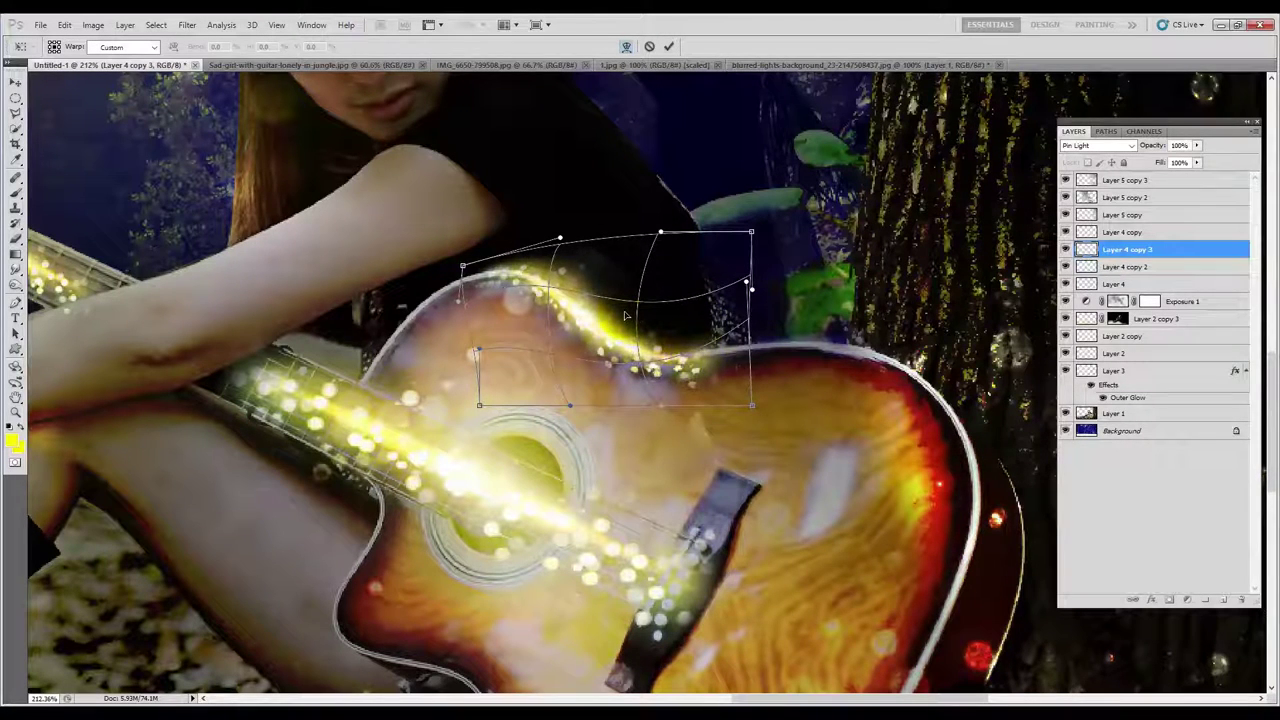
{"action": "left_click_drag", "start_coordinate": [625, 316], "coordinate": [567, 314]}
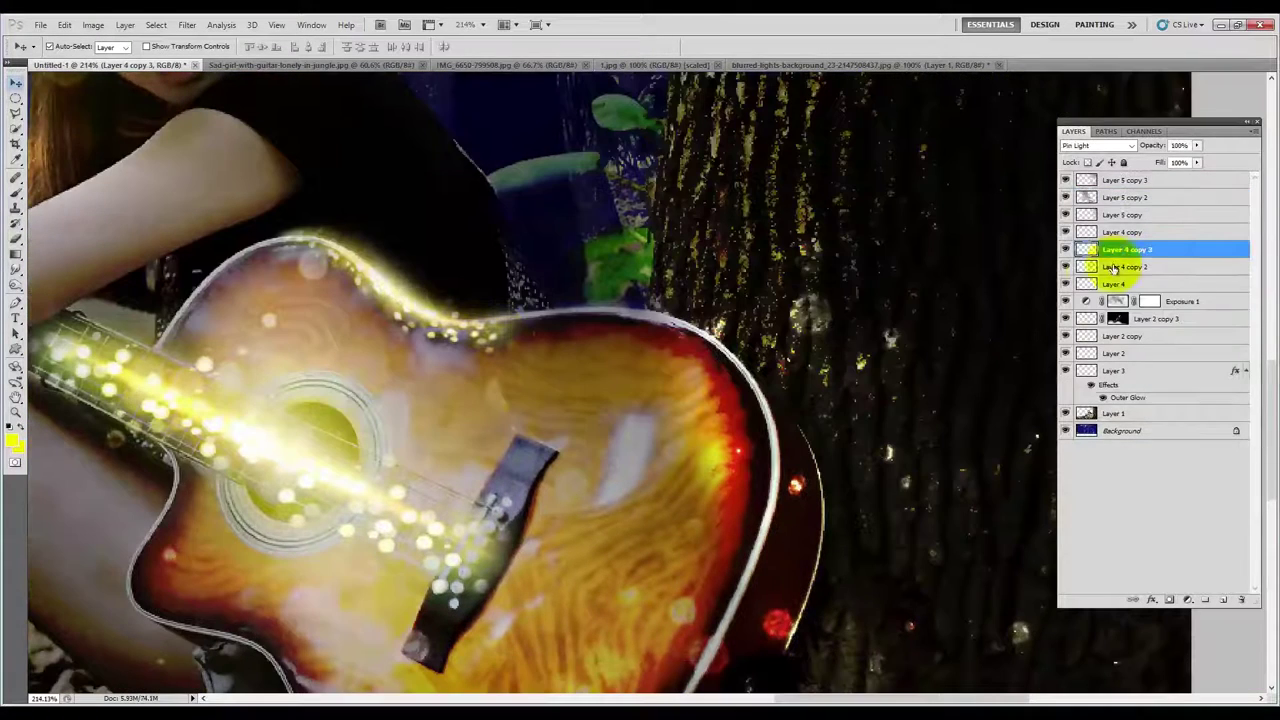
Duplicate the curved glow, move it right and rotate it about 17.6° counter-clockwise.
{"action": "key", "text": "ctrl+j"}
{"action": "key", "text": "ctrl+t"}
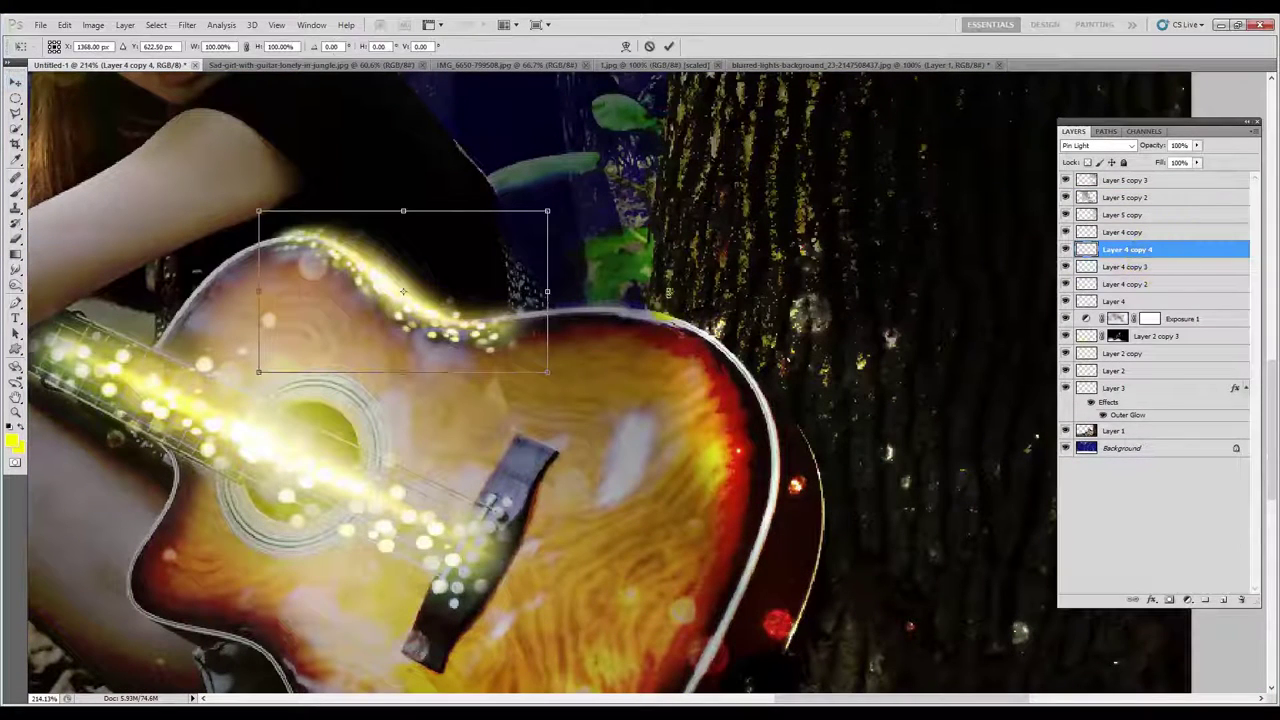
{"action": "left_click_drag", "start_coordinate": [386, 280], "coordinate": [585, 364]}
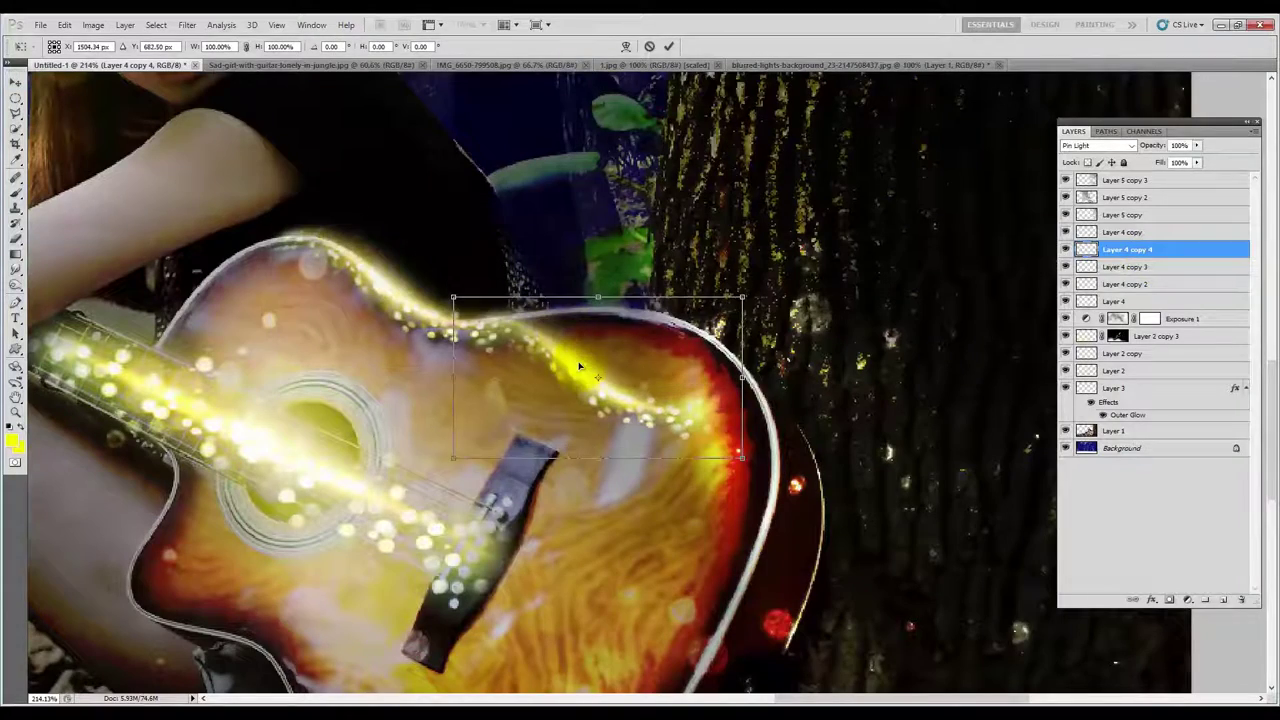
{"action": "scroll", "coordinate": [430, 357], "scroll_direction": "down", "scroll_amount": 3}
{"action": "scroll", "coordinate": [430, 357], "scroll_direction": "up", "scroll_amount": 1}
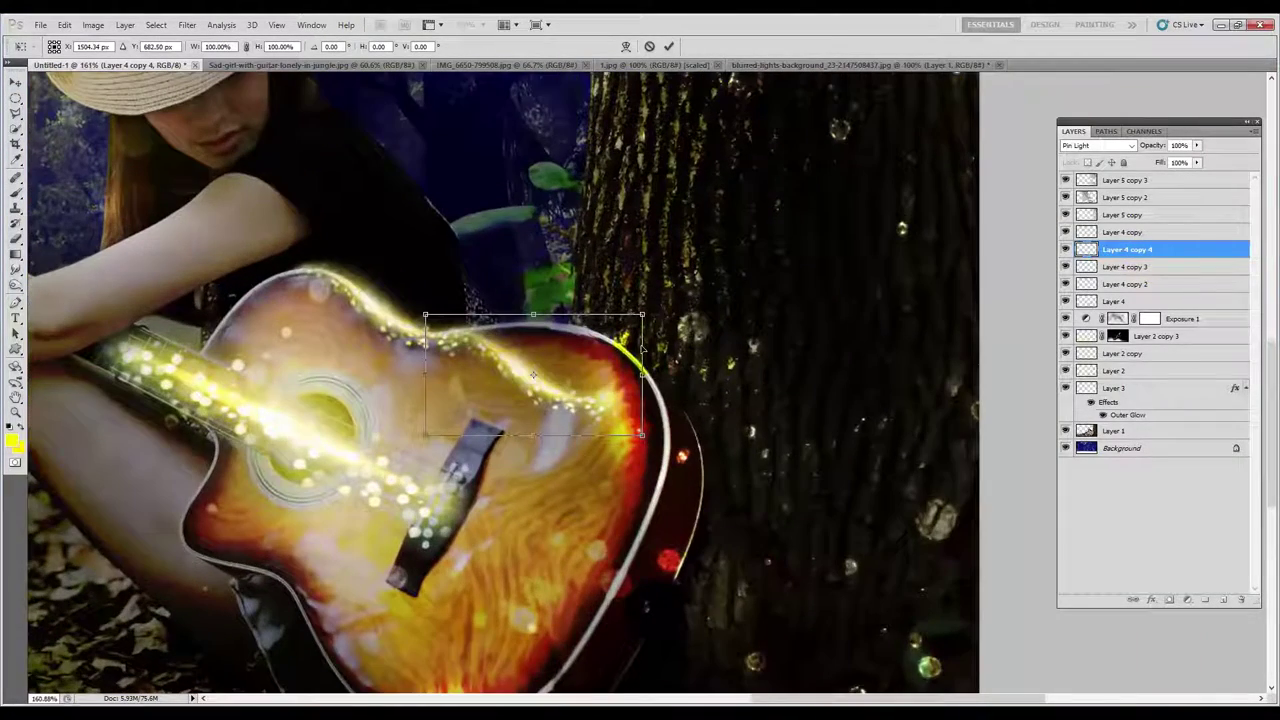
{"action": "scroll", "coordinate": [642, 344], "scroll_direction": "down", "scroll_amount": 1}
{"action": "scroll", "coordinate": [642, 345], "scroll_direction": "up", "scroll_amount": 1}
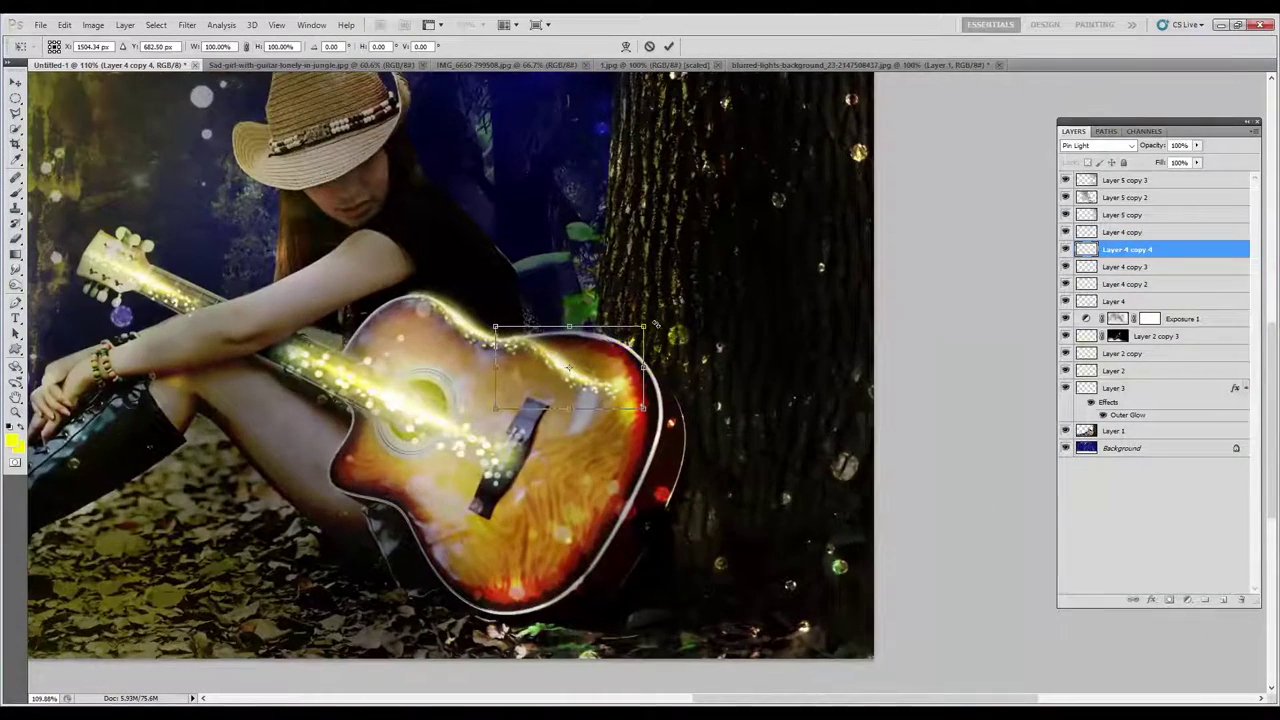
{"action": "left_click_drag", "start_coordinate": [655, 325], "coordinate": [647, 303]}
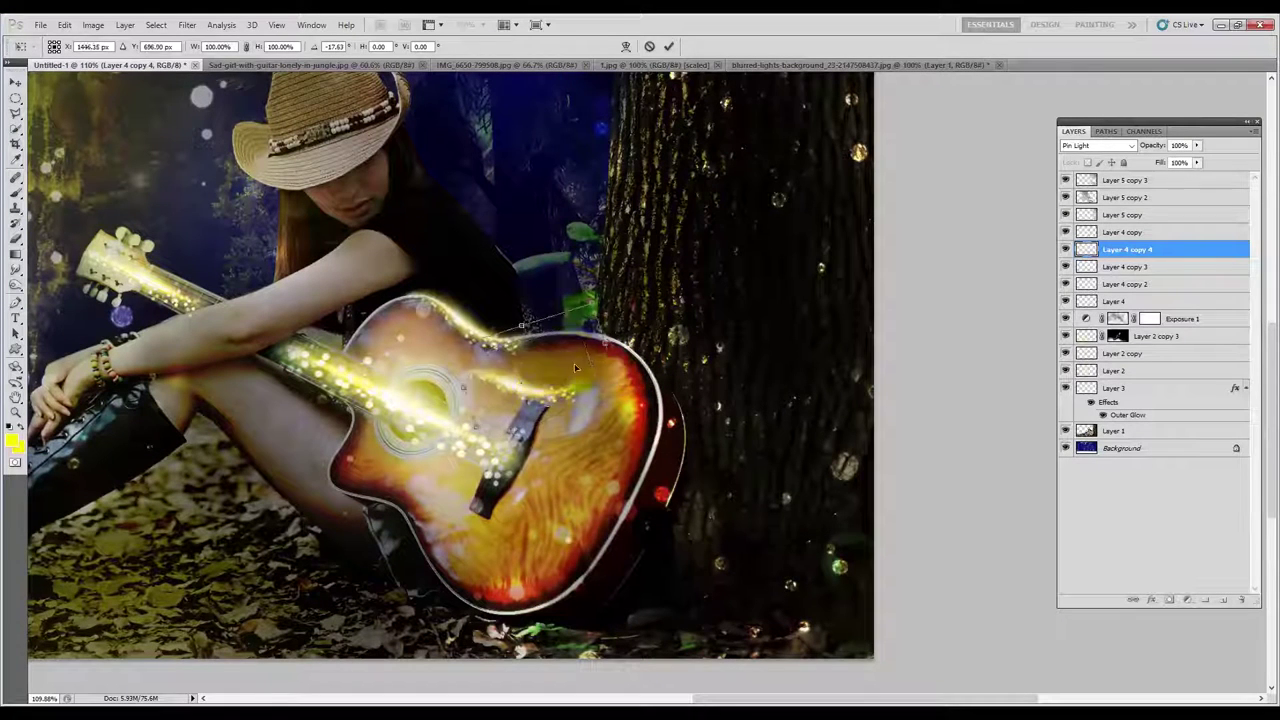
{"action": "left_click_drag", "start_coordinate": [592, 380], "coordinate": [587, 353]}
Flip the glow copy vertically along the guitar's upper-right edge and commit it.
{"action": "right_click", "coordinate": [586, 358]}
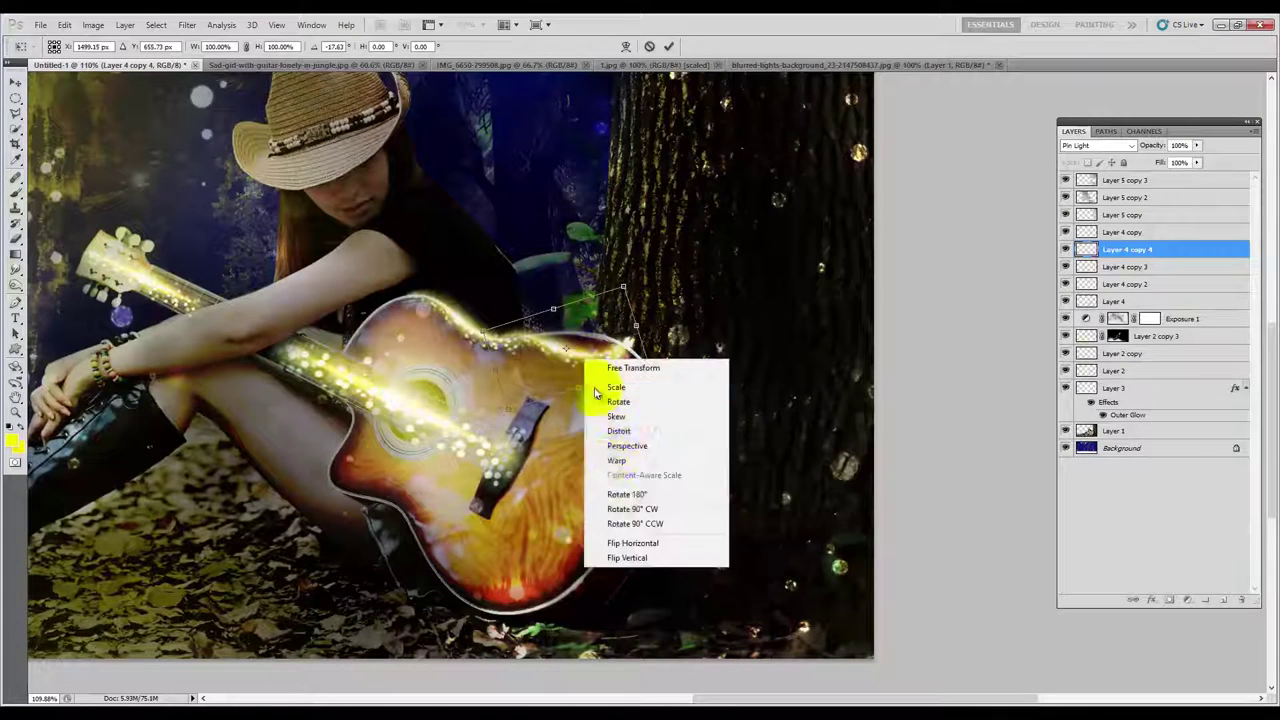
{"action": "left_click", "coordinate": [627, 557]}
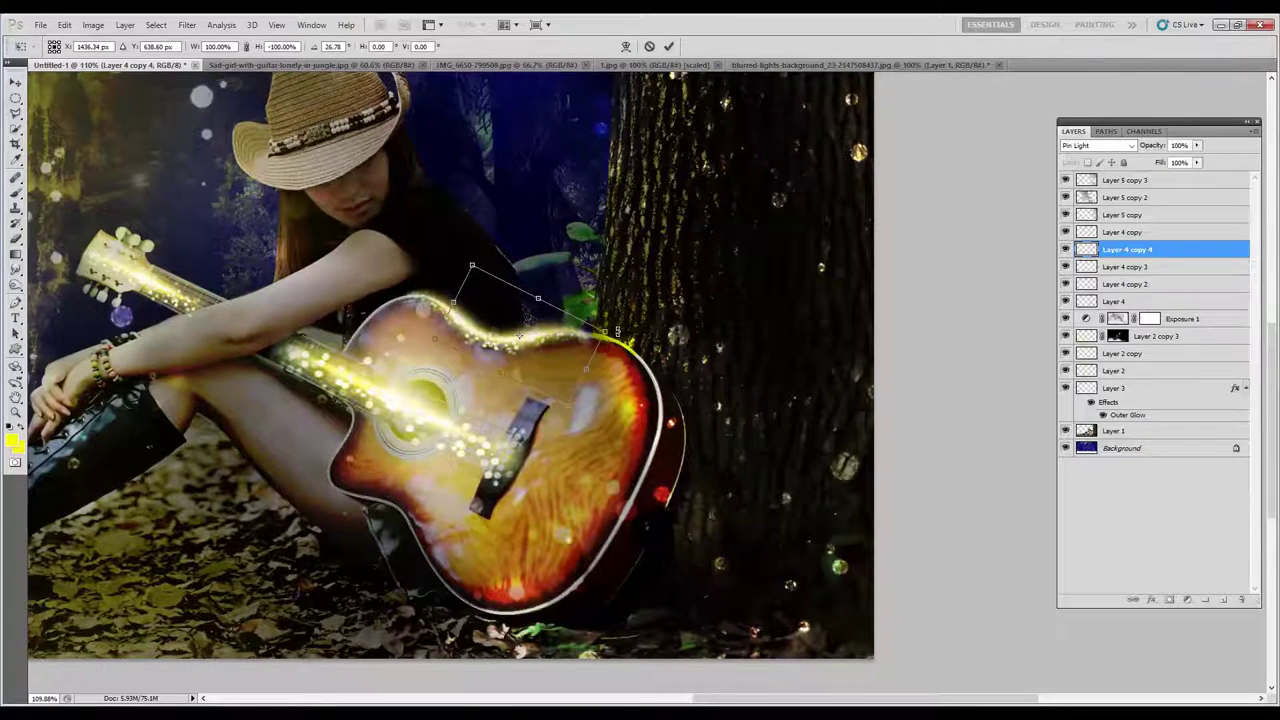
{"action": "key", "text": "Return"}
{"action": "scroll", "coordinate": [733, 262], "scroll_direction": "up", "scroll_amount": 5}
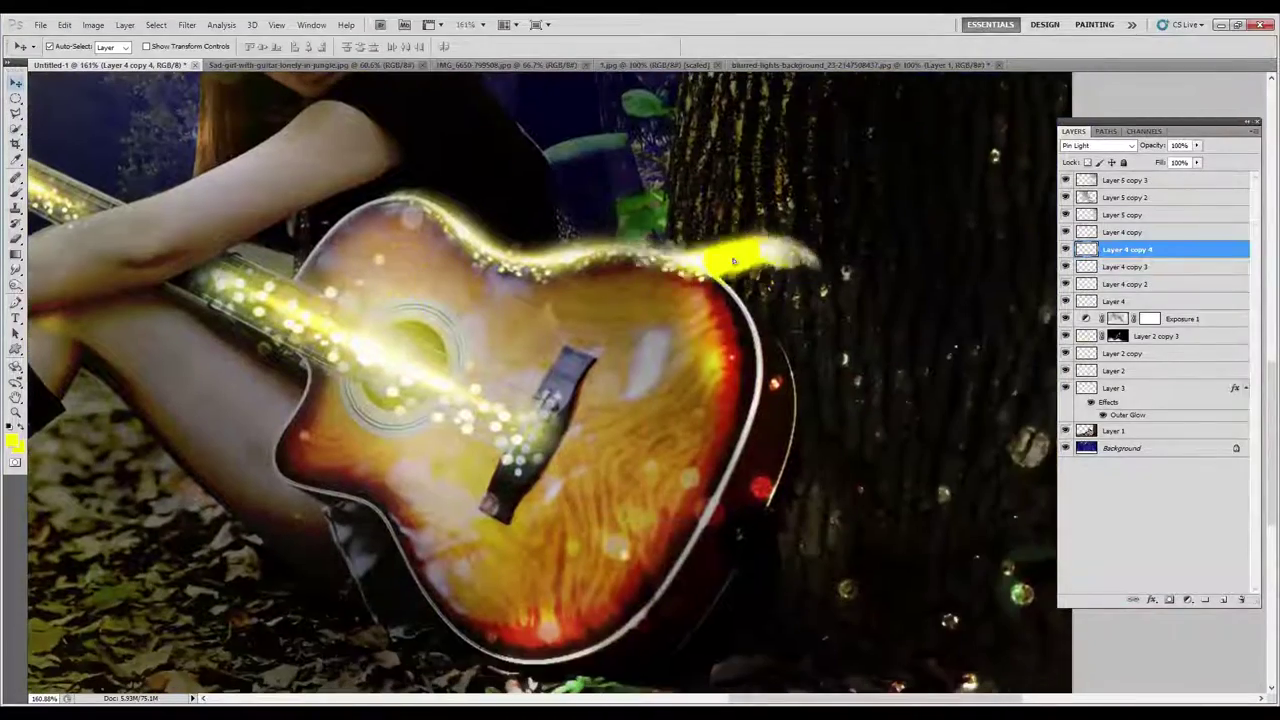
Duplicate the glow streak, flip it vertically and rotate it onto the guitar's right edge.
{"action": "key", "text": "ctrl+j"}
{"action": "key", "text": "ctrl+t"}
{"action": "right_click", "coordinate": [757, 266]}
{"action": "left_click", "coordinate": [790, 470]}
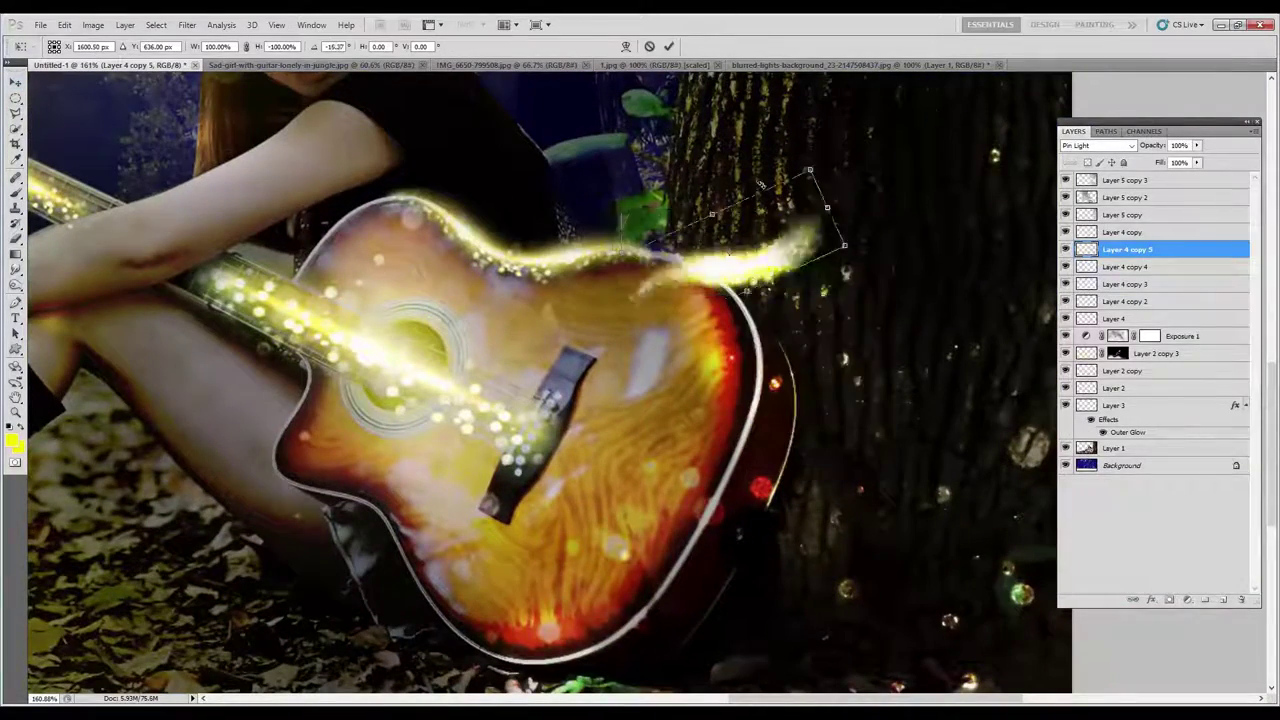
{"action": "mouse_move", "coordinate": [762, 186]}
{"action": "left_mouse_down"}
{"action": "mouse_move", "coordinate": [790, 275]}
{"action": "mouse_move", "coordinate": [745, 290]}
{"action": "left_mouse_up"}
{"action": "scroll", "coordinate": [745, 300], "scroll_direction": "down", "scroll_amount": 3}
{"action": "scroll", "coordinate": [760, 340], "scroll_direction": "up", "scroll_amount": 3}
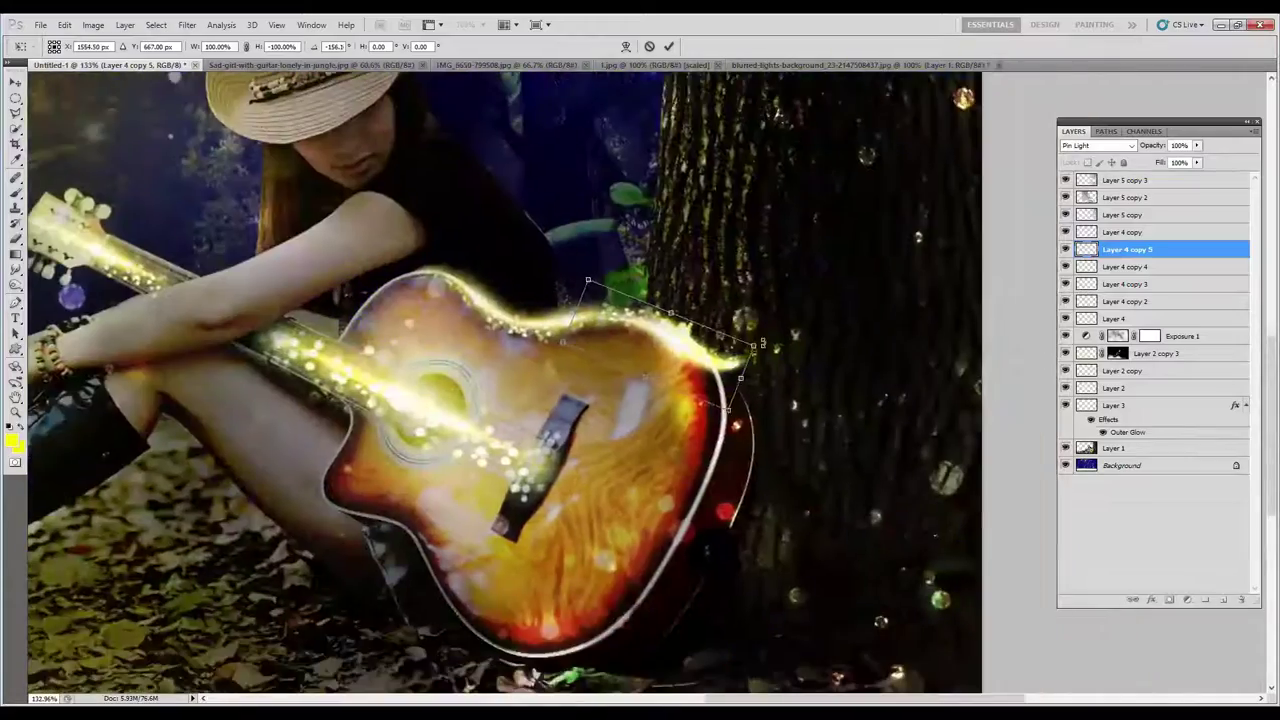
Warp the copy to curve around the guitar's upper-right shoulder, then view at 100%.
{"action": "right_click", "coordinate": [705, 357]}
{"action": "left_click", "coordinate": [735, 400]}
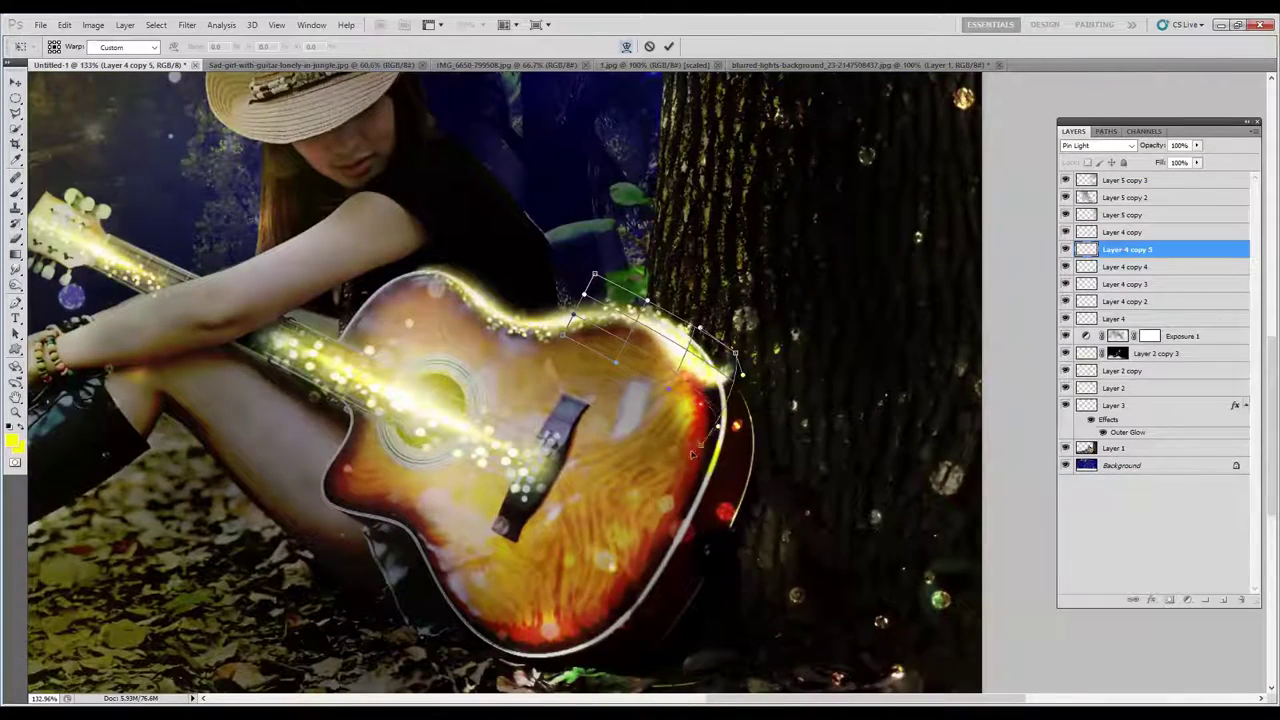
{"action": "left_click_drag", "start_coordinate": [693, 454], "coordinate": [690, 451]}
{"action": "left_click_drag", "start_coordinate": [716, 322], "coordinate": [708, 377]}
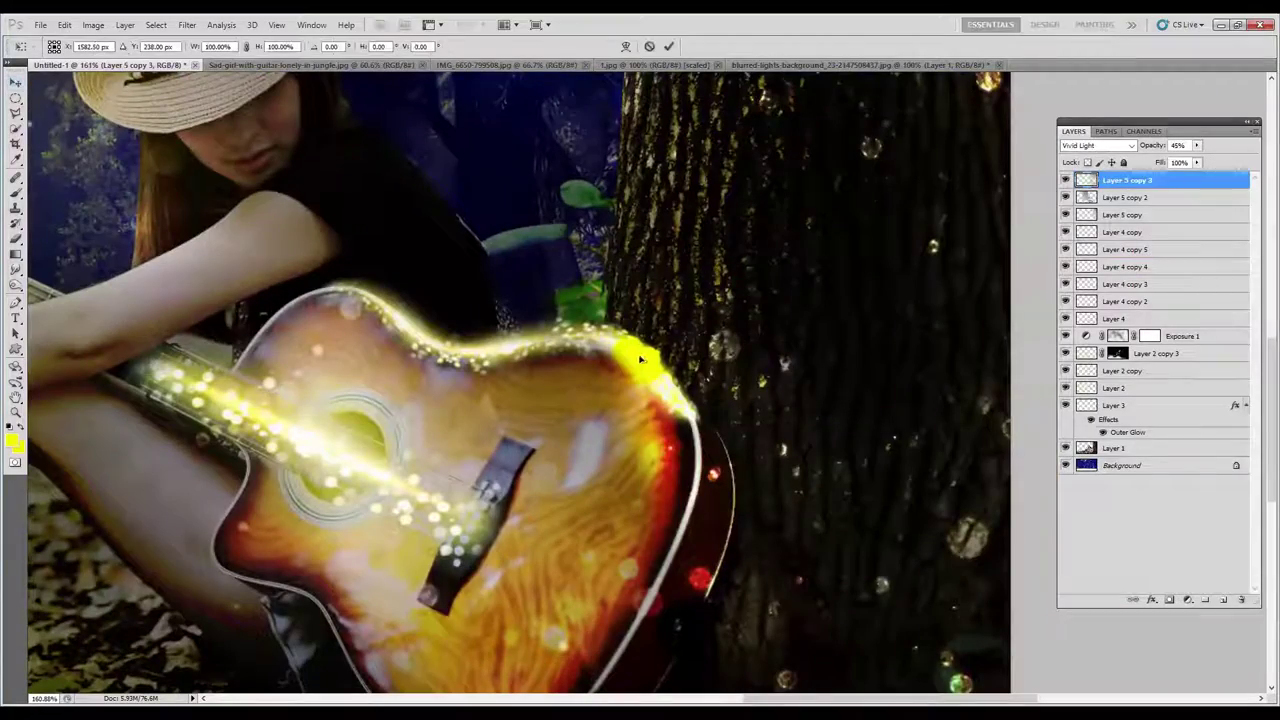
{"action": "key", "text": "Return"}
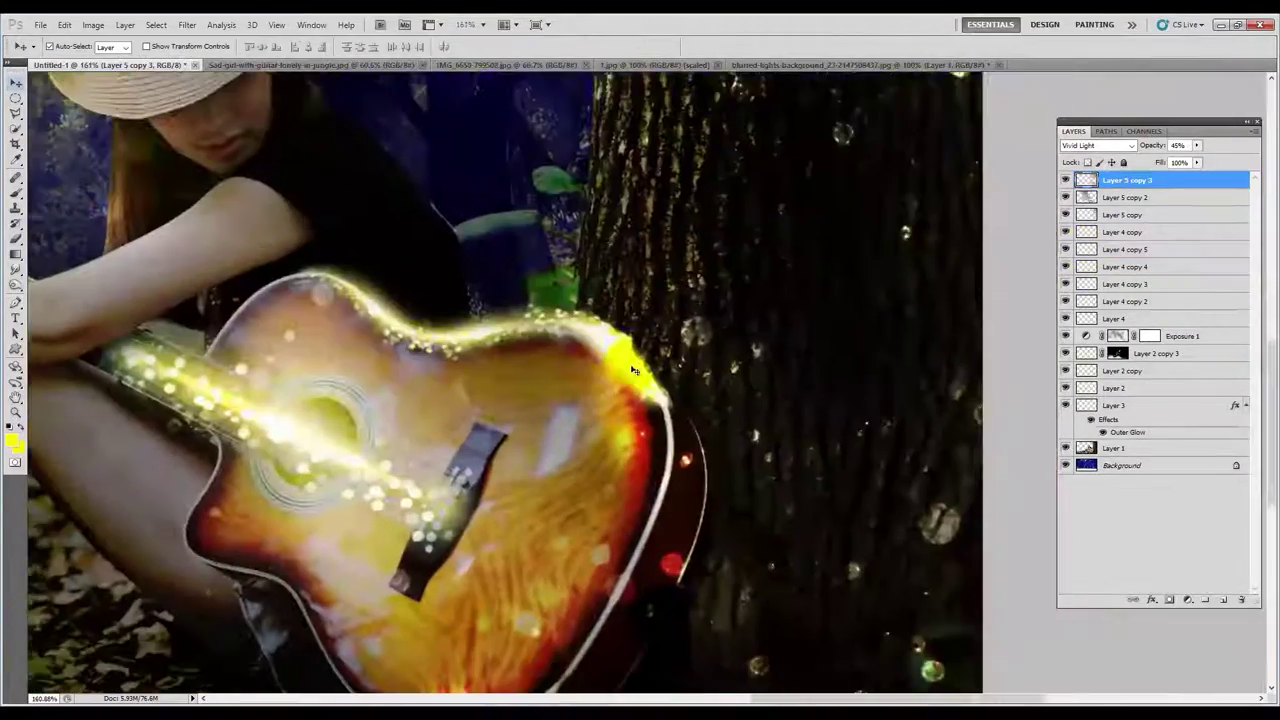
{"action": "key", "text": "ctrl+alt+0"}
Duplicate Layer 4 copy 4, move it down and warp it along the guitar's lower-left curve.
{"action": "left_click", "coordinate": [712, 312]}
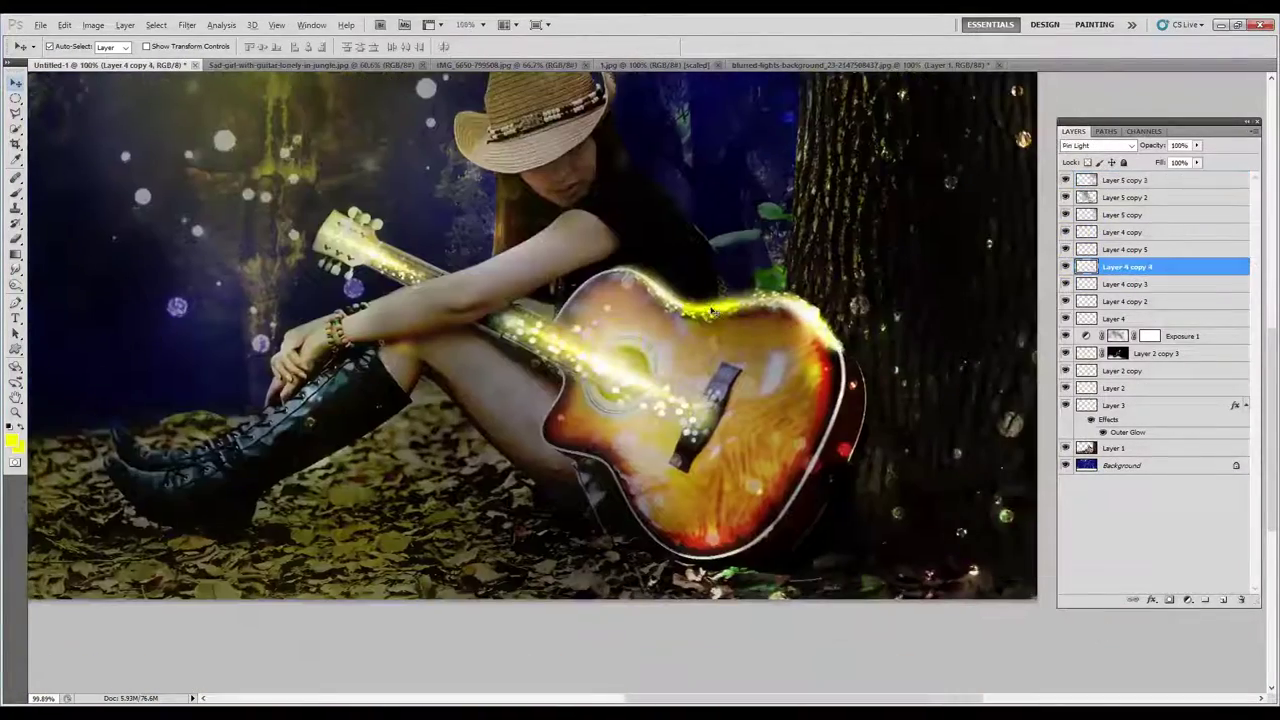
{"action": "scroll", "coordinate": [645, 465], "scroll_direction": "up", "scroll_amount": 2}
{"action": "key", "text": "ctrl+j"}
{"action": "left_click_drag", "start_coordinate": [600, 500], "coordinate": [565, 457]}
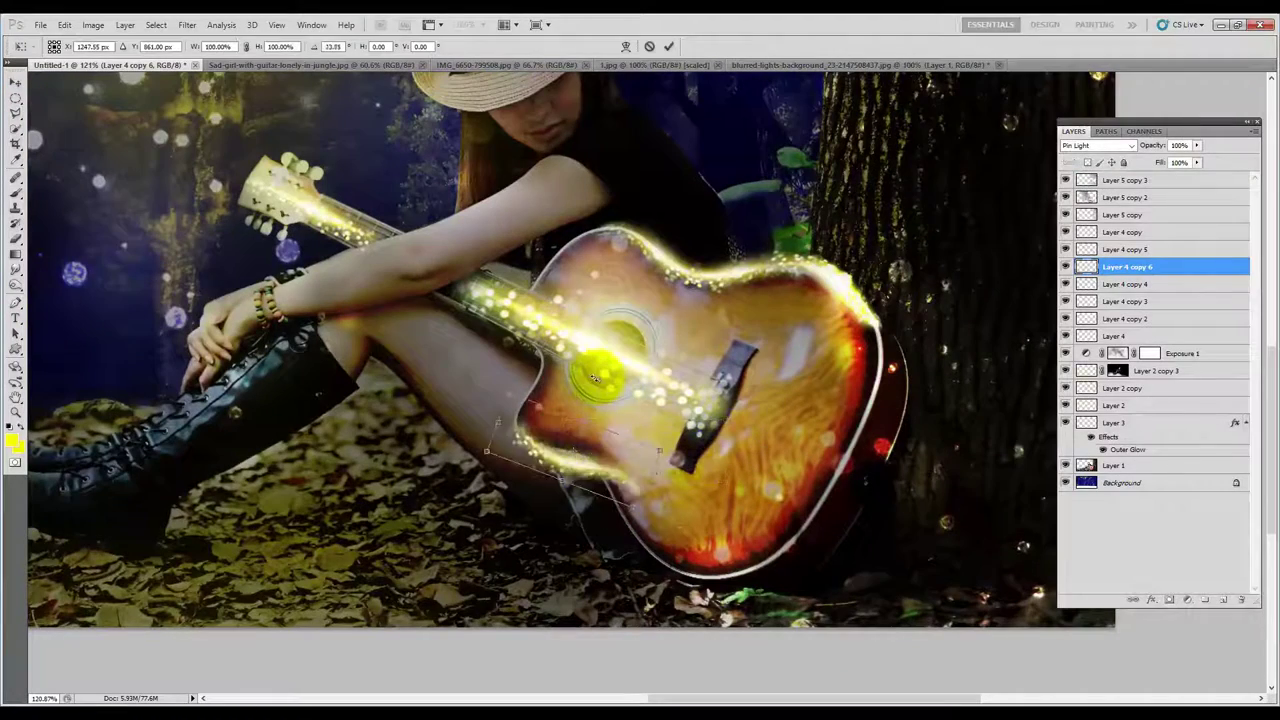
{"action": "key", "text": "ctrl+t"}
{"action": "right_click", "coordinate": [509, 430]}
{"action": "scroll", "coordinate": [512, 432], "scroll_direction": "up", "scroll_amount": 3}
{"action": "left_click", "coordinate": [550, 535]}
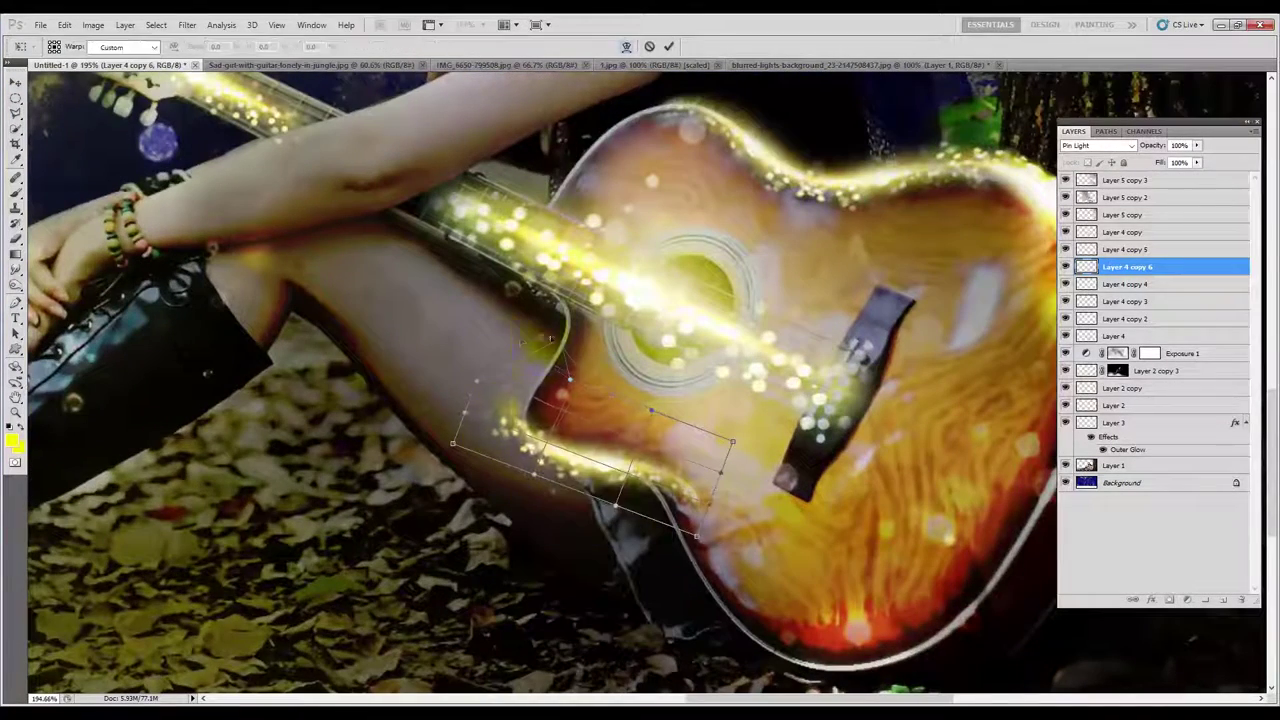
{"action": "left_click_drag", "start_coordinate": [457, 444], "coordinate": [488, 461]}
{"action": "left_click_drag", "start_coordinate": [697, 536], "coordinate": [674, 551]}
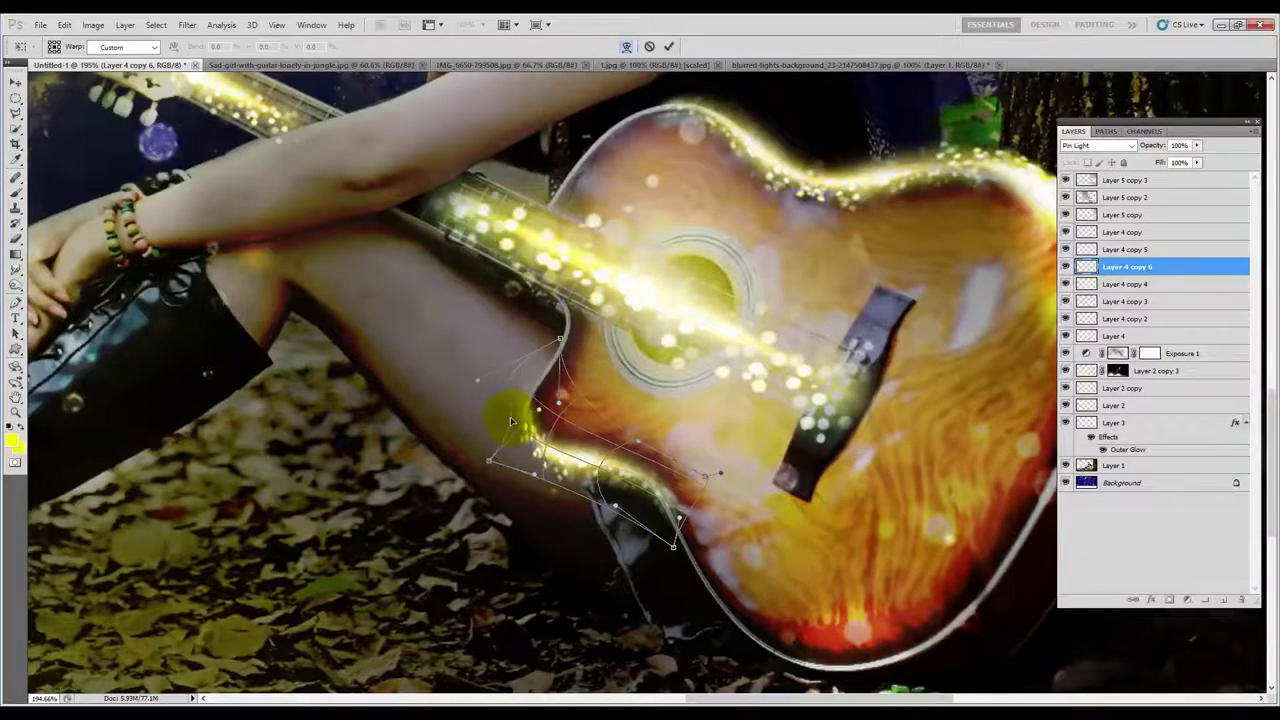
{"action": "key", "text": "Return"}
{"action": "scroll", "coordinate": [511, 421], "scroll_direction": "down", "scroll_amount": 3}
{"action": "scroll", "coordinate": [808, 480], "scroll_direction": "up", "scroll_amount": 2}
Duplicate the warped streak, move it lower on the body and flip it horizontally.
{"action": "key", "text": "ctrl+j"}
{"action": "mouse_move", "coordinate": [640, 420]}
{"action": "left_mouse_down"}
{"action": "mouse_move", "coordinate": [686, 508]}
{"action": "mouse_move", "coordinate": [799, 541]}
{"action": "left_mouse_up"}
{"action": "key", "text": "ctrl+t"}
{"action": "right_click", "coordinate": [688, 535]}
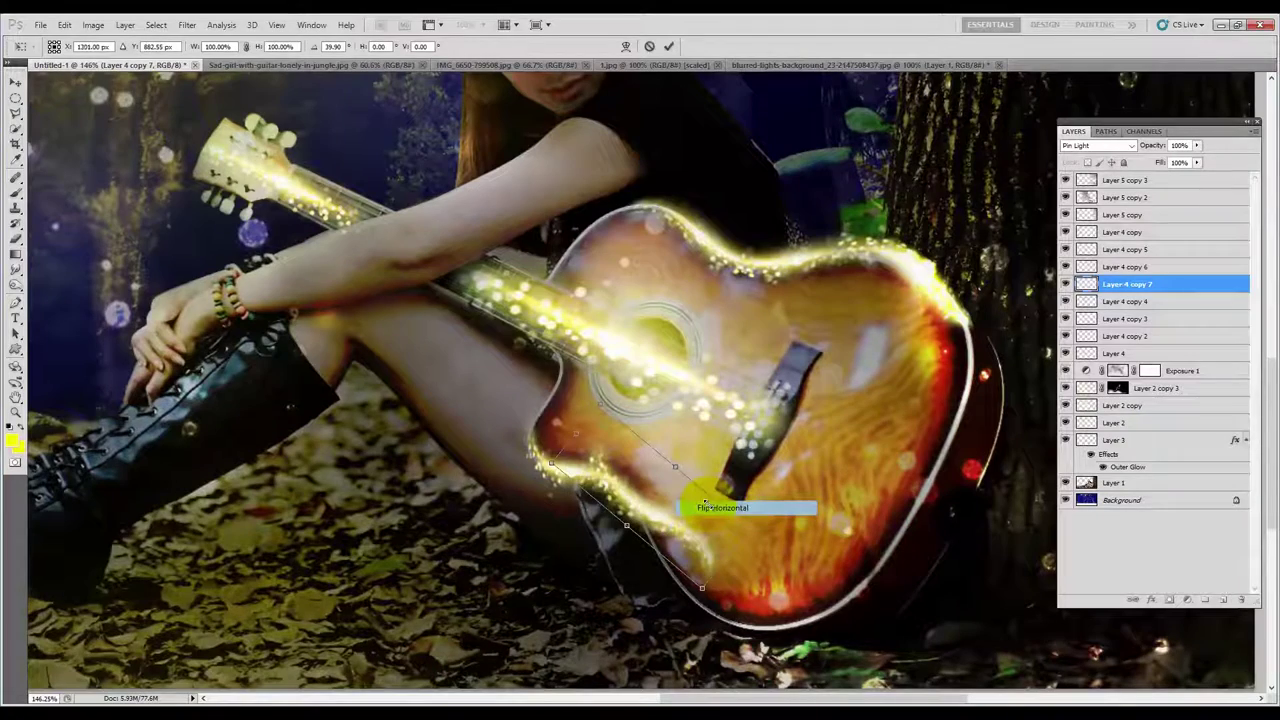
{"action": "left_click", "coordinate": [722, 507]}
{"action": "key", "text": "Return"}
Sample dark blue from the forest background as the foreground colour.
{"action": "scroll", "coordinate": [529, 443], "scroll_direction": "down", "scroll_amount": 3}
{"action": "key", "text": "i"}
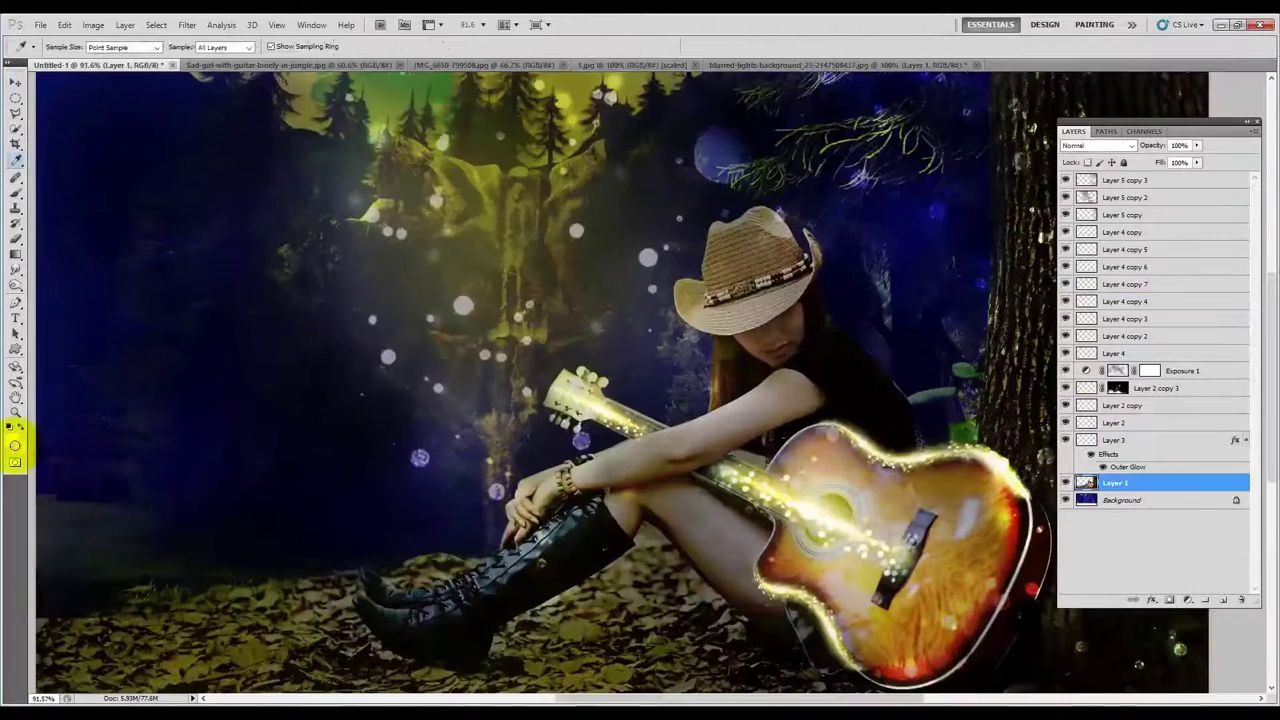
{"action": "left_click", "coordinate": [14, 438]}
{"action": "left_click", "coordinate": [333, 453]}
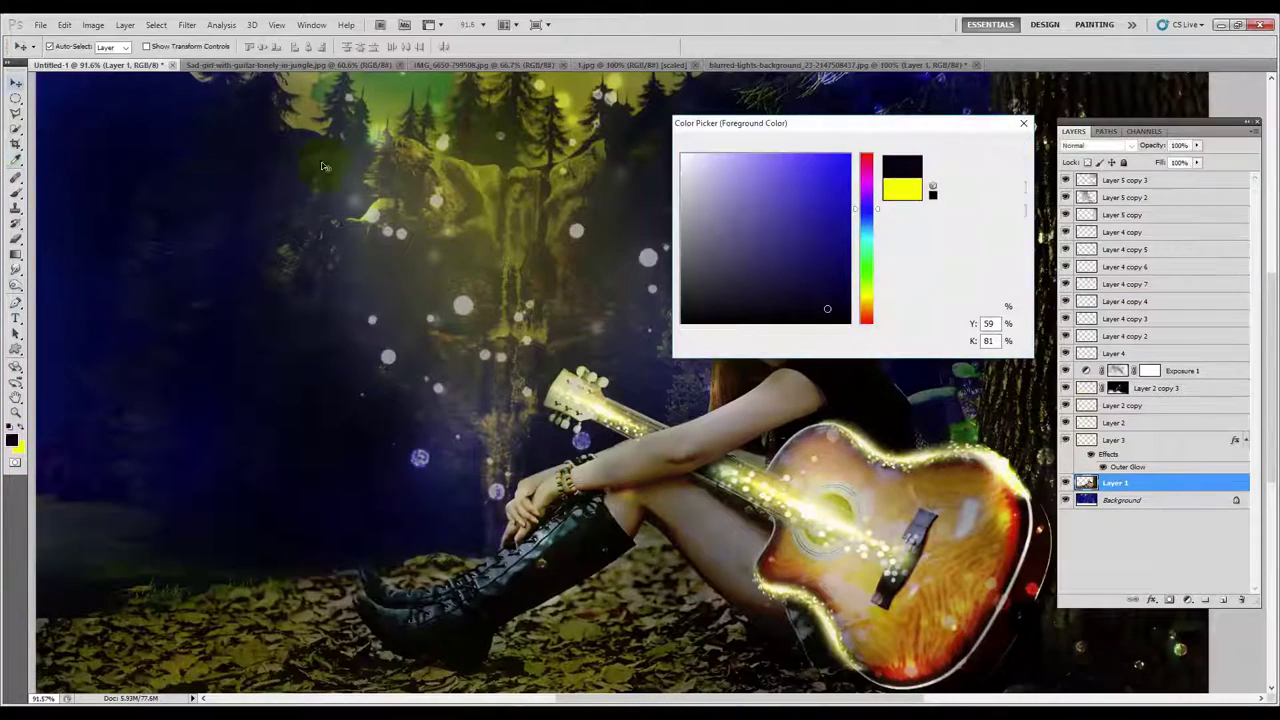
{"action": "left_click", "coordinate": [987, 145]}
{"action": "key", "text": "b"}
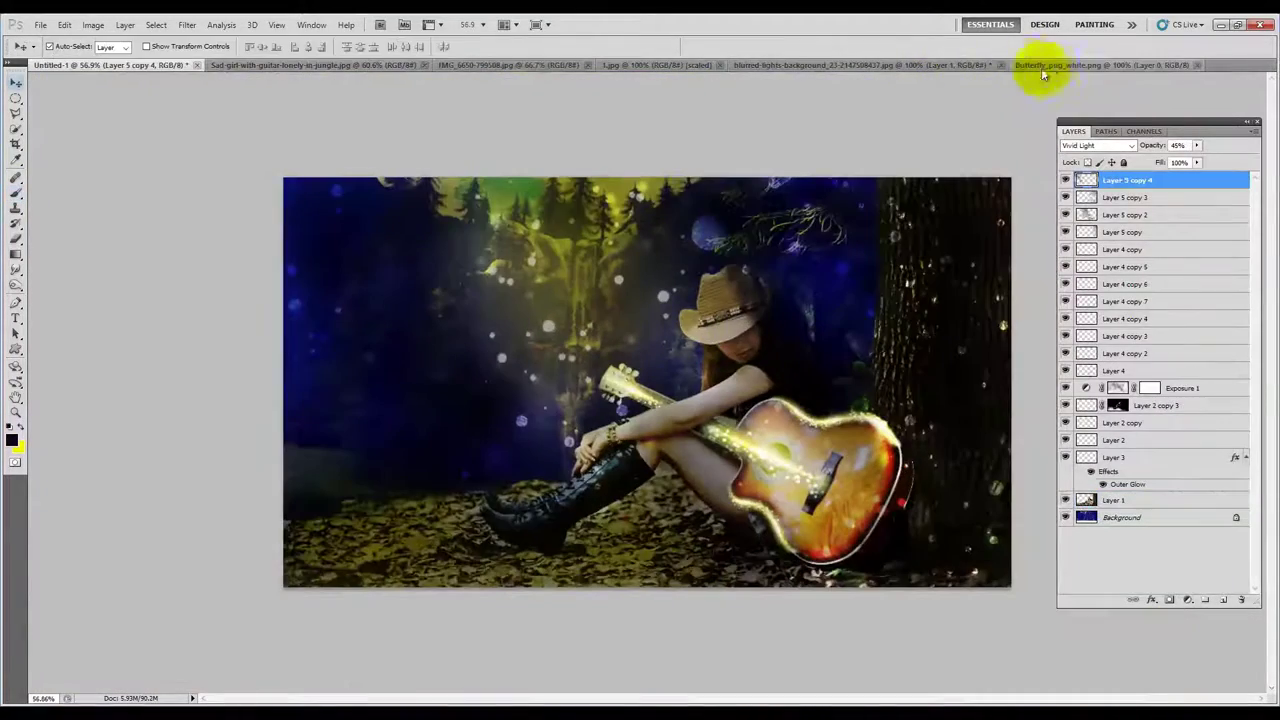
Drag the butterfly into Untitled-1 and shrink it to about 13%.
{"action": "left_click", "coordinate": [1050, 66]}
{"action": "mouse_move", "coordinate": [560, 320]}
{"action": "left_mouse_down"}
{"action": "mouse_move", "coordinate": [115, 70]}
{"action": "mouse_move", "coordinate": [604, 368]}
{"action": "left_mouse_up"}
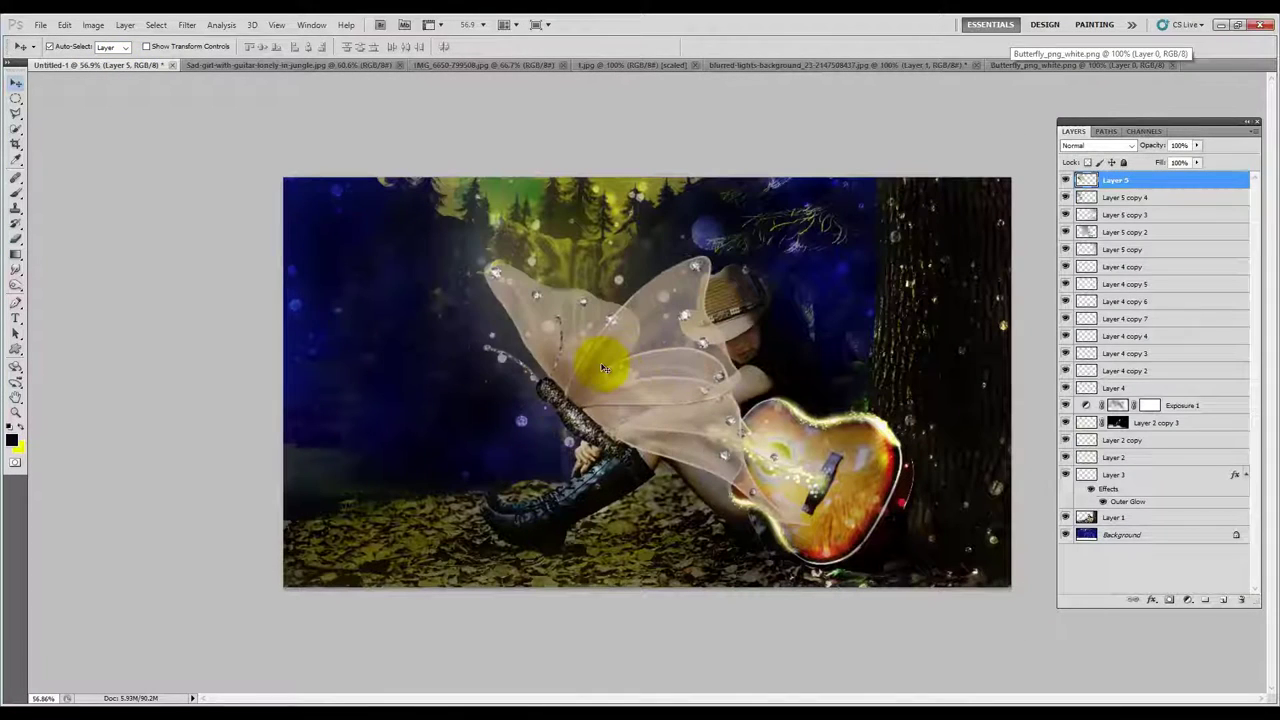
{"action": "key", "text": "ctrl+t"}
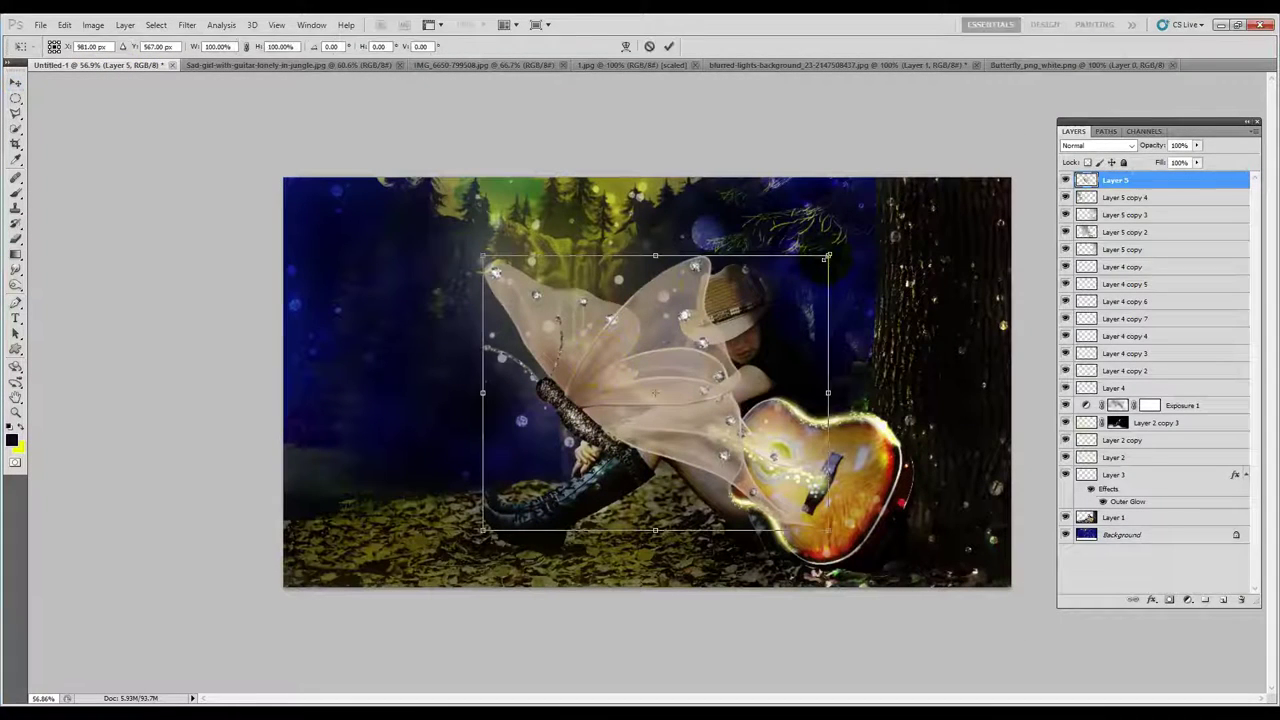
{"action": "mouse_move", "coordinate": [828, 530]}
{"action": "left_mouse_down"}
{"action": "mouse_move", "coordinate": [713, 420]}
{"action": "mouse_move", "coordinate": [700, 380]}
{"action": "left_mouse_up"}
{"action": "key", "text": "Return"}
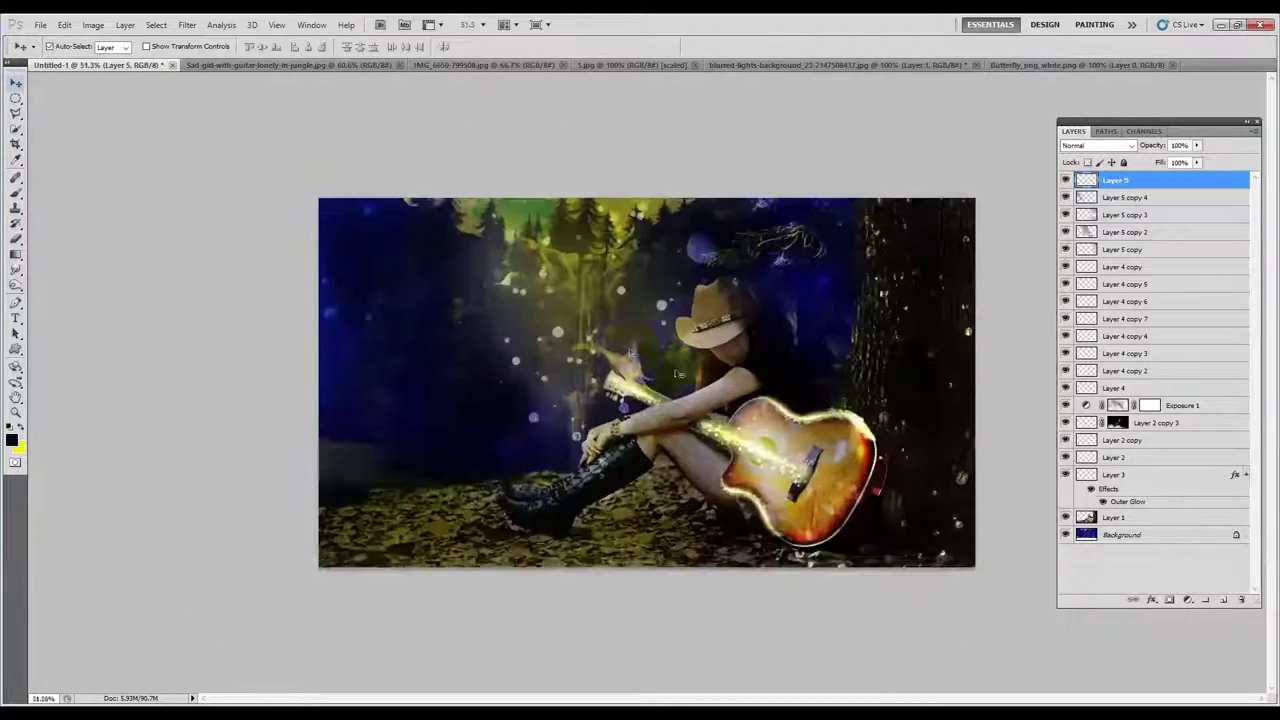
Duplicate the small butterfly and place copies near the girl's hands and shoulder.
{"action": "key", "text": "ctrl+plus"}
{"action": "key", "text": "ctrl+j"}
{"action": "key", "text": "ctrl+plus"}
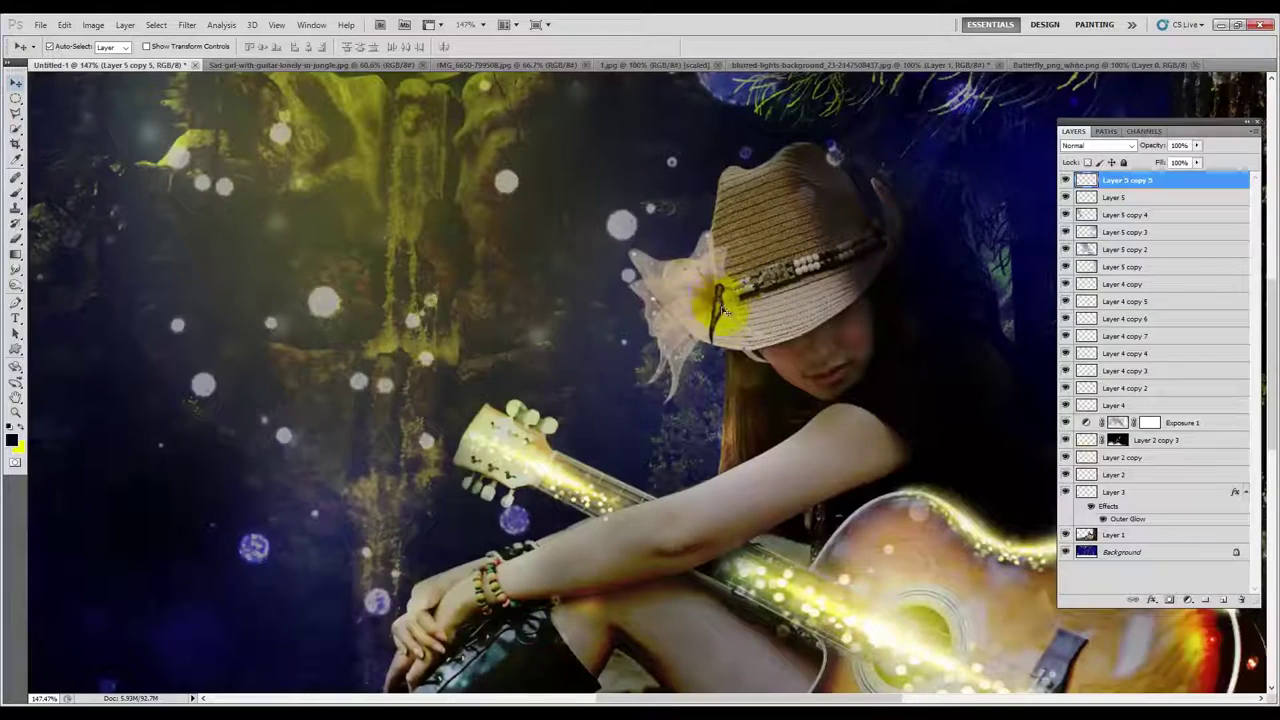
{"action": "left_click_drag", "start_coordinate": [725, 311], "coordinate": [432, 450]}
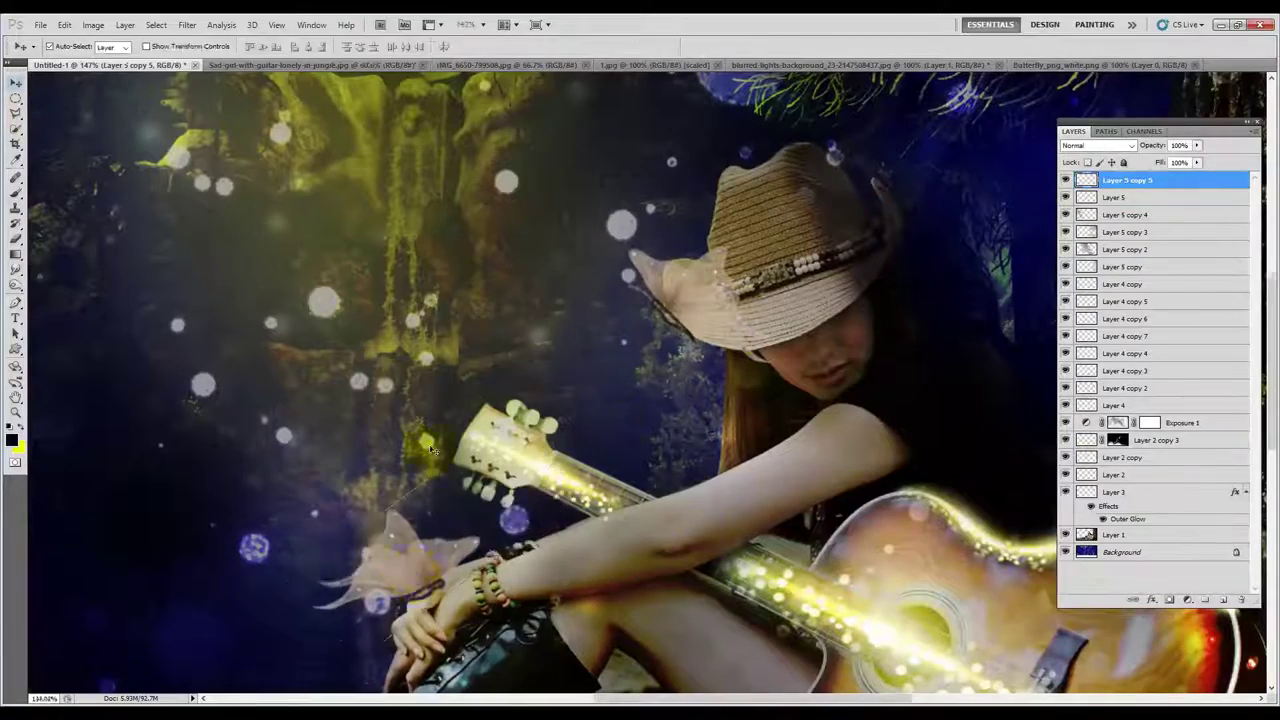
{"action": "key", "text": "ctrl+minus"}
{"action": "left_click_drag", "start_coordinate": [728, 300], "coordinate": [845, 332]}
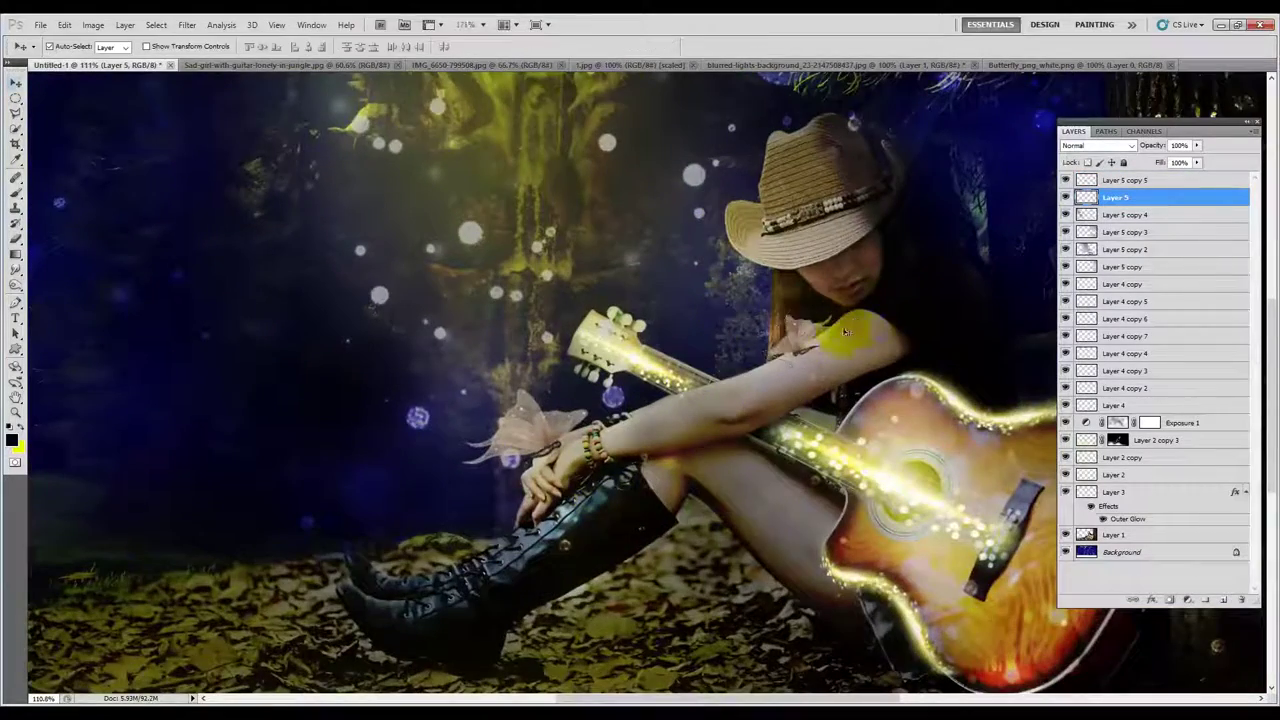
{"action": "key", "text": "ctrl+0"}
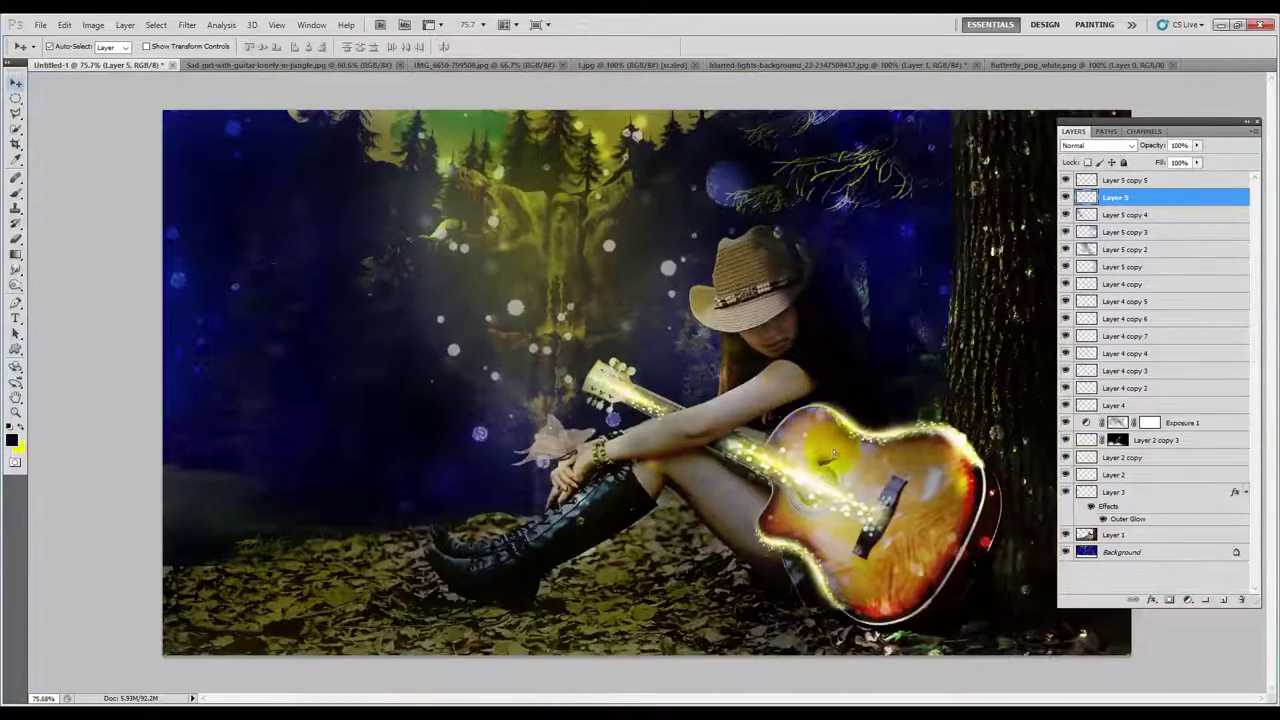
Turn on Outer Glow for the Layer 5 butterfly and set its colour to pale yellow.
{"action": "double_click", "coordinate": [1194, 197]}
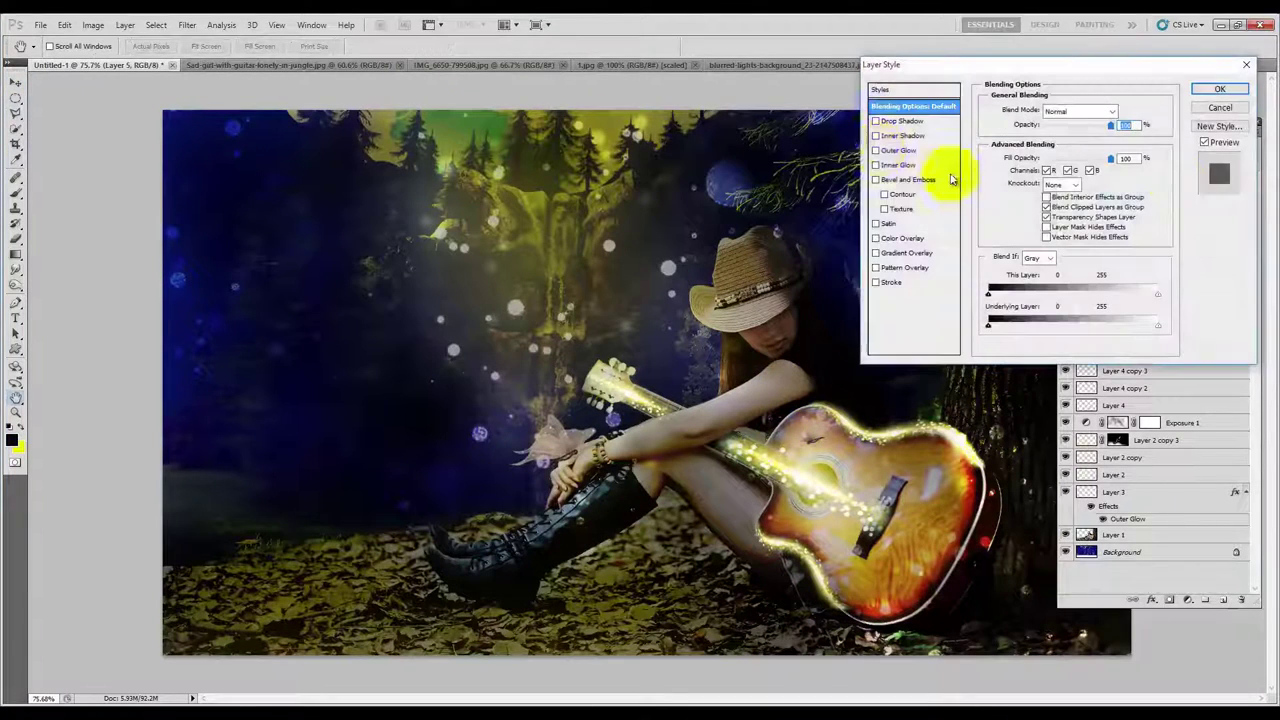
{"action": "left_click", "coordinate": [879, 150]}
{"action": "left_click", "coordinate": [1015, 155]}
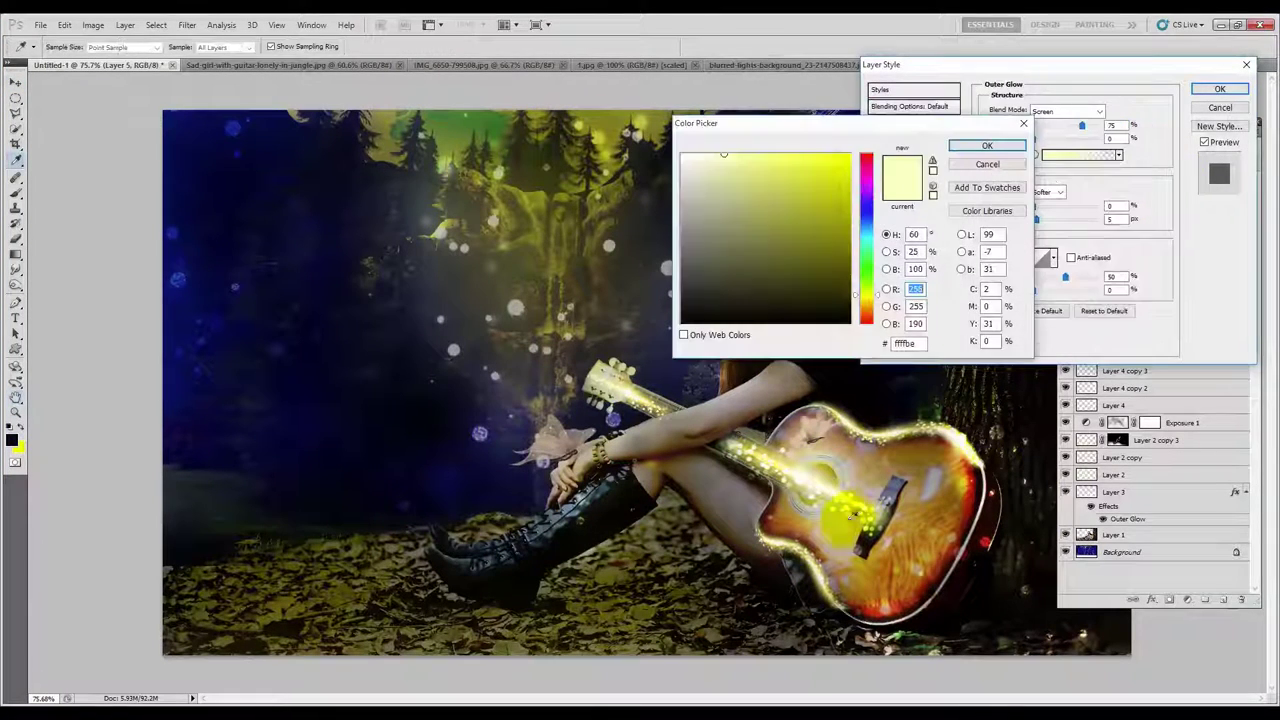
{"action": "left_click", "coordinate": [990, 143]}
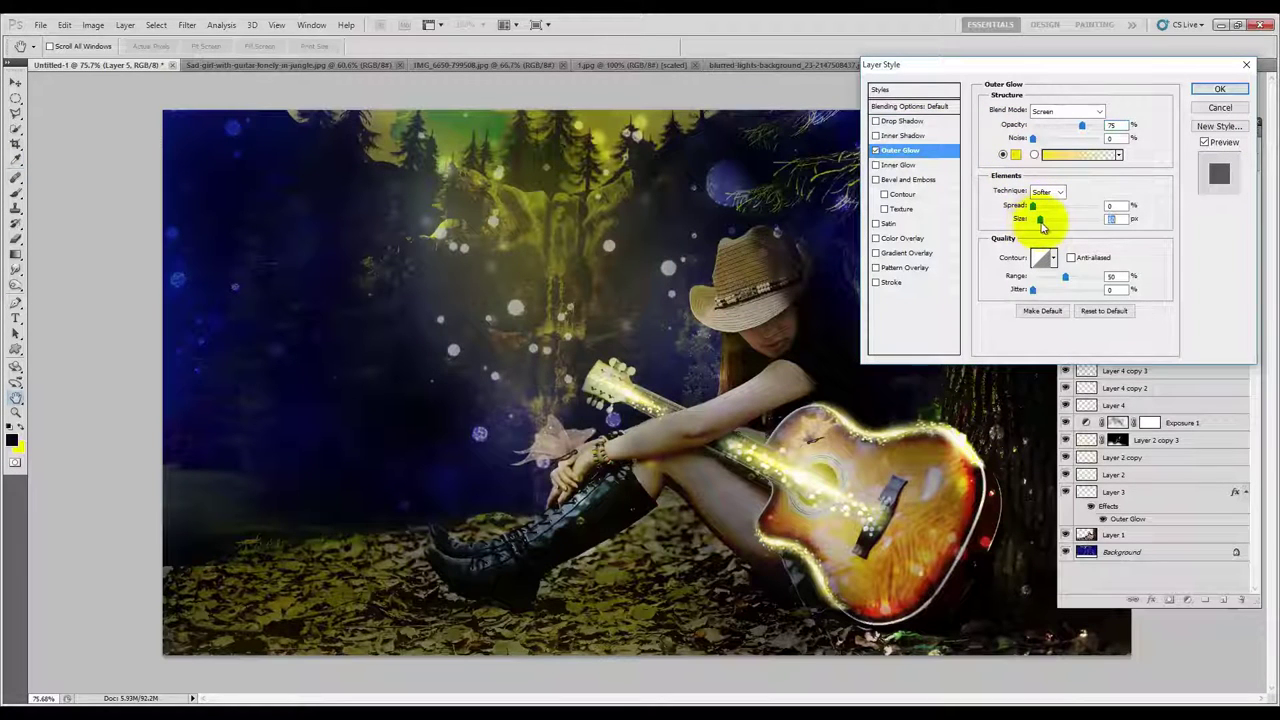
{"action": "left_click", "coordinate": [1015, 155]}
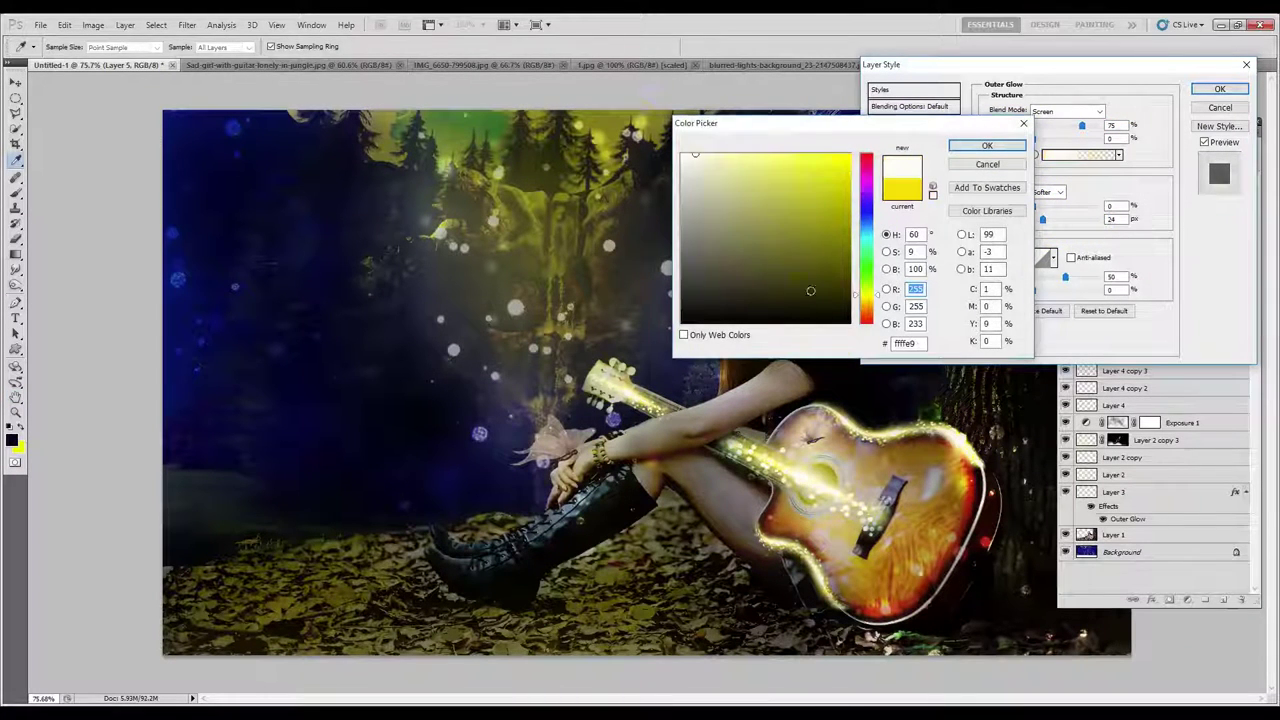
{"action": "left_click", "coordinate": [987, 164]}
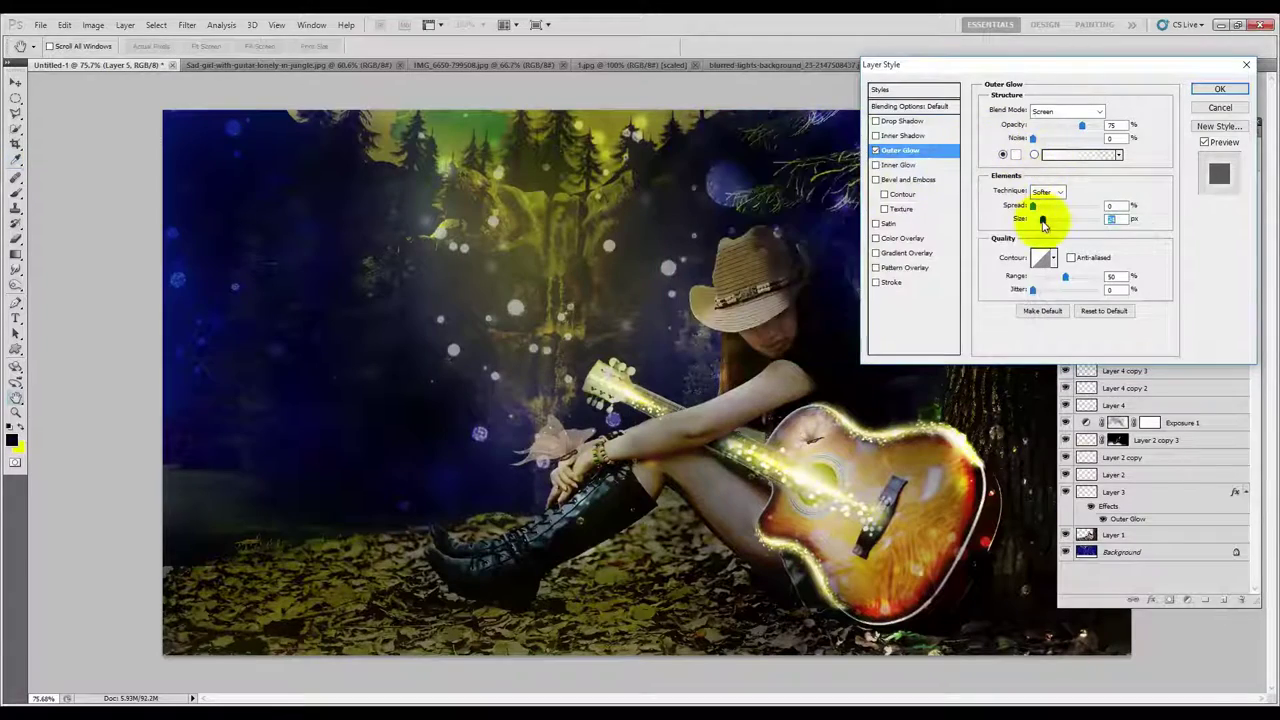